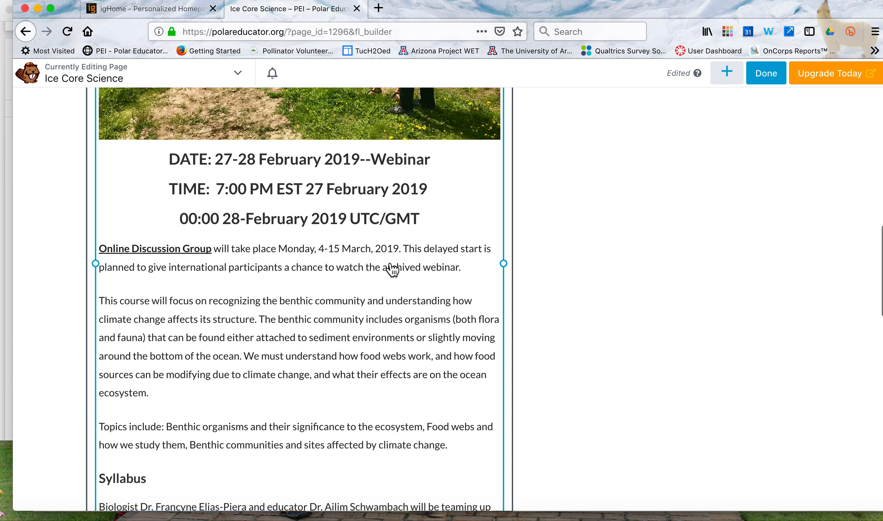
# Open the course description text for editing and delete the two benthic paragraphs between the Online Discussion Group text and the Syllabus heading.
pyautogui.scroll(-3, 391, 269)
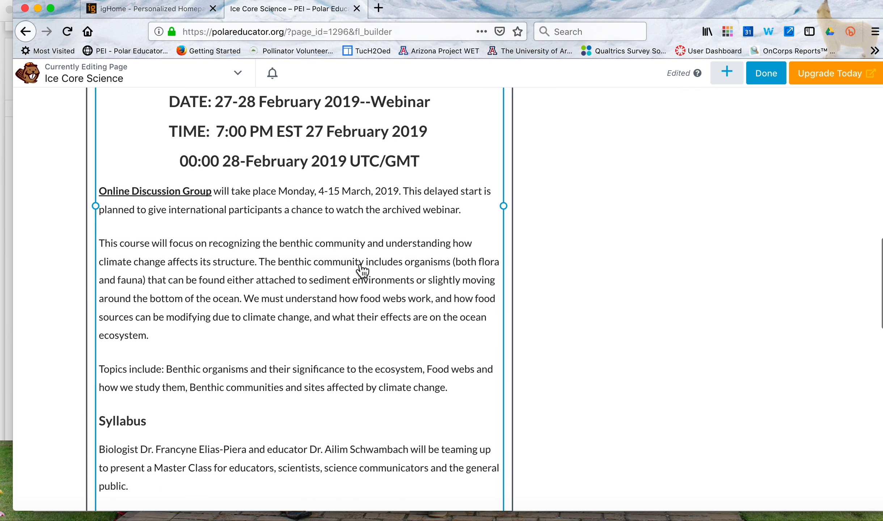
pyautogui.click(360, 267)
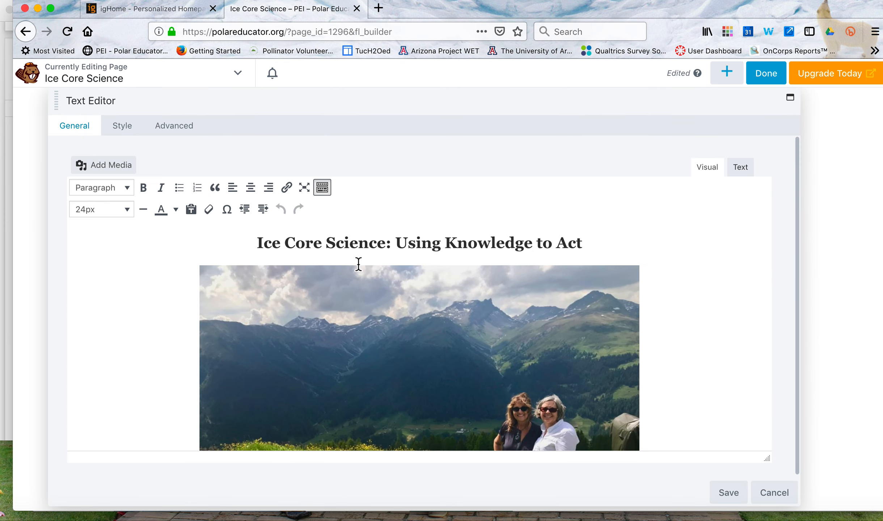
pyautogui.scroll(-2, 358, 265)
pyautogui.scroll(-8, 358, 264)
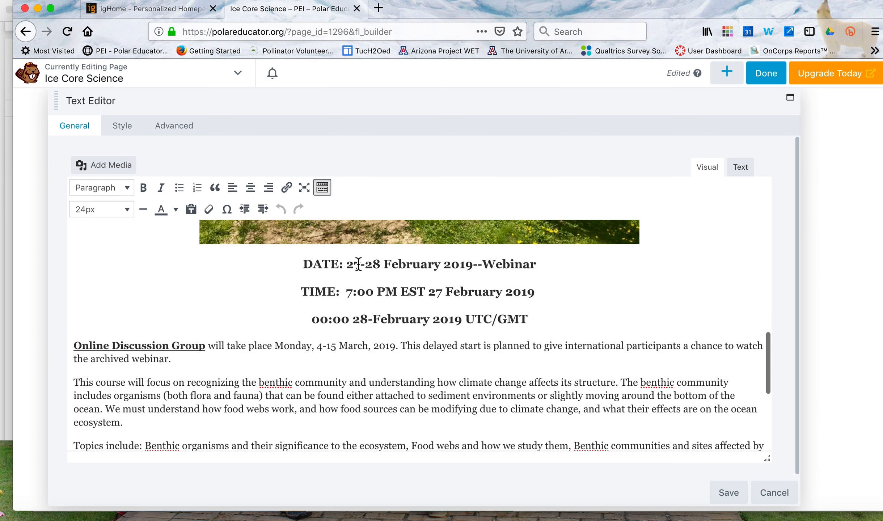
pyautogui.scroll(-1, 358, 264)
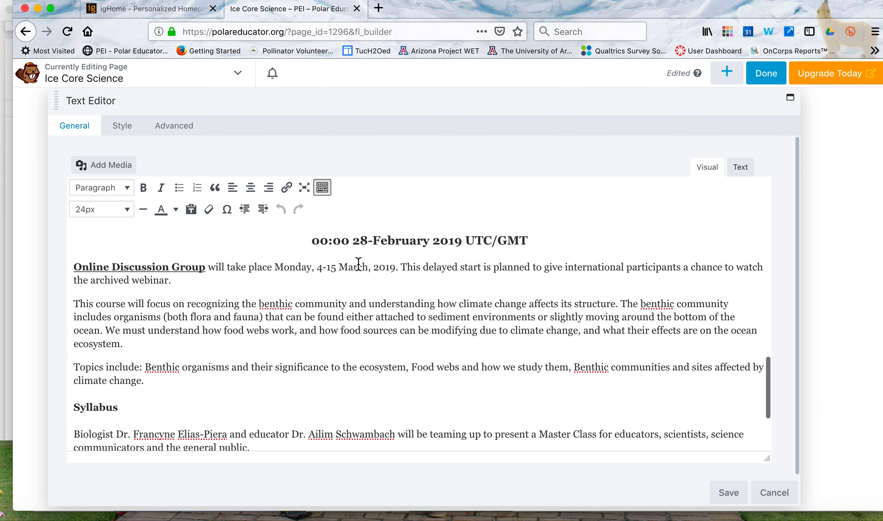
pyautogui.scroll(-1, 359, 264)
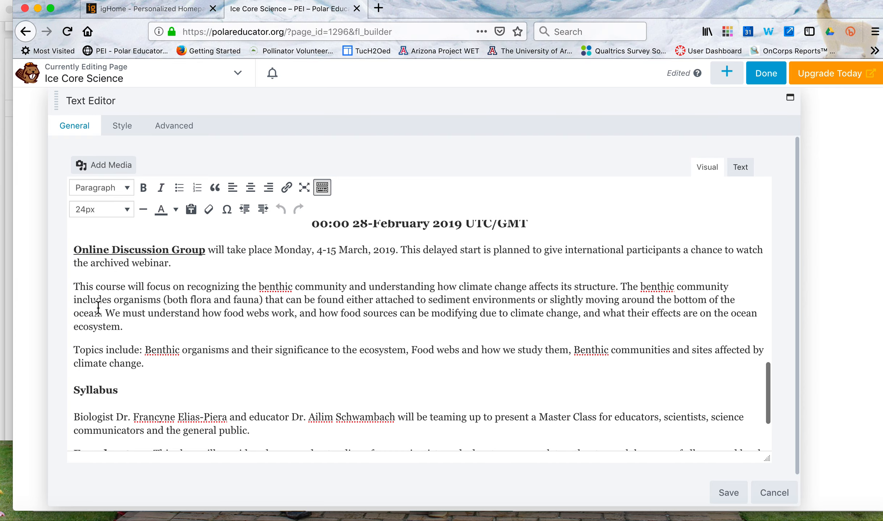
pyautogui.moveTo(74, 287); pyautogui.dragTo(143, 359)
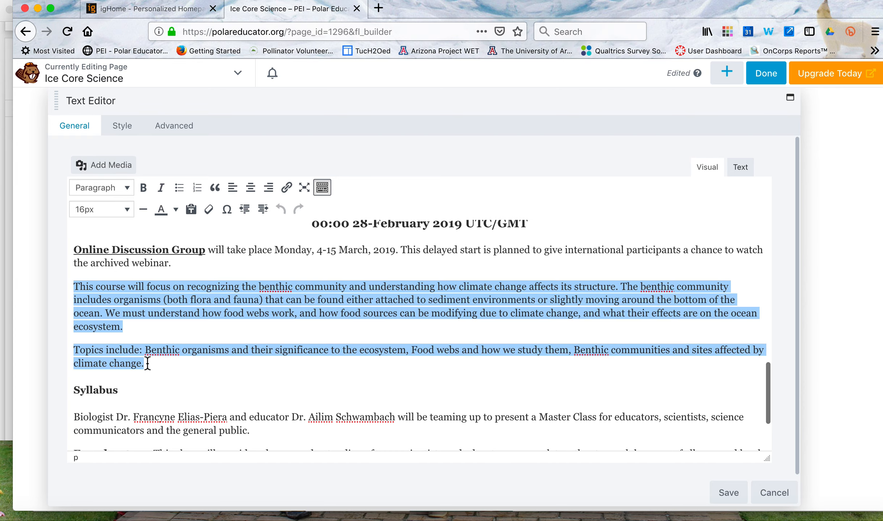
pyautogui.press('BackSpace')
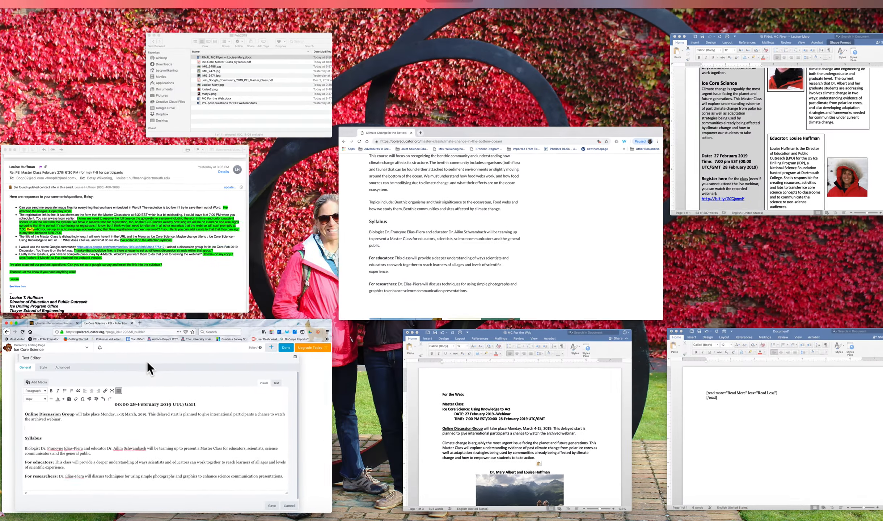
# Copy the "Climate change is arguably the most urgent issue" paragraph from the MC For the Web document into the empty line above Syllabus.
pyautogui.click(478, 390)
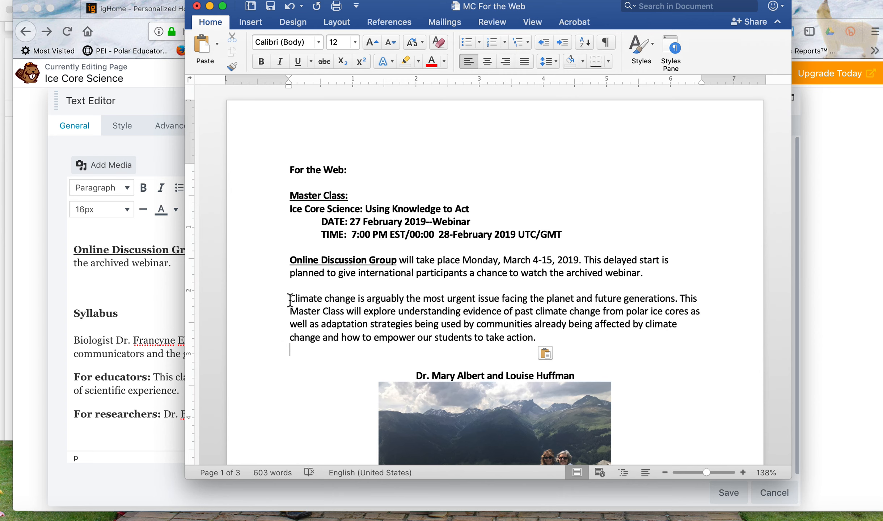
pyautogui.moveTo(289, 300); pyautogui.dragTo(538, 338)
pyautogui.press('super+c')
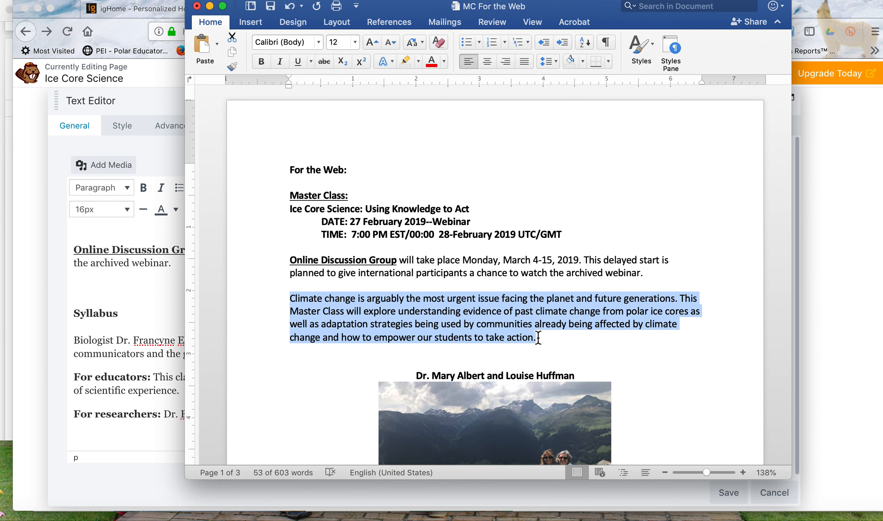
pyautogui.click(157, 308)
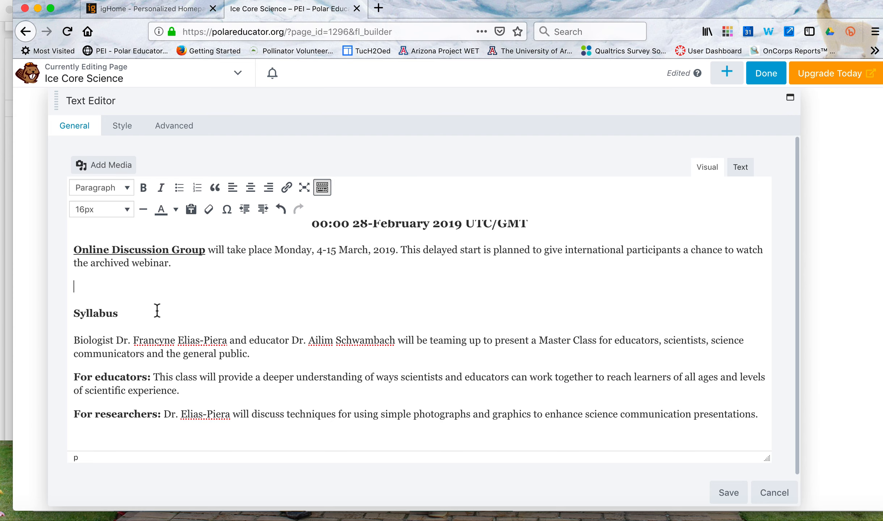
pyautogui.press('super+v')
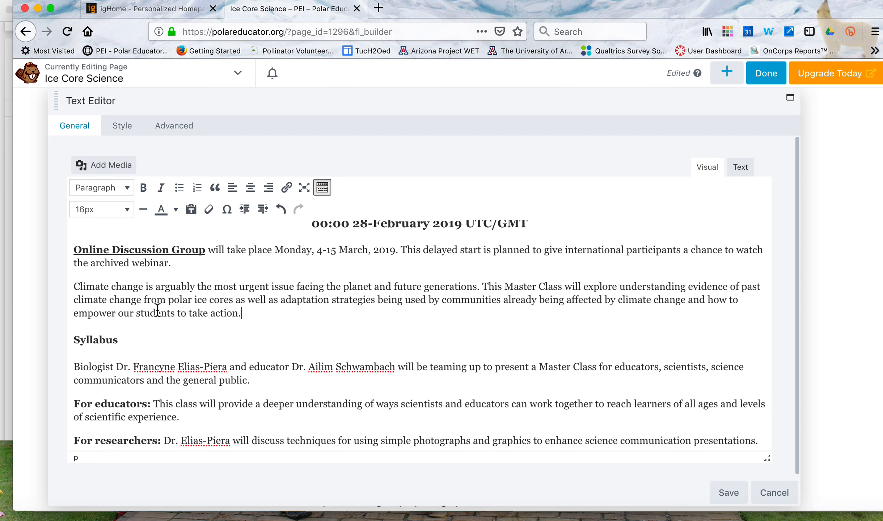
# Delete the word "Biologist" and the biologist's title and name before "and educator" in the first Syllabus sentence.
pyautogui.scroll(-2, 157, 339)
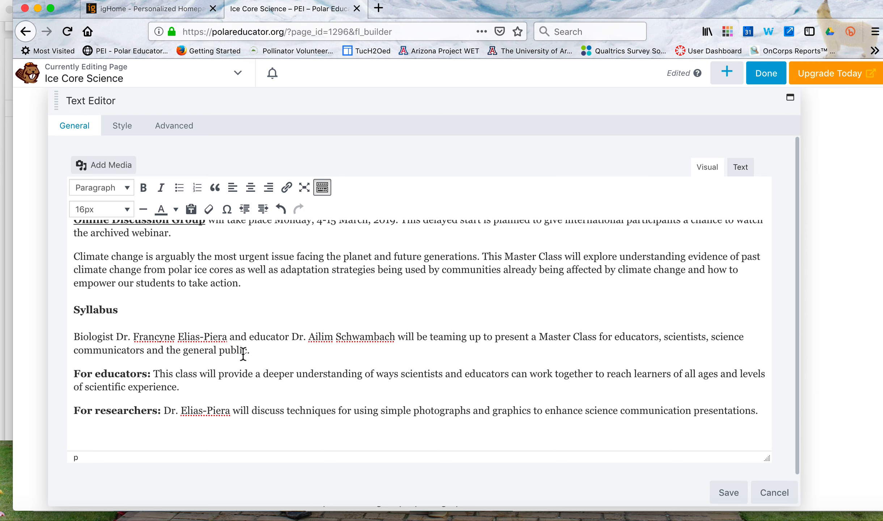
pyautogui.click(231, 336)
pyautogui.click(223, 336)
pyautogui.click(228, 338)
pyautogui.press('Delete')
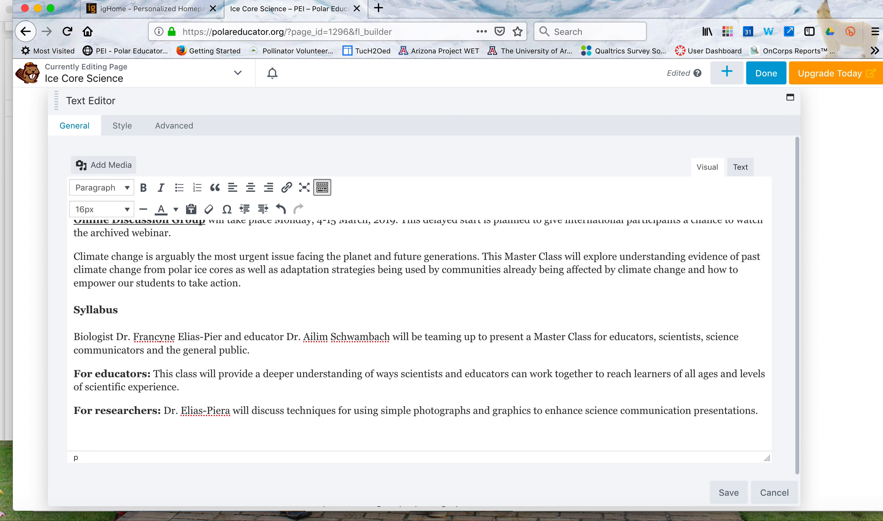
pyautogui.press('BackSpace')
pyautogui.press('BackSpace')
pyautogui.press('BackSpace')
pyautogui.press('BackSpace')
pyautogui.press('BackSpace')
pyautogui.press('BackSpace')
pyautogui.press('BackSpace')
pyautogui.press('BackSpace')
pyautogui.press('BackSpace')
pyautogui.press('BackSpace')
pyautogui.press('BackSpace')
pyautogui.press('BackSpace')
pyautogui.press('BackSpace')
pyautogui.press('BackSpace')
pyautogui.press('BackSpace')
pyautogui.press('BackSpace')
pyautogui.press('BackSpace')
pyautogui.press('BackSpace')
pyautogui.press('BackSpace')
pyautogui.press('BackSpace')
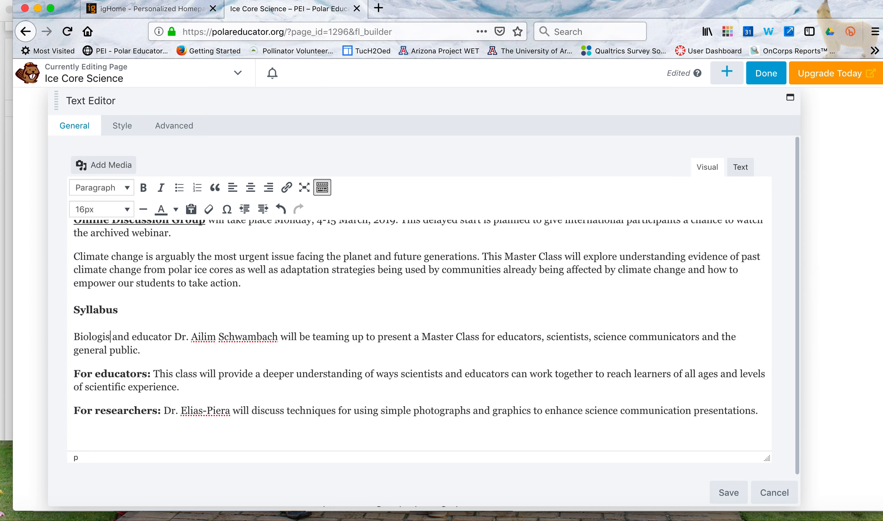
pyautogui.press('BackSpace')
pyautogui.press('BackSpace')
pyautogui.press('BackSpace')
pyautogui.press('BackSpace')
pyautogui.press('BackSpace')
pyautogui.press('BackSpace')
pyautogui.press('BackSpace')
pyautogui.press('BackSpace')
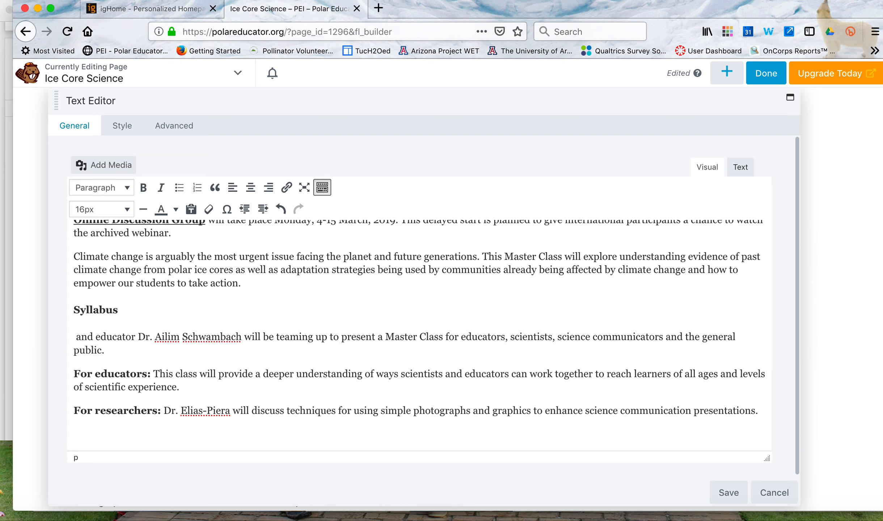
# Look through the MC For the Web document in Word for the researcher's and educator's details, and return to the web page's text editor.
pyautogui.hotkey('ctrl', 'Up')
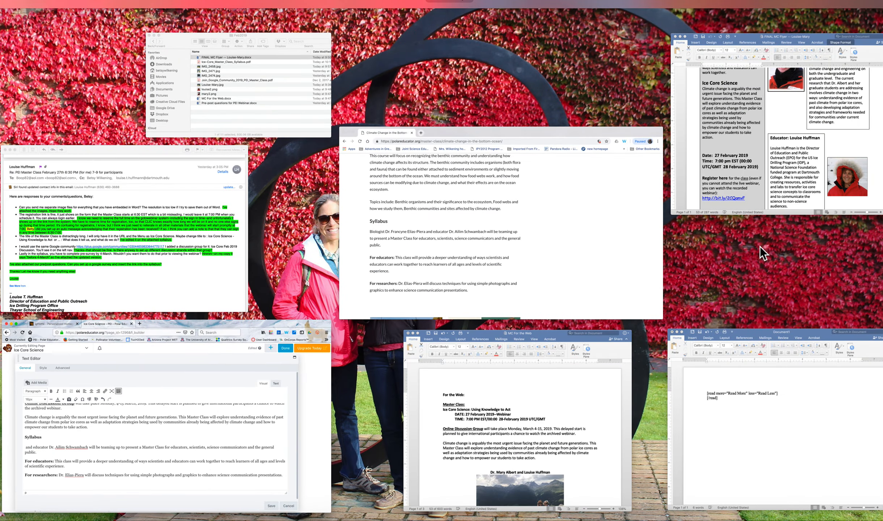
pyautogui.click(557, 424)
pyautogui.scroll(-10, 576, 292)
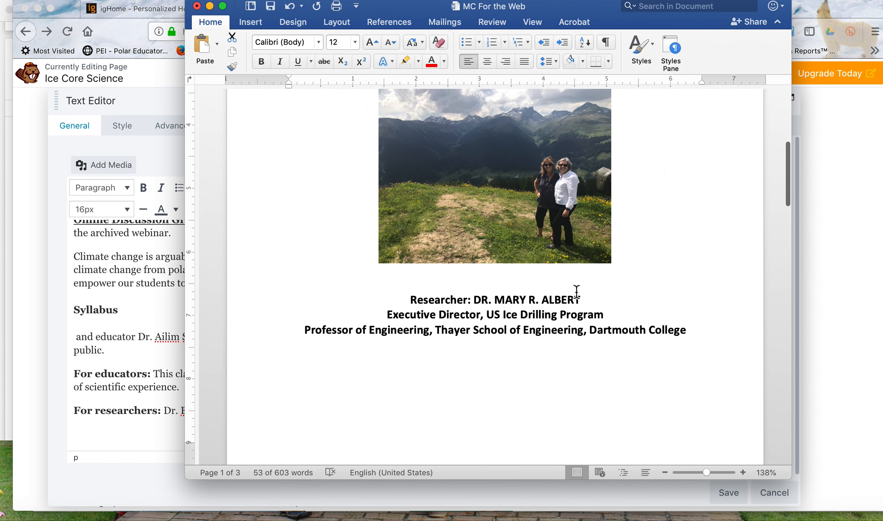
pyautogui.scroll(-1, 576, 292)
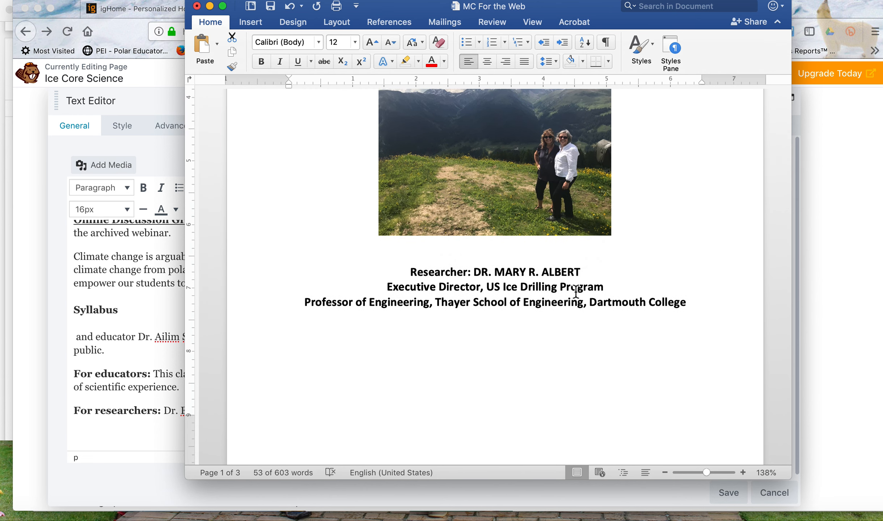
pyautogui.scroll(-10, 464, 319)
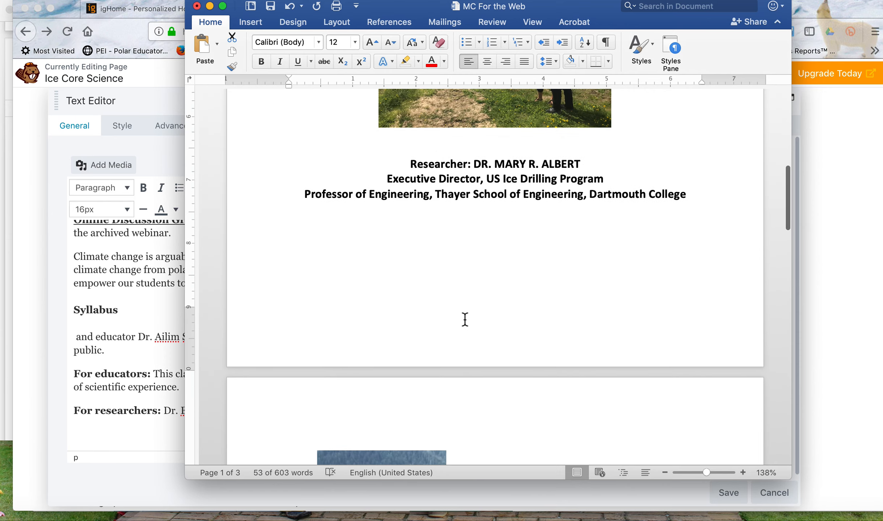
pyautogui.scroll(-10, 464, 319)
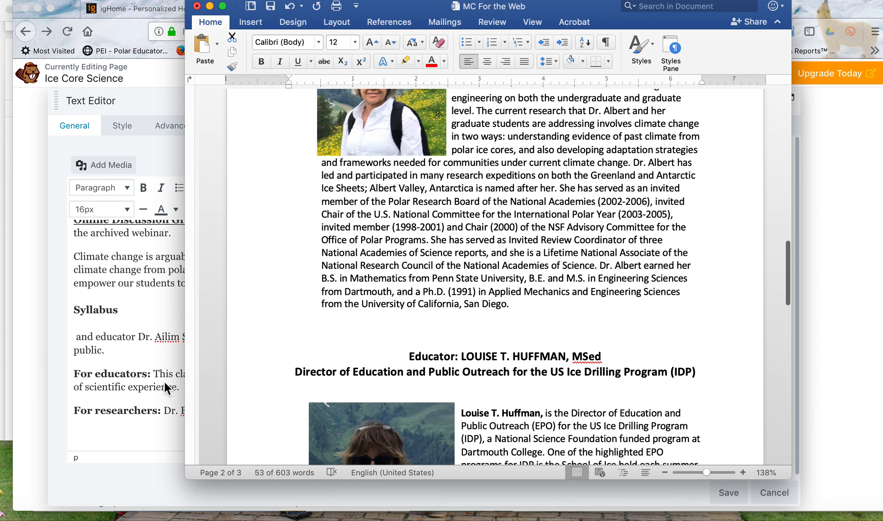
pyautogui.scroll(15, 467, 299)
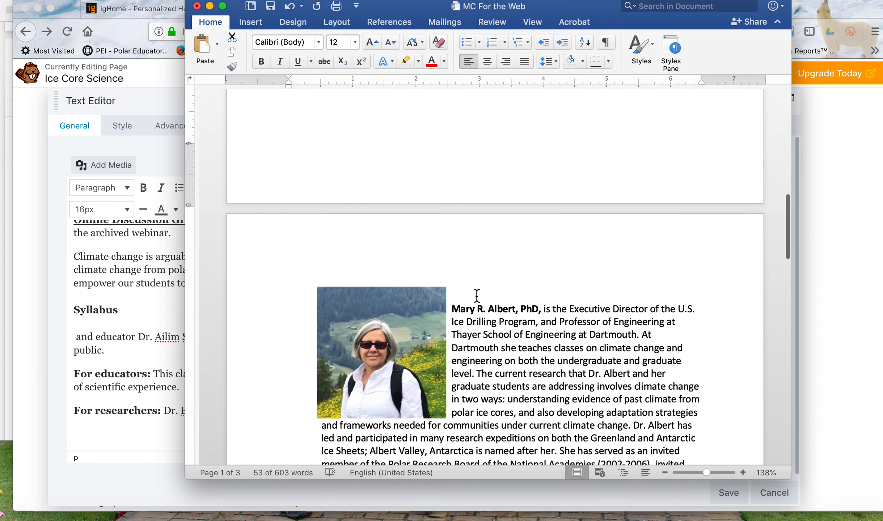
pyautogui.scroll(-5, 476, 295)
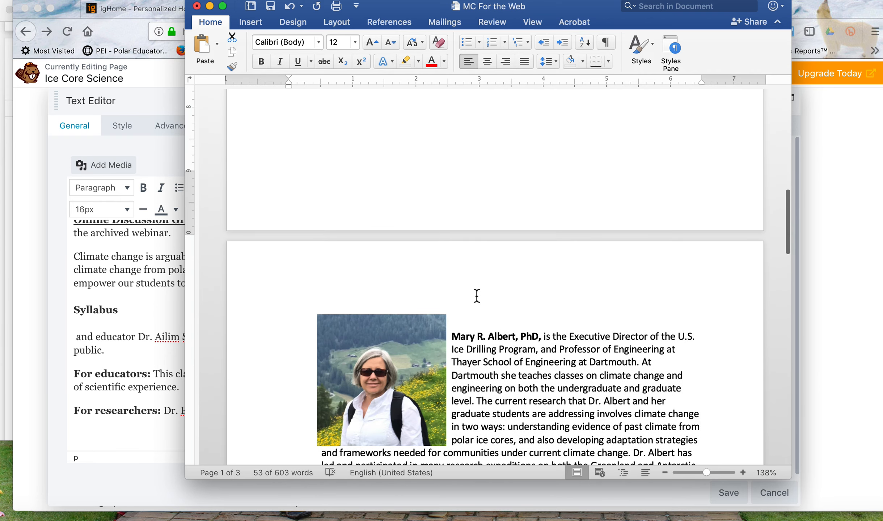
pyautogui.click(89, 419)
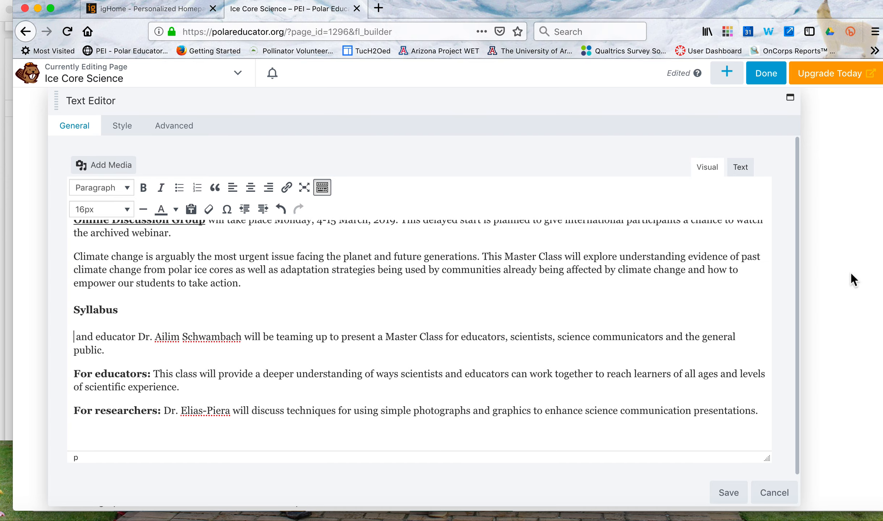
# Switch to the FINAL MC Flyer document in Word and copy the researcher's title and name from the Researcher box heading.
pyautogui.hotkey('ctrl', 'Up')
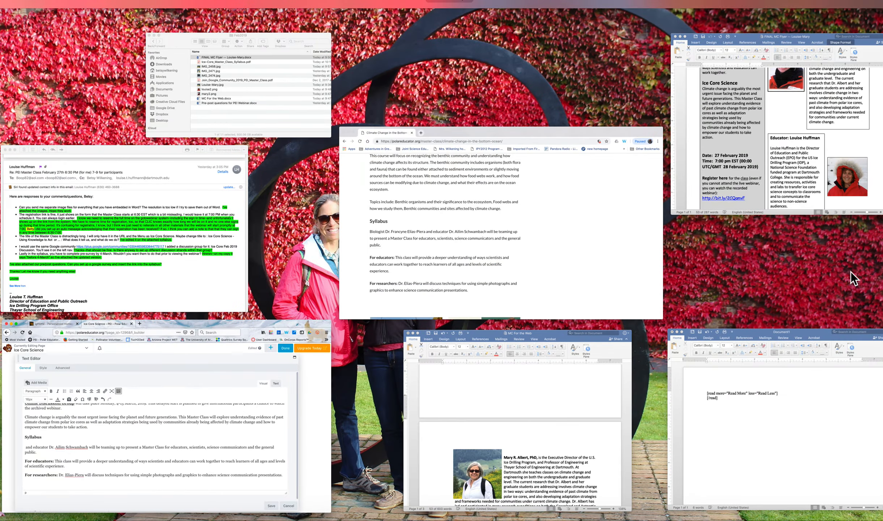
pyautogui.click(810, 178)
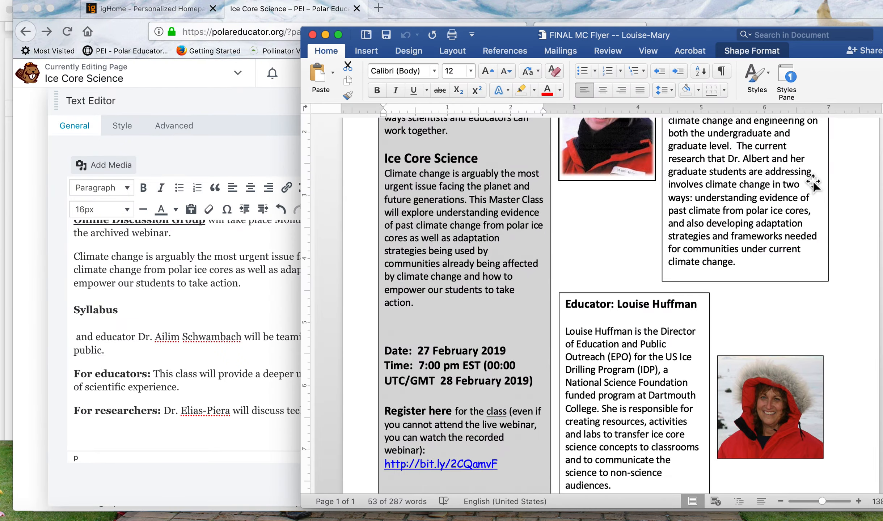
pyautogui.scroll(5, 812, 181)
pyautogui.scroll(2, 813, 181)
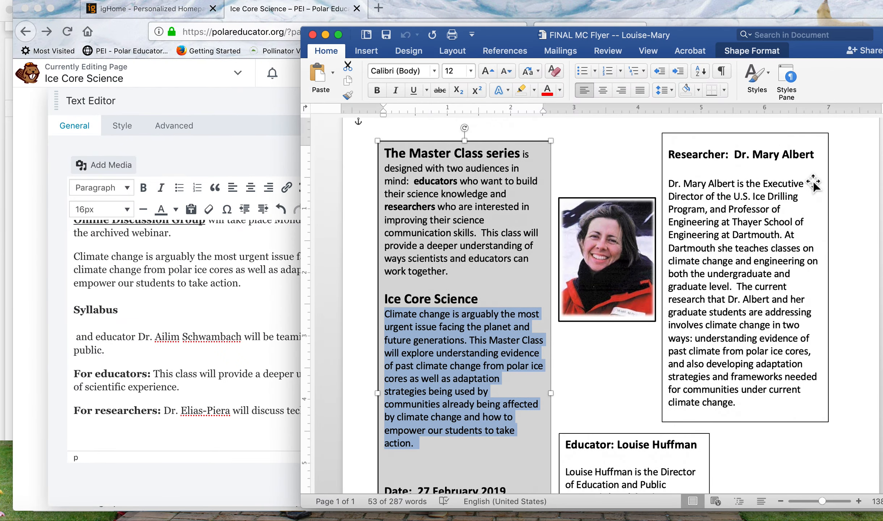
pyautogui.click(740, 154)
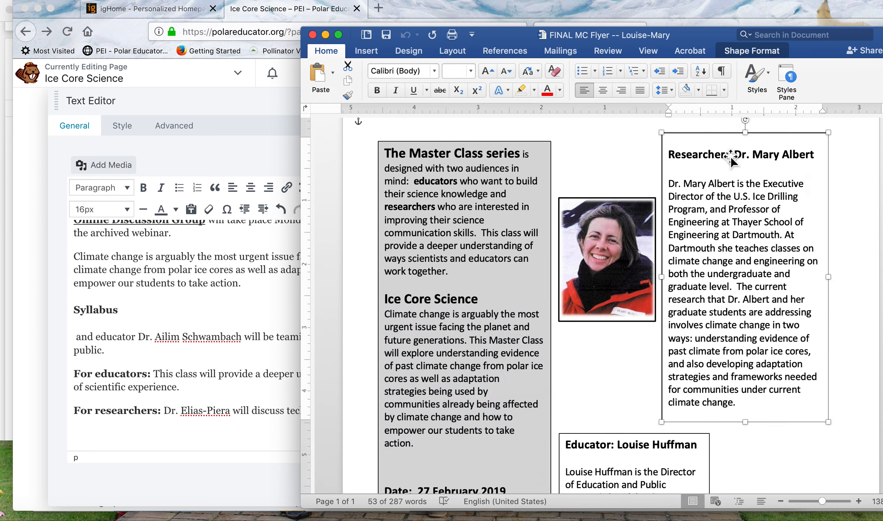
pyautogui.moveTo(735, 155); pyautogui.dragTo(812, 155)
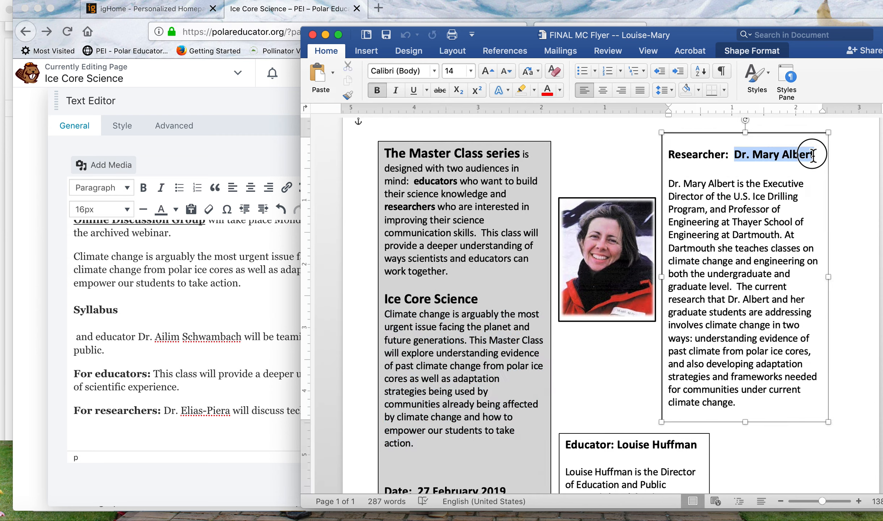
# Insert "Researcher" followed by the copied title and name before "and educator" in the web page's first Syllabus sentence.
pyautogui.click(272, 296)
pyautogui.click(77, 337)
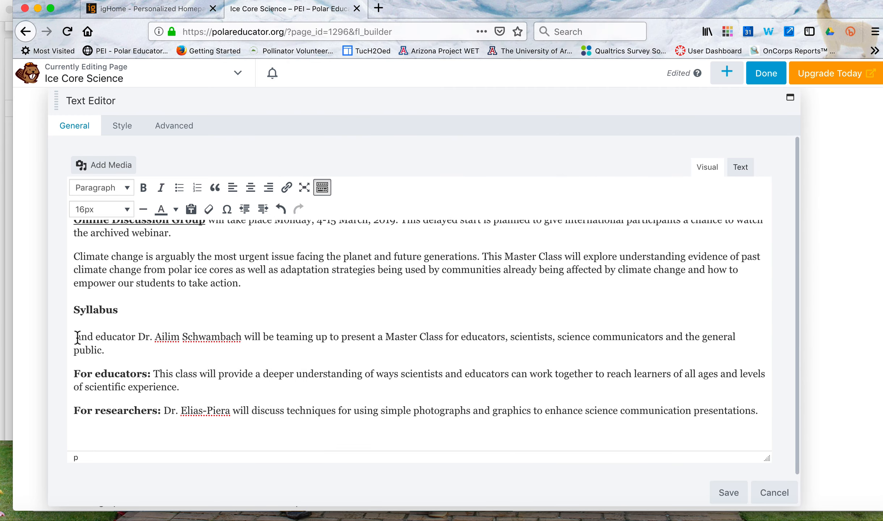
pyautogui.write('Re')
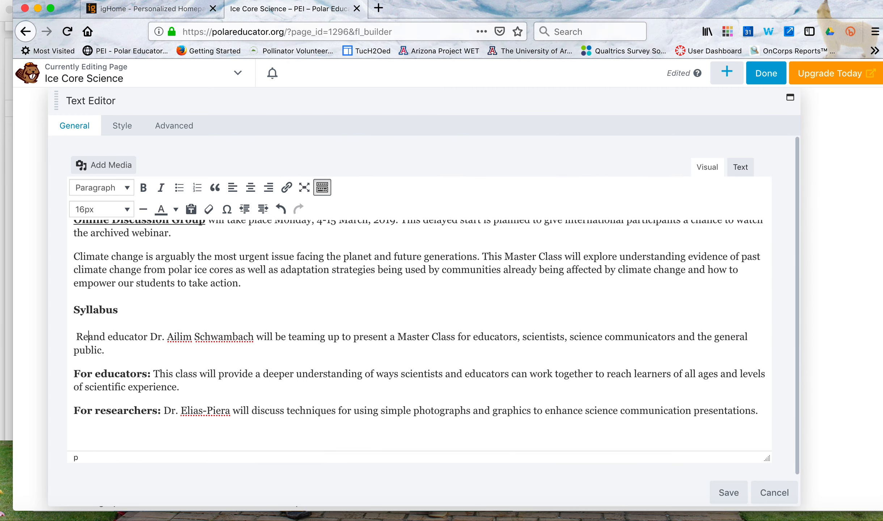
pyautogui.write('se')
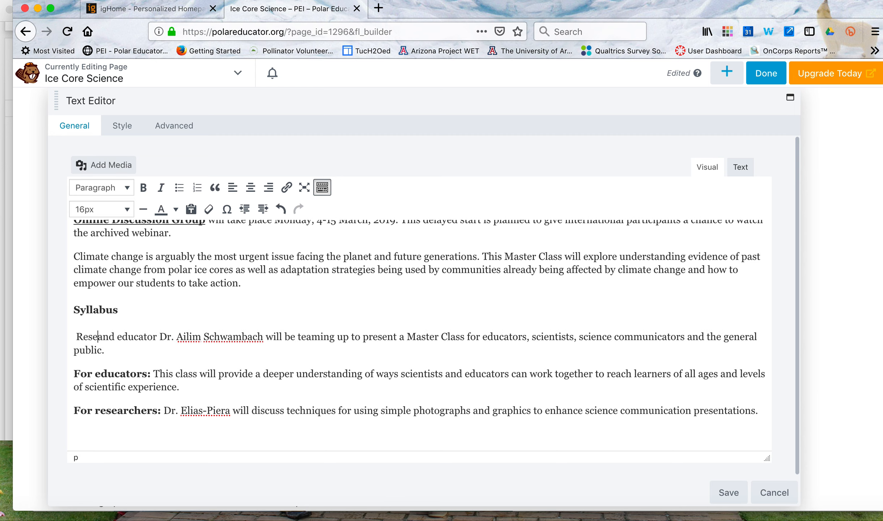
pyautogui.write('archer')
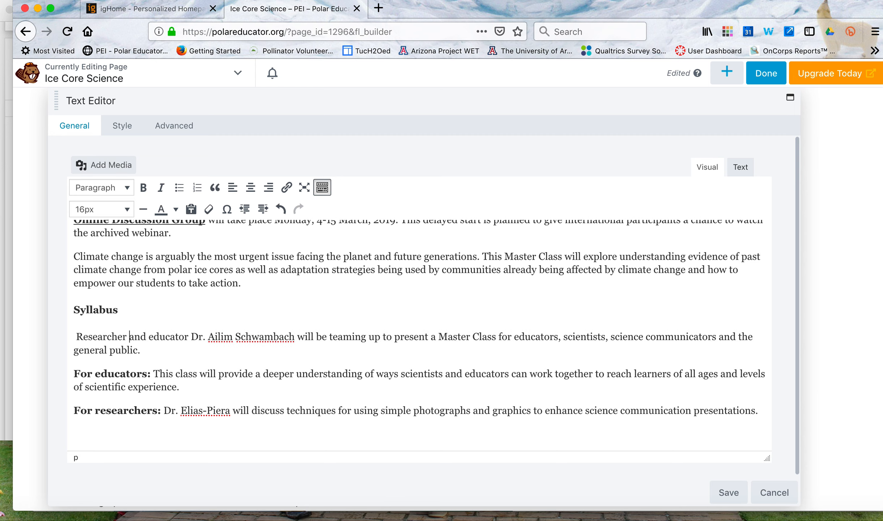
pyautogui.write('Dr. Mary Albert')
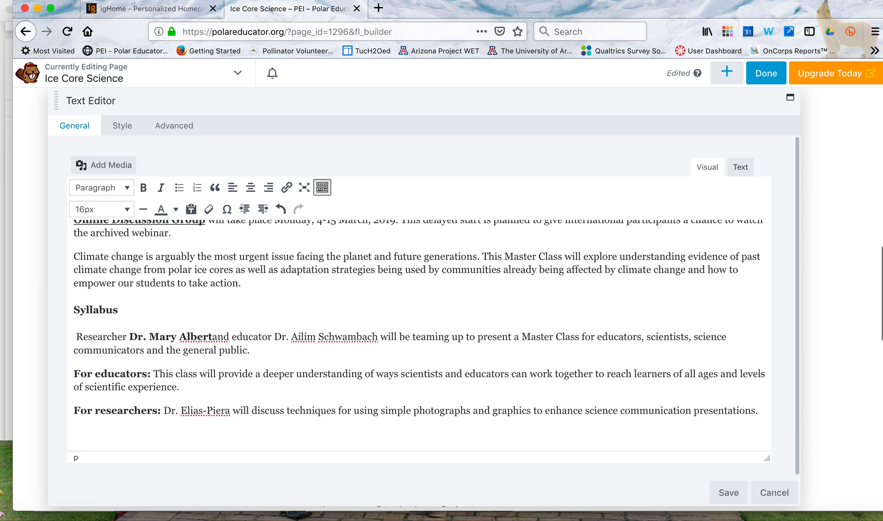
# Remove the bold formatting from the pasted researcher's name and add a space between it and "and educator".
pyautogui.moveTo(212, 337); pyautogui.dragTo(131, 336)
pyautogui.click(143, 187)
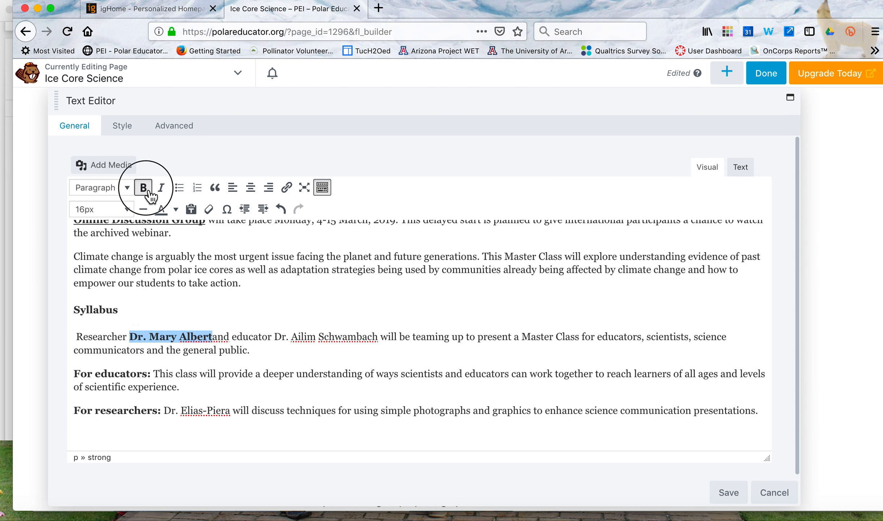
pyautogui.click(201, 339)
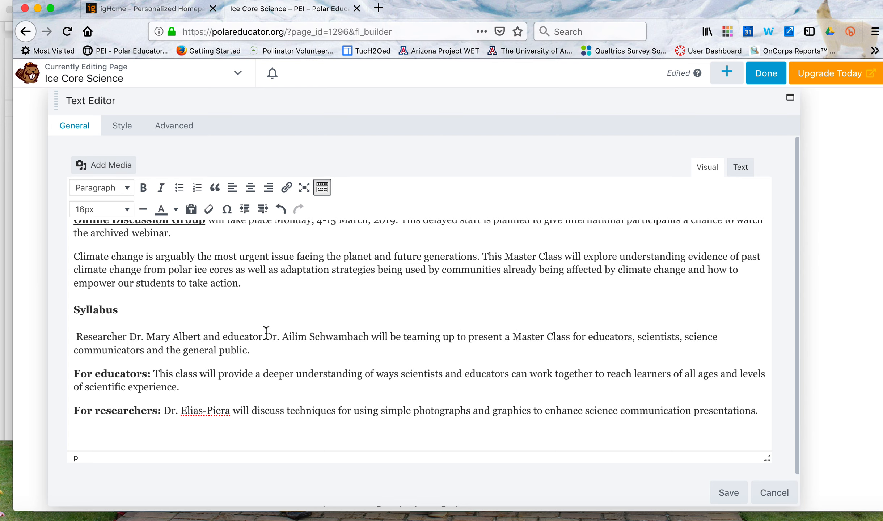
# Replace the old educator's title and name in the first Syllabus sentence with the new educator's full name.
pyautogui.moveTo(266, 332); pyautogui.dragTo(367, 332)
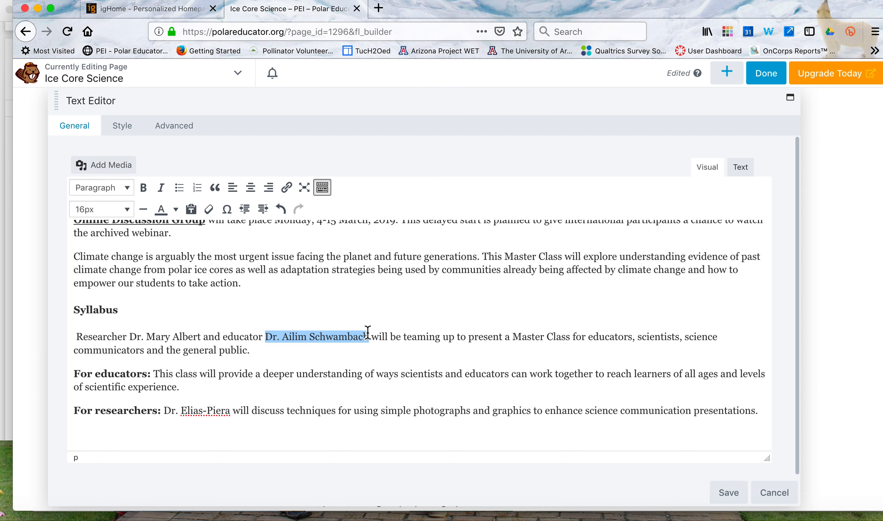
pyautogui.write('Louise ')
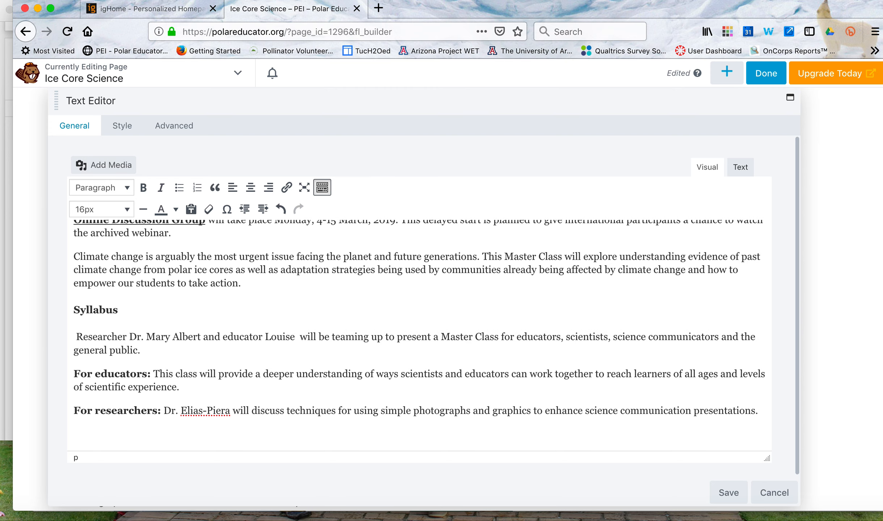
pyautogui.write('Huffman')
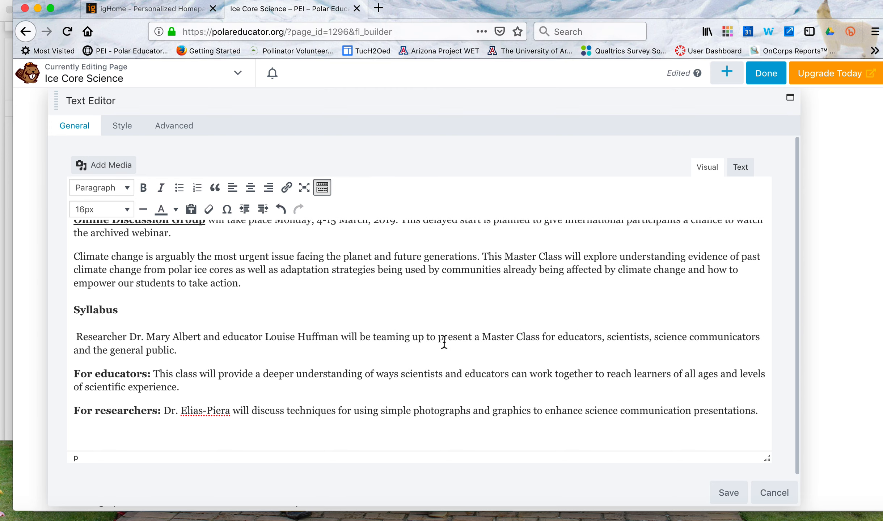
# Switch to the FINAL MC Flyer document and copy "researchers who are interested in improving their science communication skills." from the Master Class series paragraph.
pyautogui.scroll(-1, 457, 337)
pyautogui.scroll(-1, 285, 353)
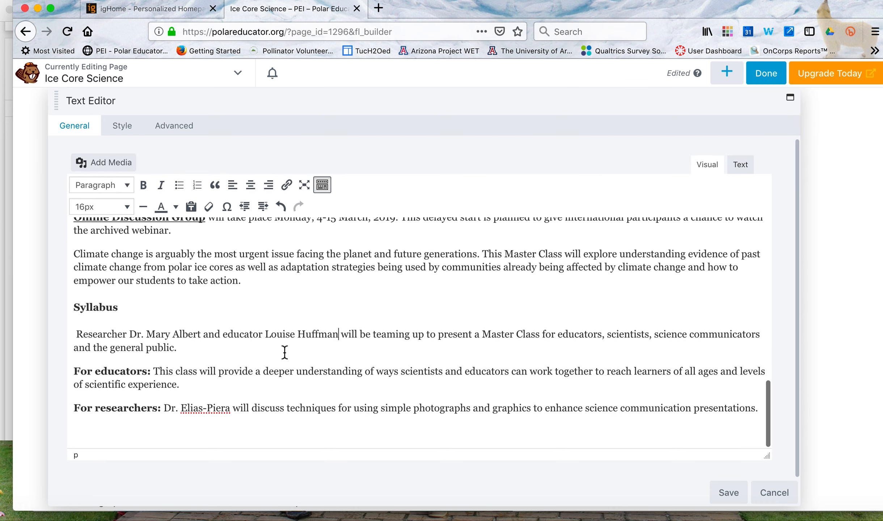
pyautogui.scroll(-1, 285, 352)
pyautogui.scroll(-1, 265, 378)
pyautogui.hotkey('ctrl', 'Up')
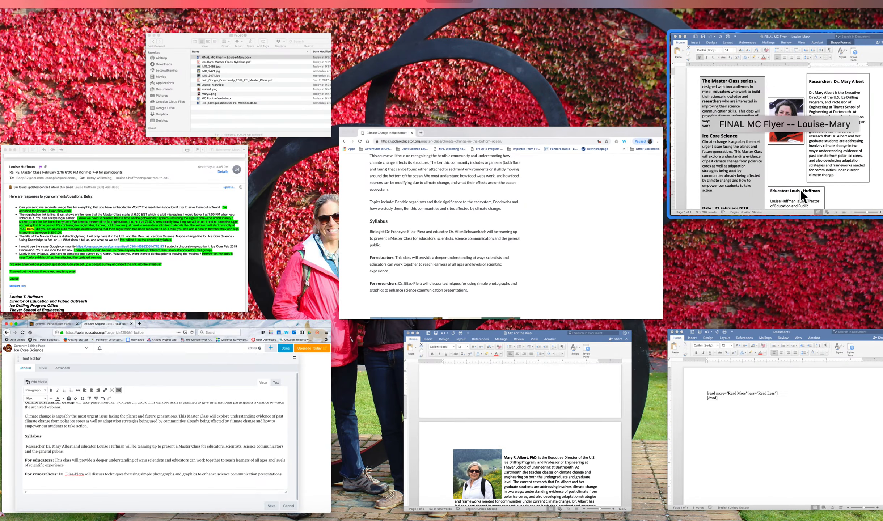
pyautogui.click(800, 190)
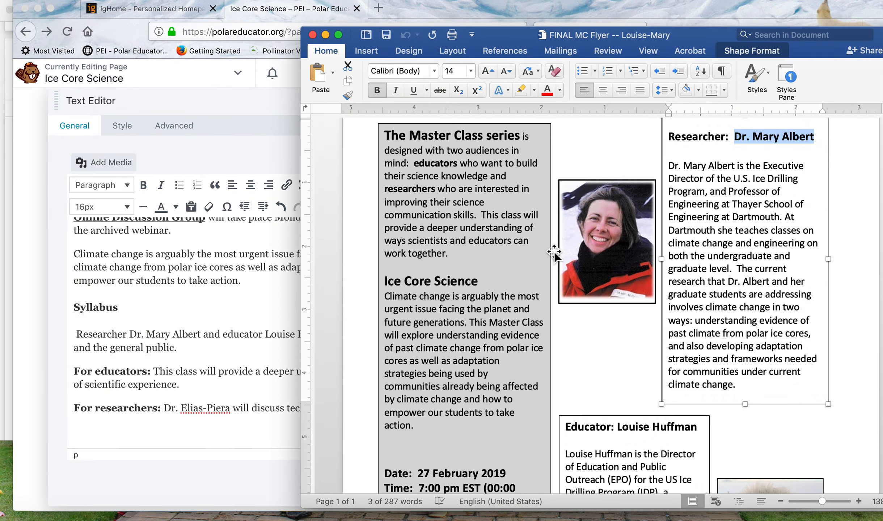
pyautogui.scroll(-2, 553, 252)
pyautogui.scroll(-6, 554, 252)
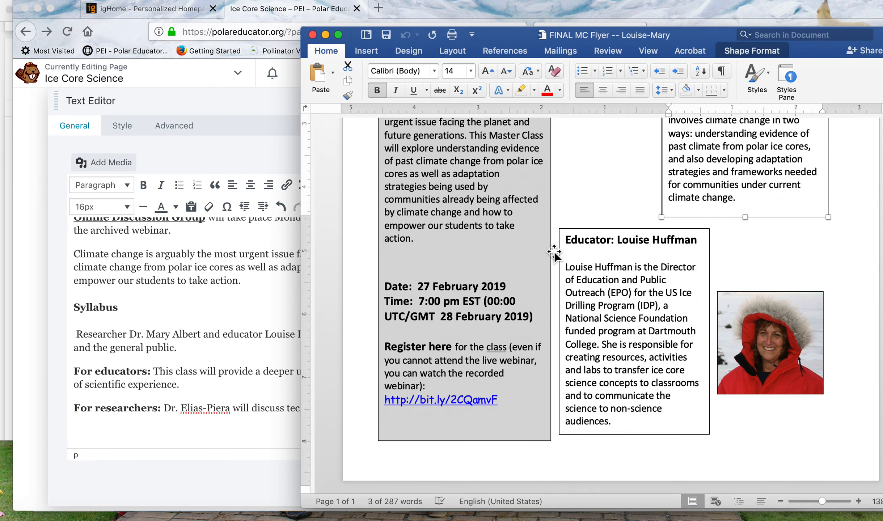
pyautogui.scroll(5, 553, 252)
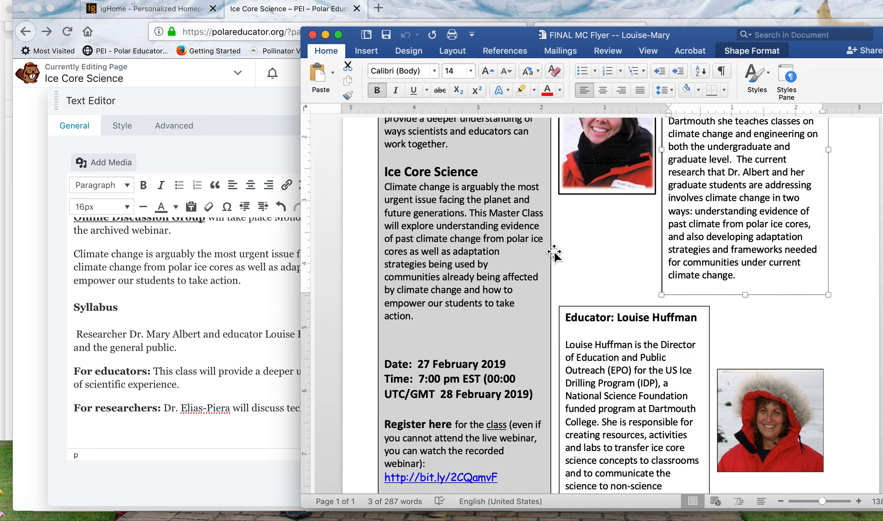
pyautogui.scroll(5, 554, 252)
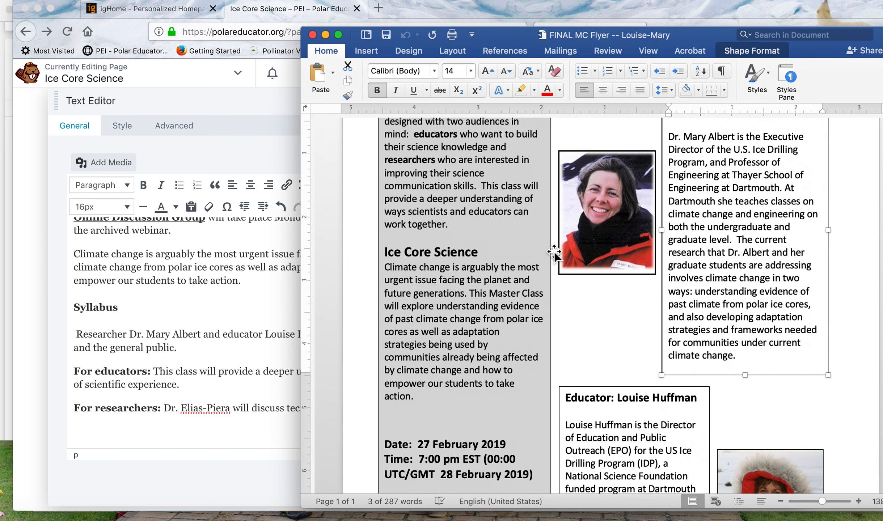
pyautogui.scroll(2, 553, 252)
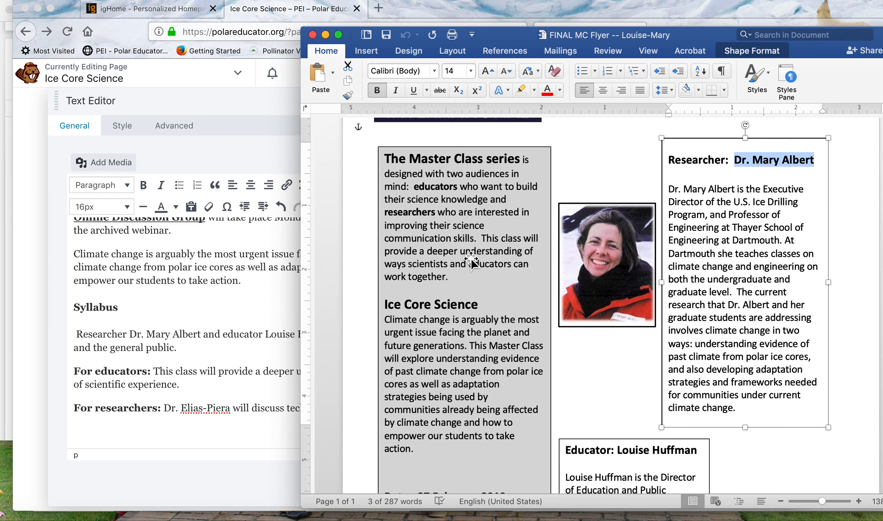
pyautogui.click(458, 239)
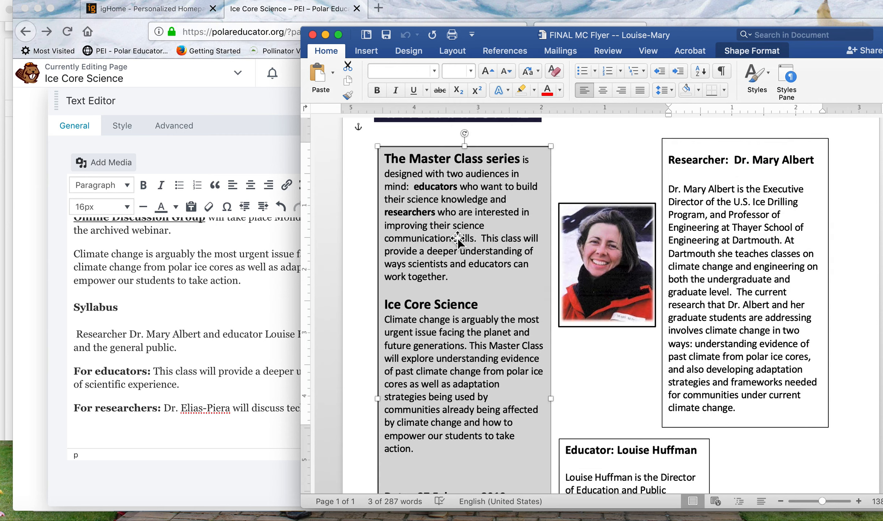
pyautogui.click(440, 215)
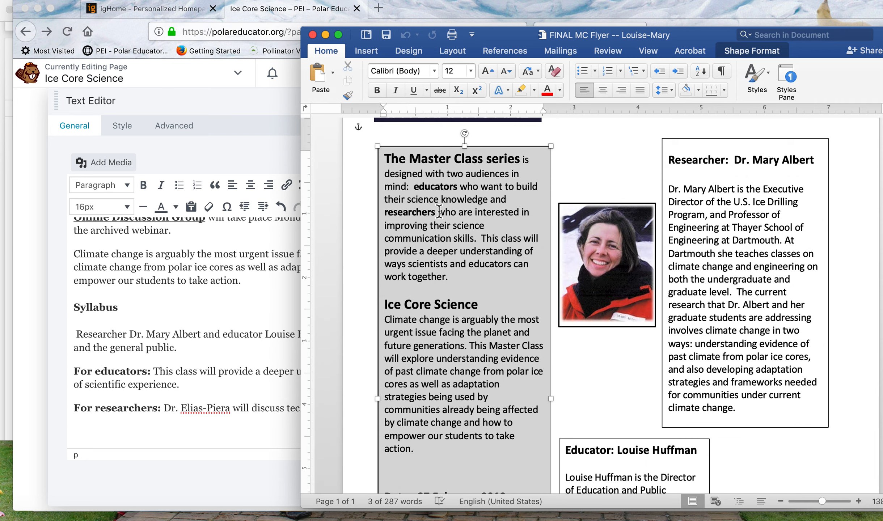
pyautogui.moveTo(437, 213); pyautogui.dragTo(479, 237)
pyautogui.press('super+c')
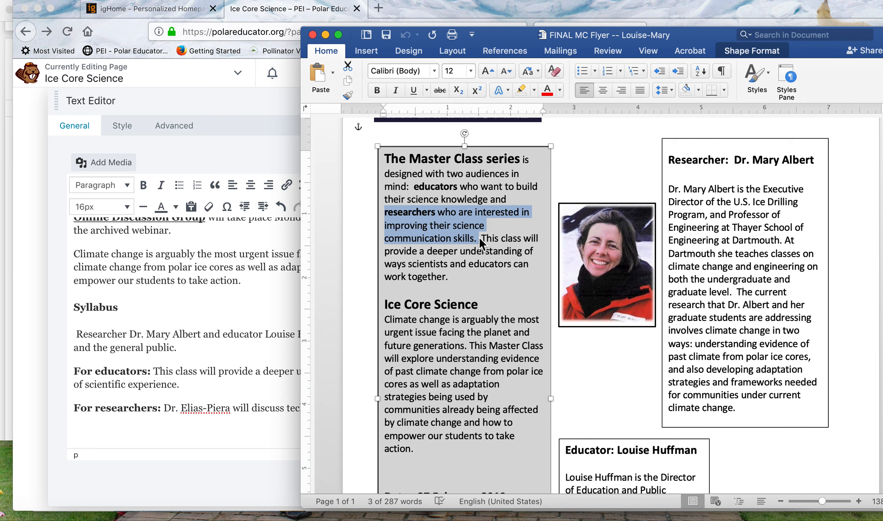
# Back in the web page's text editor, replace the old presenter's title and name after "For researchers:" with "This class".
pyautogui.click(180, 362)
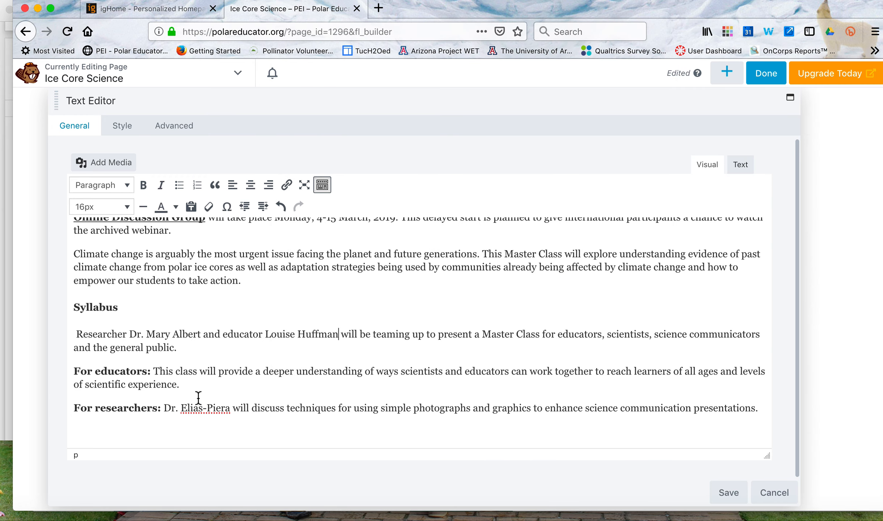
pyautogui.click(181, 406)
pyautogui.moveTo(164, 408); pyautogui.dragTo(232, 411)
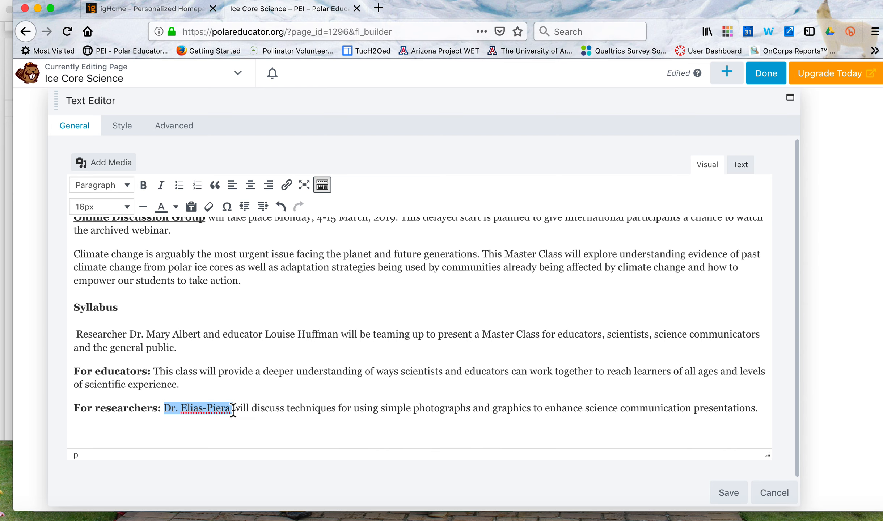
pyautogui.write('This calwil')
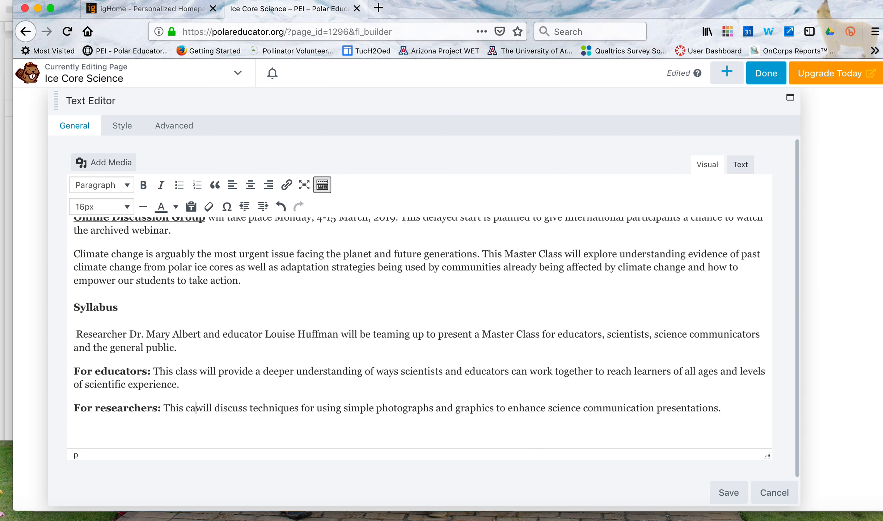
pyautogui.press('BackSpace')
pyautogui.press('BackSpace')
pyautogui.press('BackSpace')
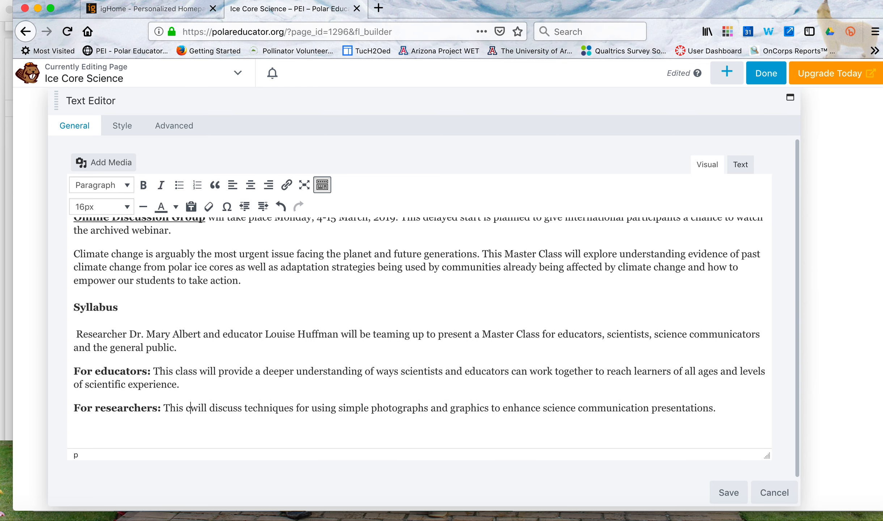
pyautogui.write('lass')
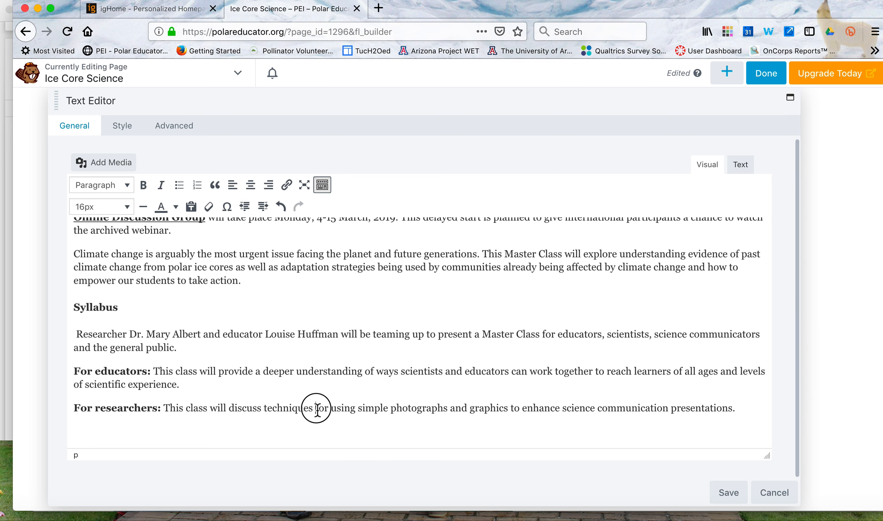
# Replace the text after "This class will discuss techniques" with the phrase copied from the flyer.
pyautogui.moveTo(315, 408); pyautogui.dragTo(732, 412)
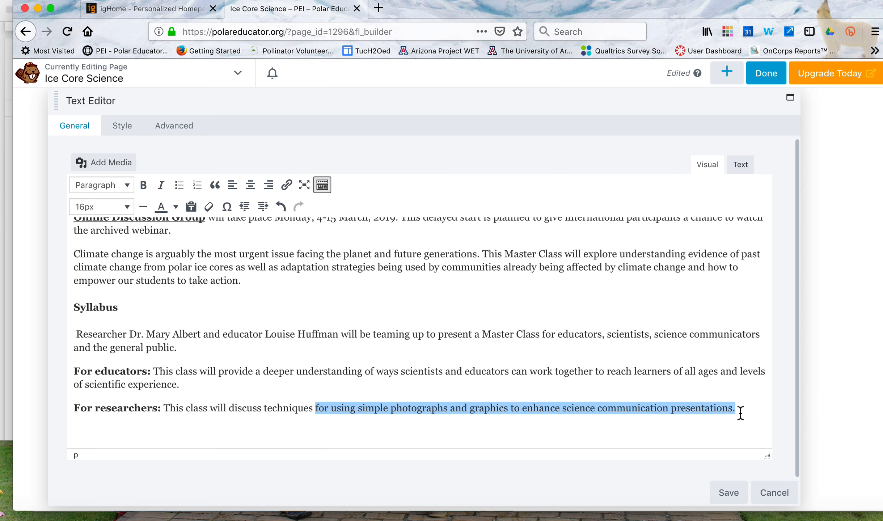
pyautogui.press('BackSpace')
pyautogui.press('super+v')
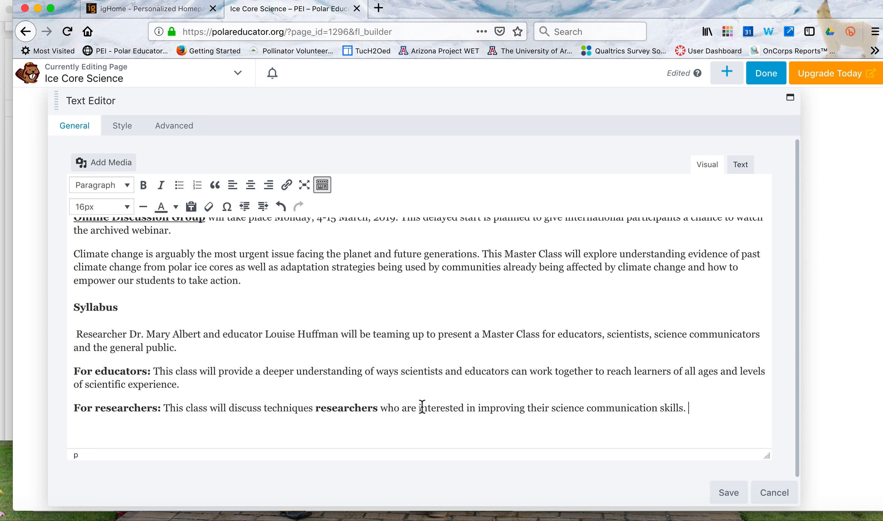
# Replace the pasted words "researchers who are interested in" with a non-bold "for" before "improving their science communication skills".
pyautogui.moveTo(474, 408); pyautogui.dragTo(317, 411)
pyautogui.press('BackSpace')
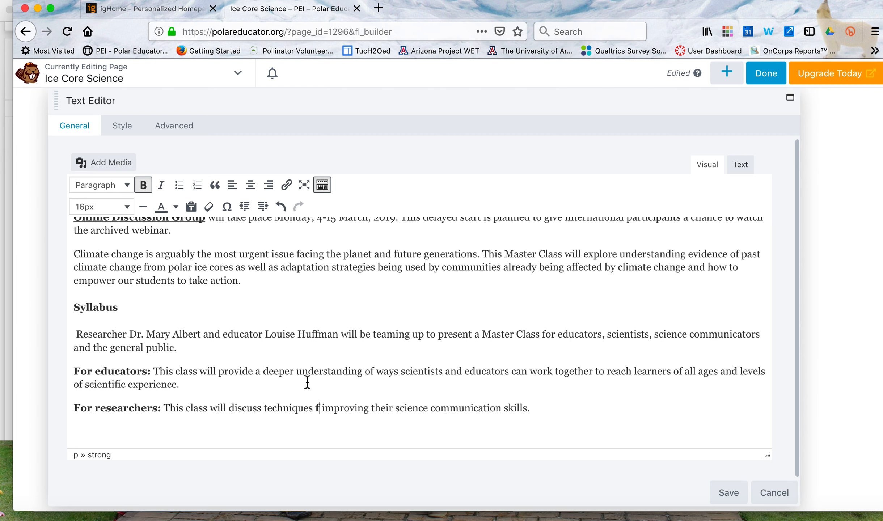
pyautogui.write('for')
pyautogui.press('BackSpace')
pyautogui.press('BackSpace')
pyautogui.press('BackSpace')
pyautogui.click(143, 186)
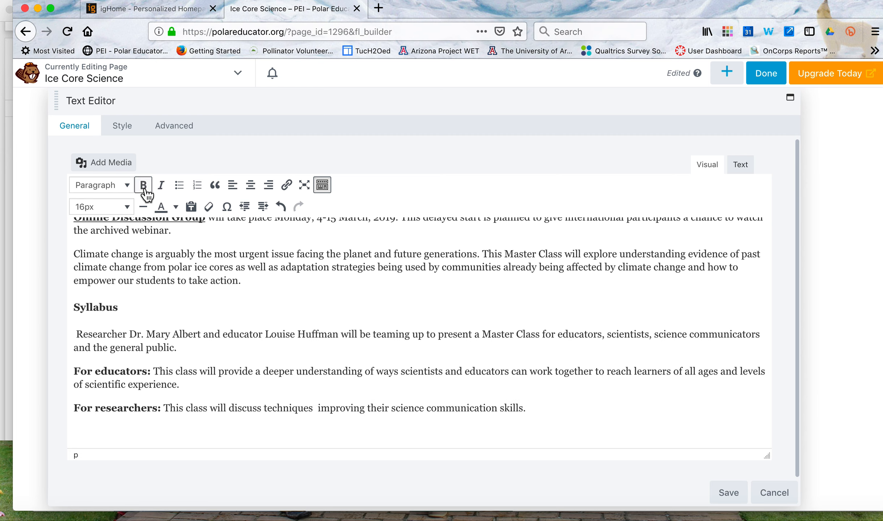
pyautogui.write('for')
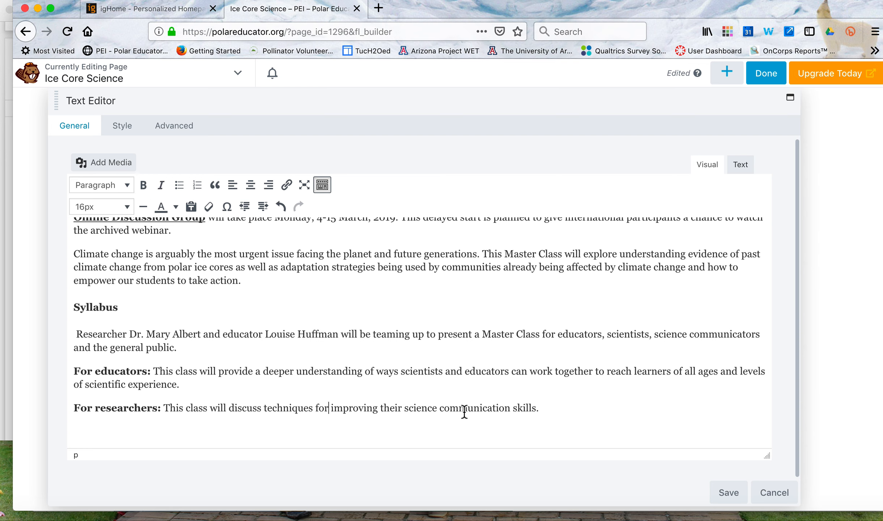
# Add a new line reading "Detailed Syllabus" below the "For researchers" paragraph.
pyautogui.click(553, 416)
pyautogui.press('Return')
pyautogui.write('Detailed Syllabus')
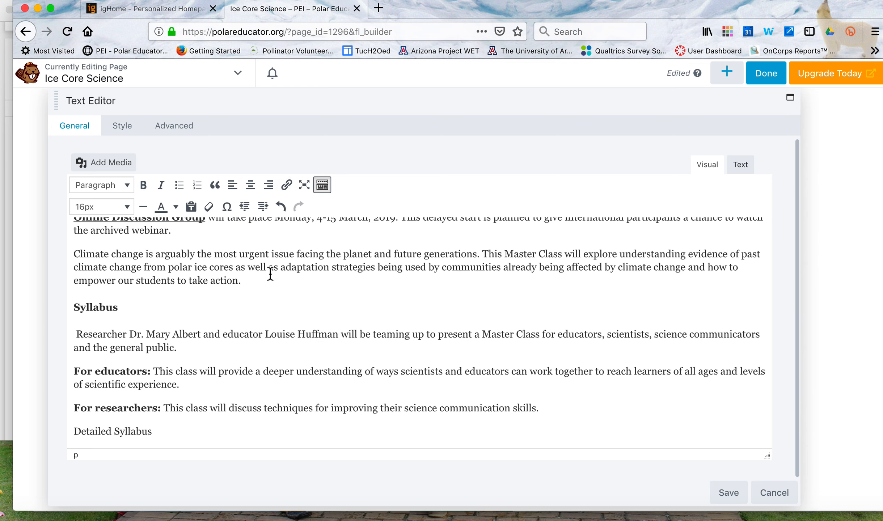
# Start a link on the "Detailed Syllabus" text, open its full link options and look through the recent site content for a target.
pyautogui.click(160, 431)
pyautogui.moveTo(160, 431); pyautogui.dragTo(58, 430)
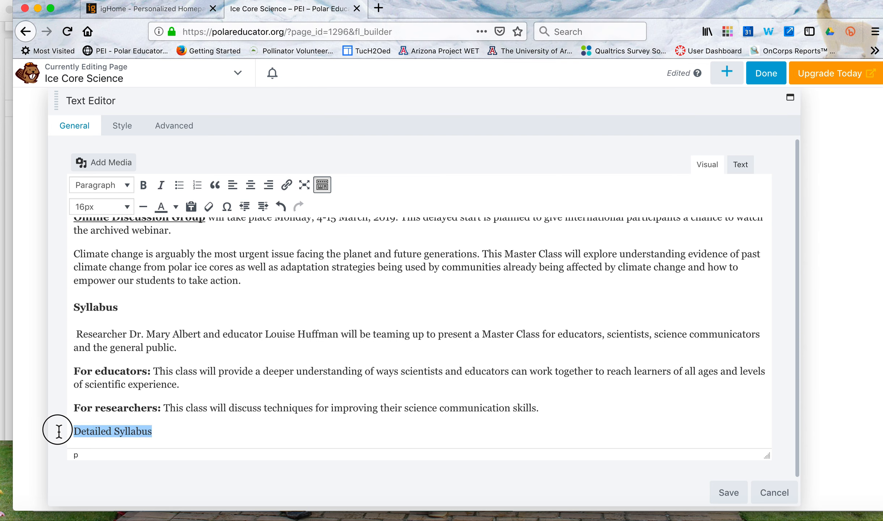
pyautogui.click(287, 185)
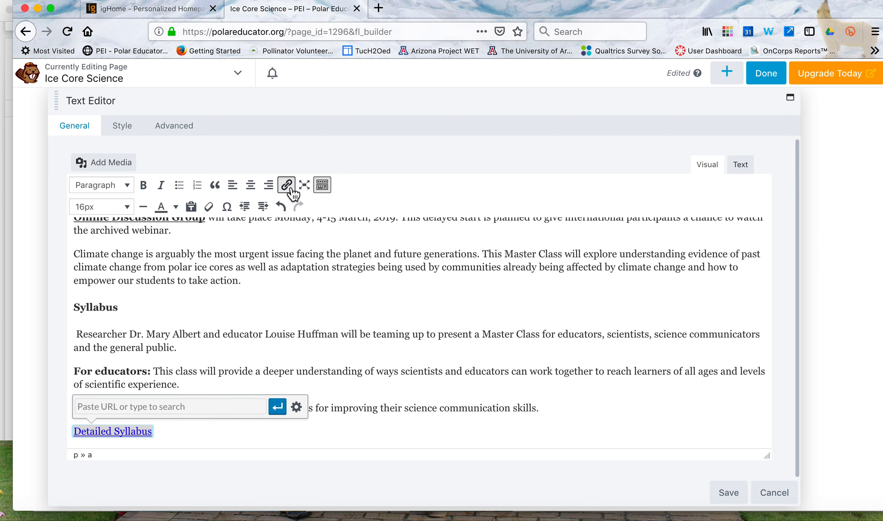
pyautogui.click(296, 407)
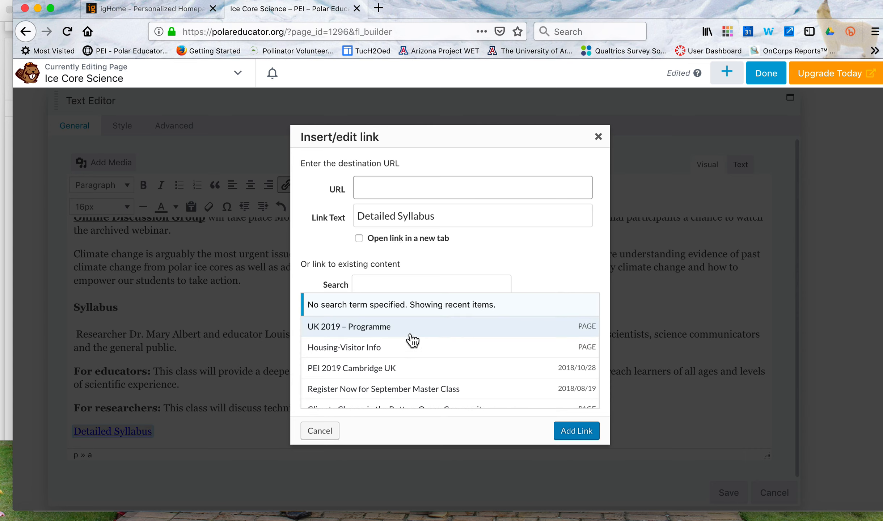
pyautogui.scroll(-3, 411, 338)
pyautogui.scroll(-5, 411, 339)
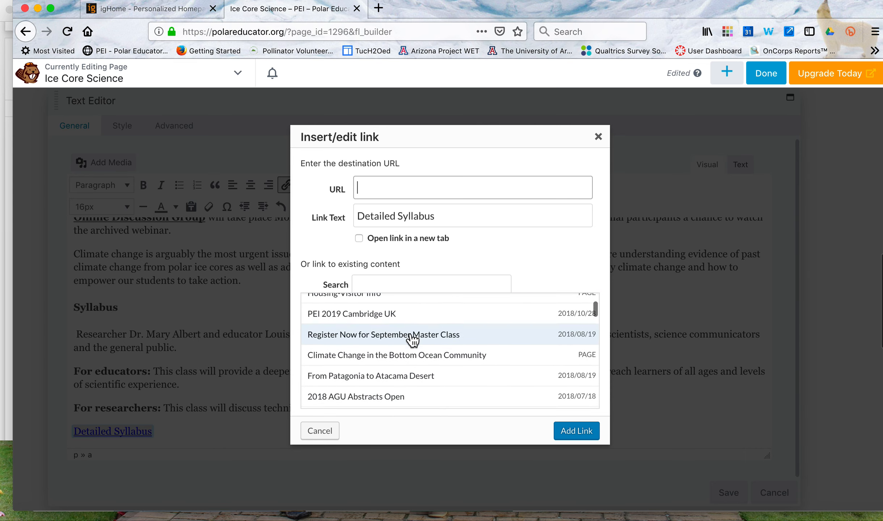
pyautogui.scroll(5, 412, 340)
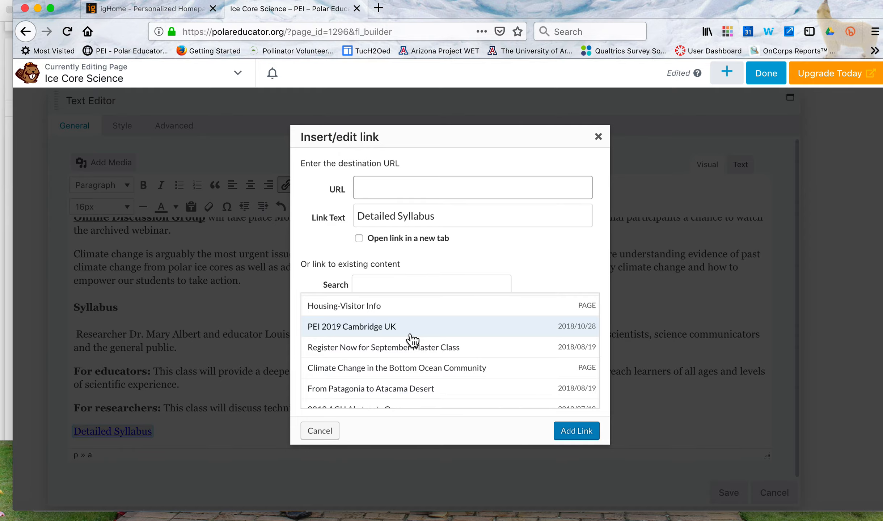
pyautogui.scroll(1, 412, 340)
pyautogui.scroll(2, 412, 340)
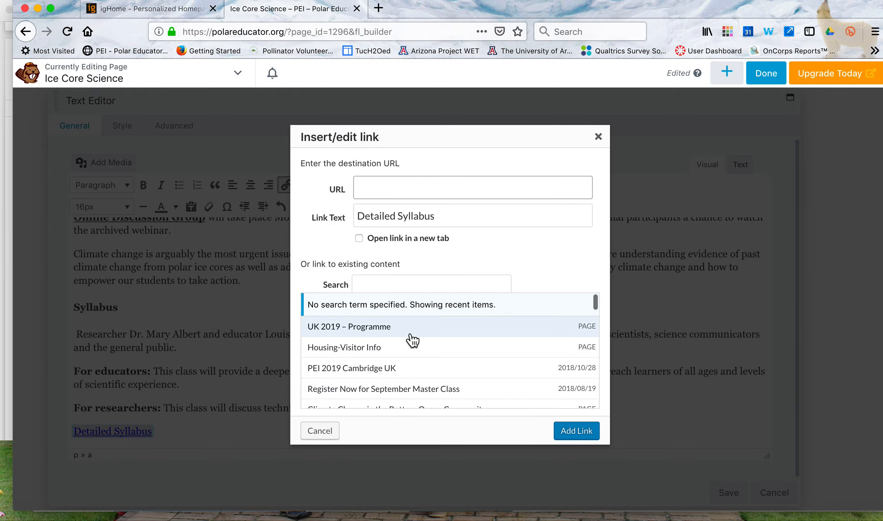
# Check the Feb2019 folder in Finder for the syllabus file, and search the link dialog's existing content for "Ice Core".
pyautogui.hotkey('ctrl', 'Up')
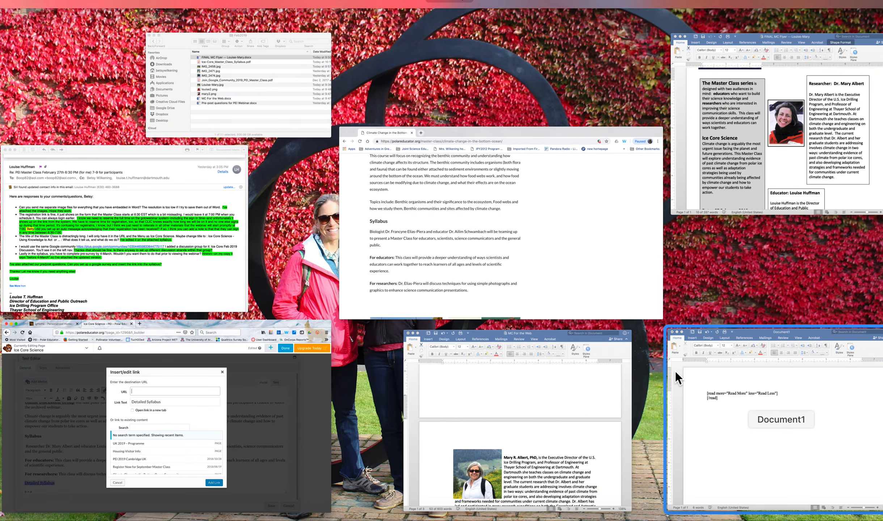
pyautogui.click(224, 112)
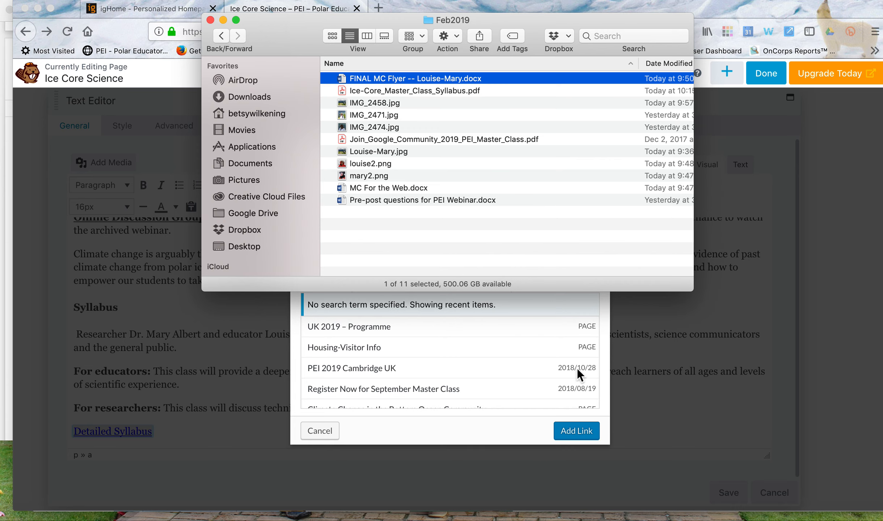
pyautogui.click(666, 349)
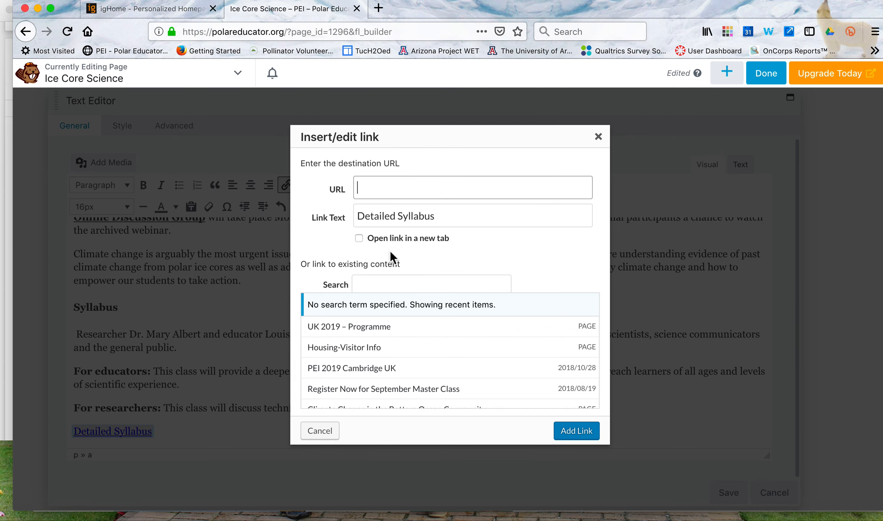
pyautogui.click(384, 285)
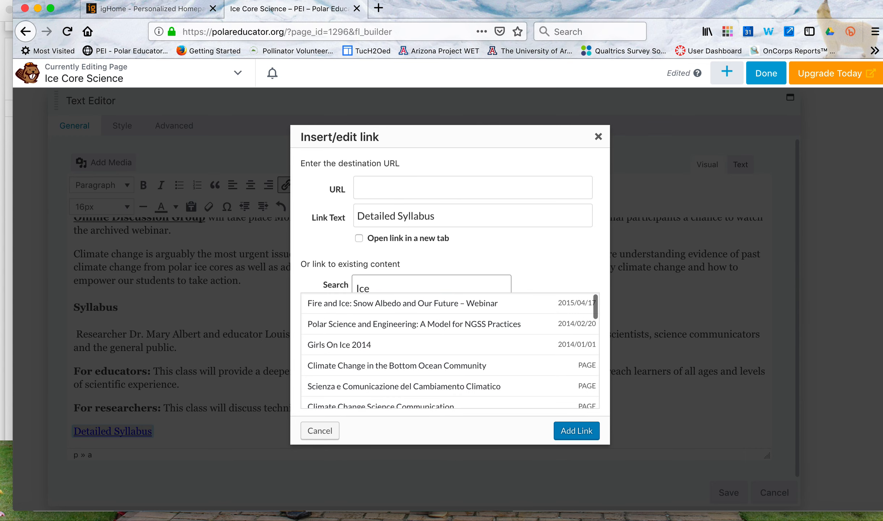
pyautogui.write('Core')
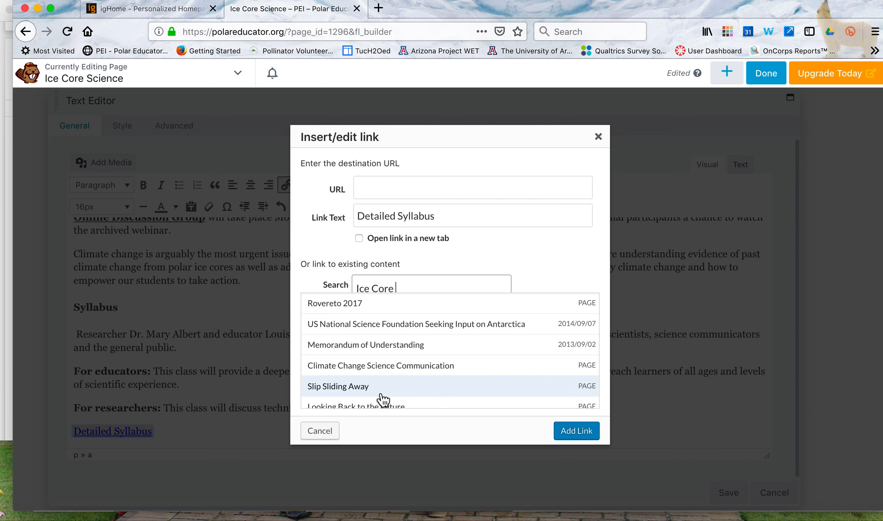
# Look through the link dialog's "Ice Core" results and recheck the syllabus file's name in the Feb2019 folder.
pyautogui.scroll(-5, 380, 369)
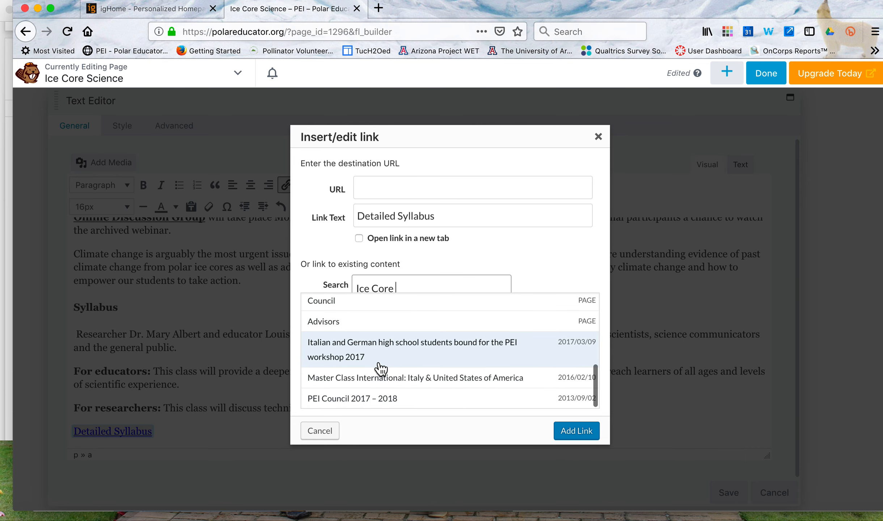
pyautogui.scroll(2, 380, 369)
pyautogui.scroll(3, 380, 369)
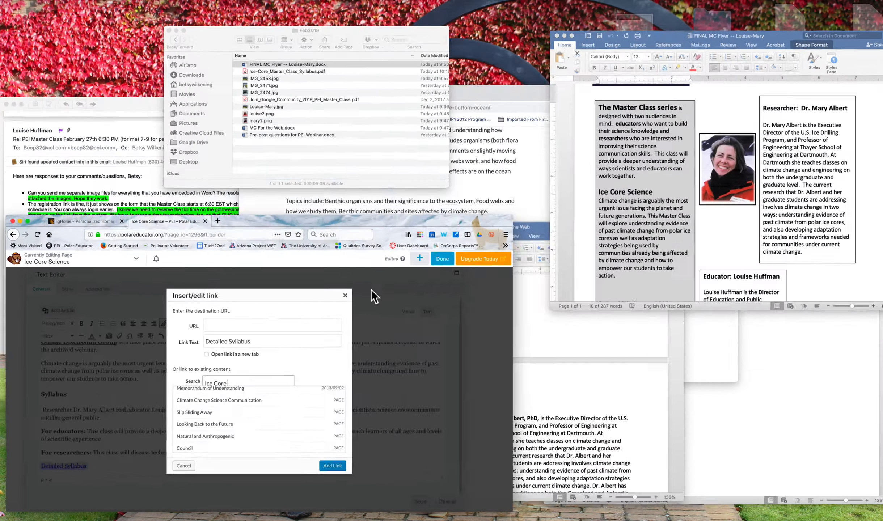
pyautogui.hotkey('ctrl', 'Up')
pyautogui.click(284, 121)
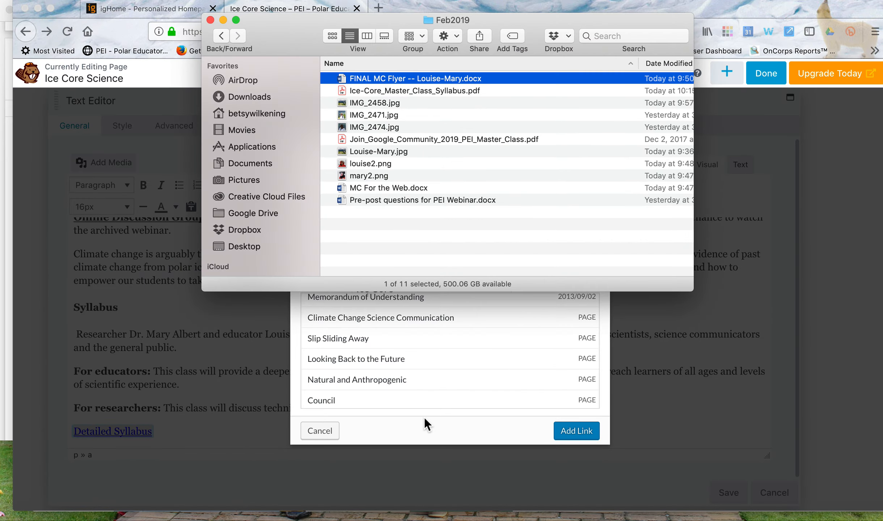
pyautogui.click(424, 418)
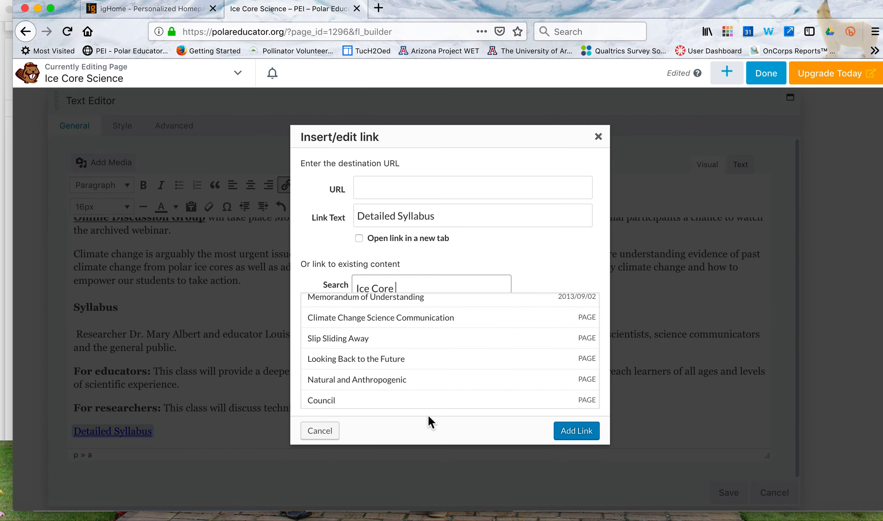
# Search the link dialog's existing content for "Ice-Core" and abandon the link on "Detailed Syllabus".
pyautogui.click(372, 288)
pyautogui.press('BackSpace')
pyautogui.write('-')
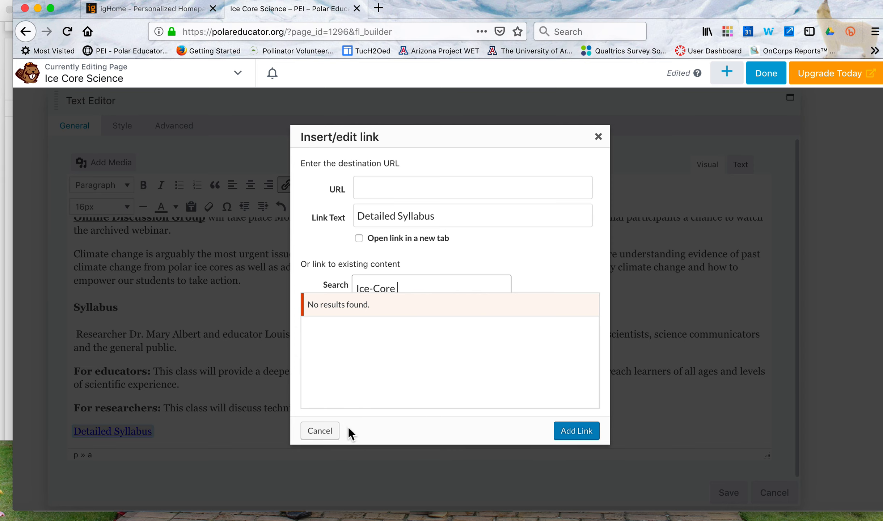
pyautogui.click(330, 430)
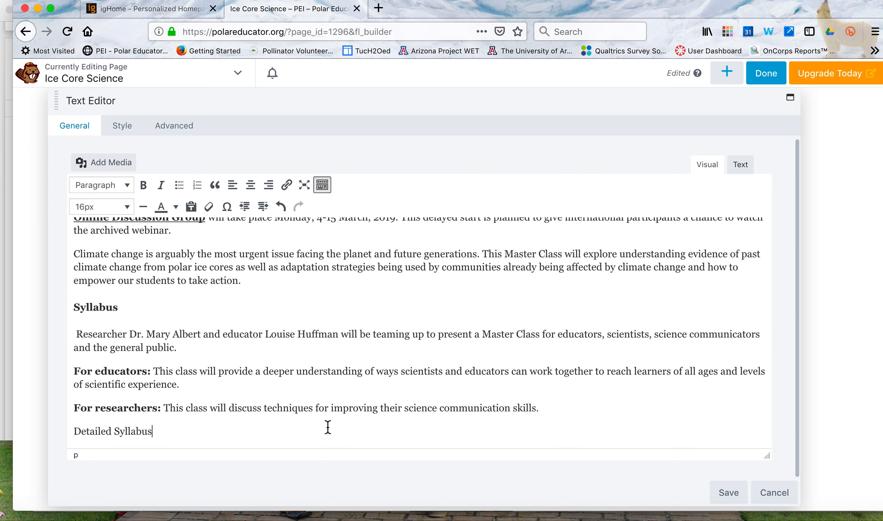
# Insert Ice-Core_Master_Class_Syllabus.pdf from the media library directly after the "Detailed Syllabus" text, linked to the media file.
pyautogui.click(121, 170)
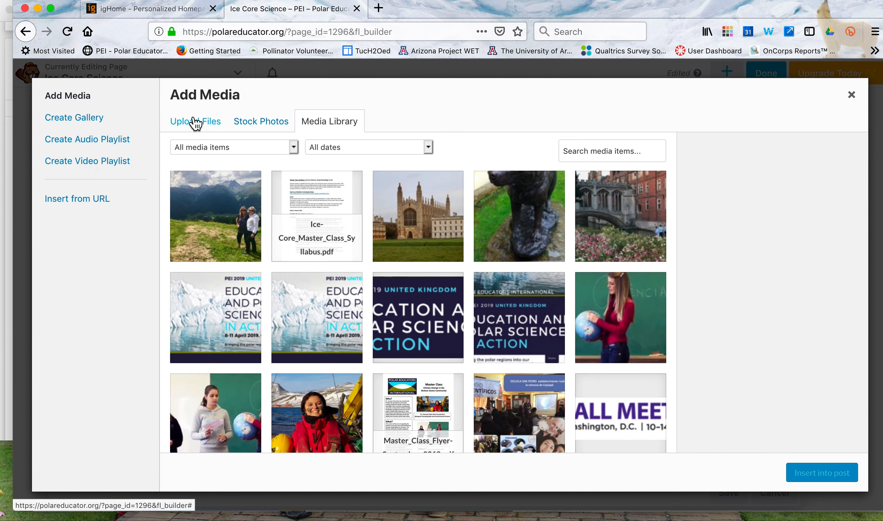
pyautogui.click(316, 208)
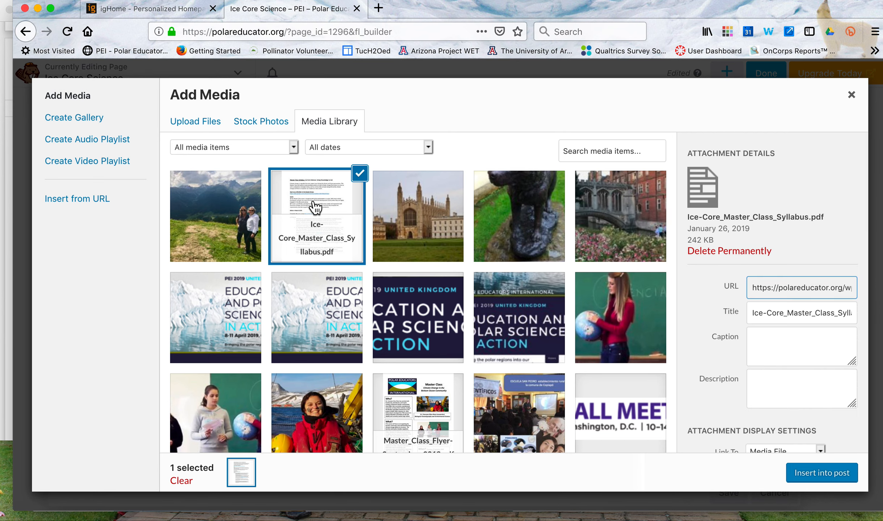
pyautogui.scroll(-3, 802, 310)
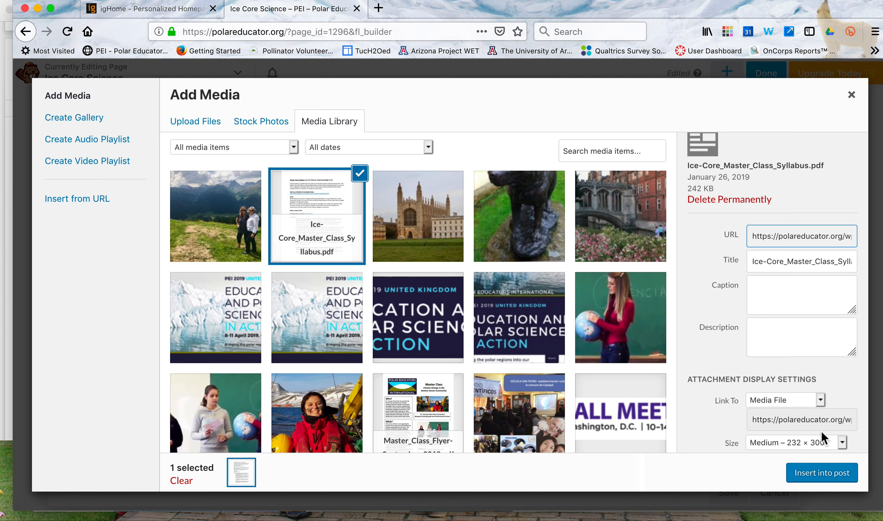
pyautogui.click(821, 476)
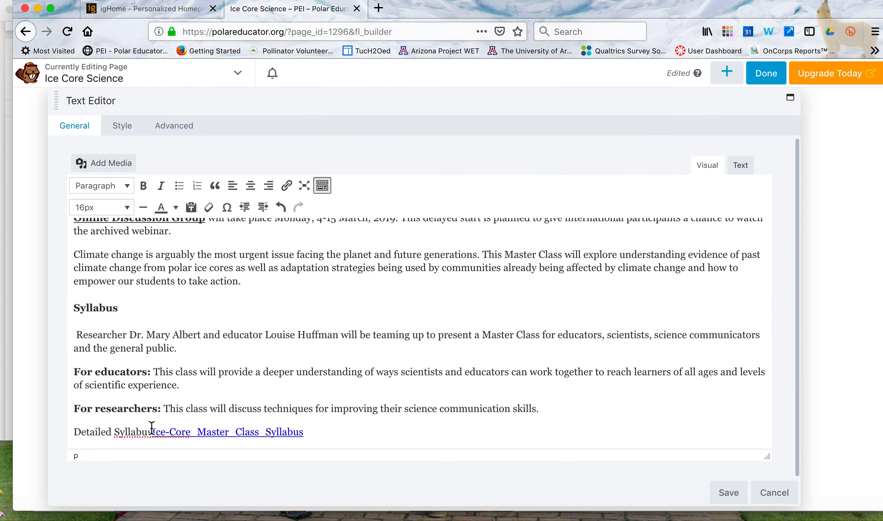
# Delete the plain "Detailed Syllabus" text and keep the inserted PDF link on its own line below the "For researchers" paragraph.
pyautogui.press('BackSpace')
pyautogui.press('BackSpace')
pyautogui.press('BackSpace')
pyautogui.press('BackSpace')
pyautogui.press('BackSpace')
pyautogui.press('BackSpace')
pyautogui.press('BackSpace')
pyautogui.press('BackSpace')
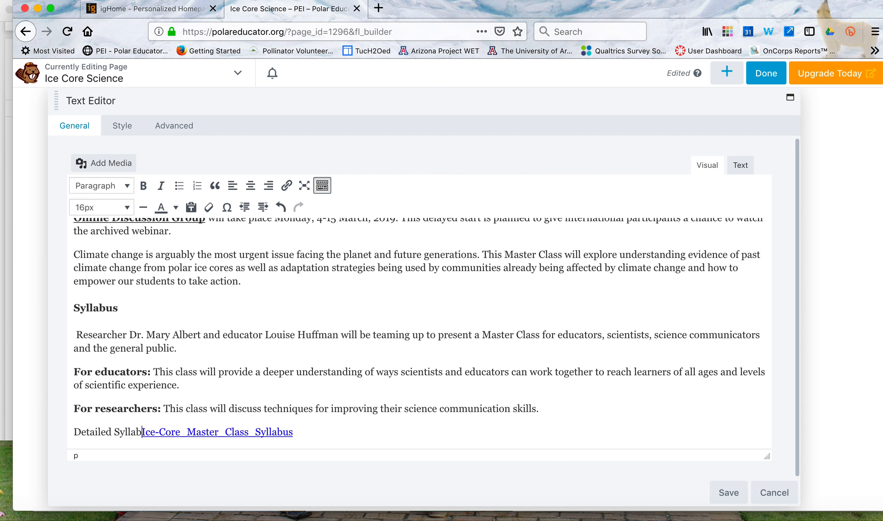
pyautogui.press('BackSpace')
pyautogui.press('BackSpace')
pyautogui.press('BackSpace')
pyautogui.press('BackSpace')
pyautogui.press('BackSpace')
pyautogui.press('BackSpace')
pyautogui.press('BackSpace')
pyautogui.press('BackSpace')
pyautogui.press('BackSpace')
pyautogui.press('BackSpace')
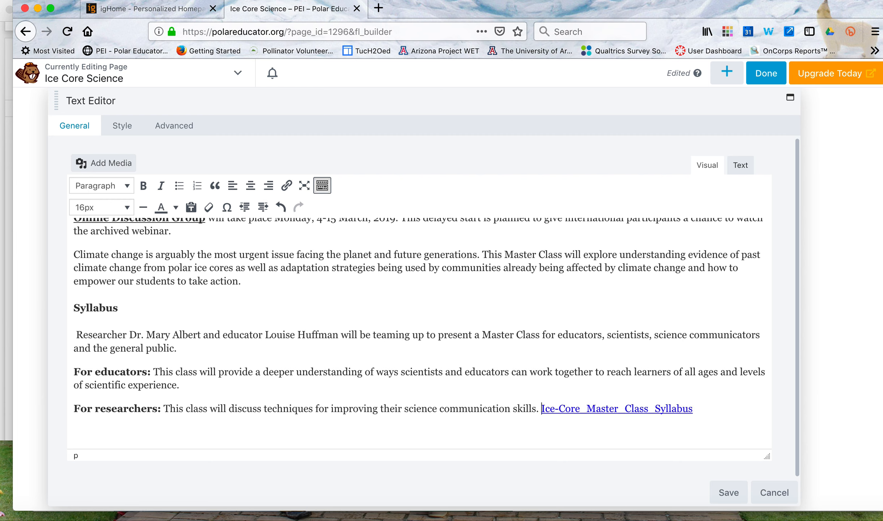
pyautogui.press('Return')
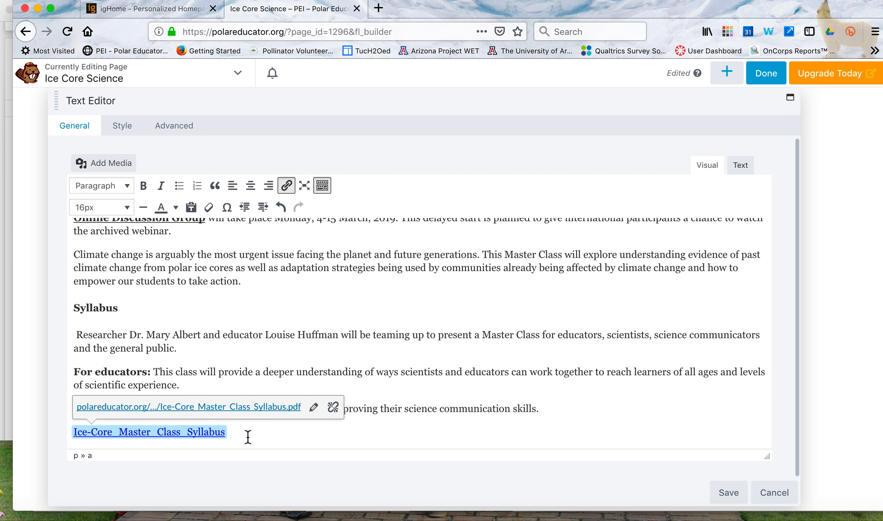
# Format the Ice-Core_Master_Class_Syllabus link as Heading 4 and save the text module.
pyautogui.click(128, 190)
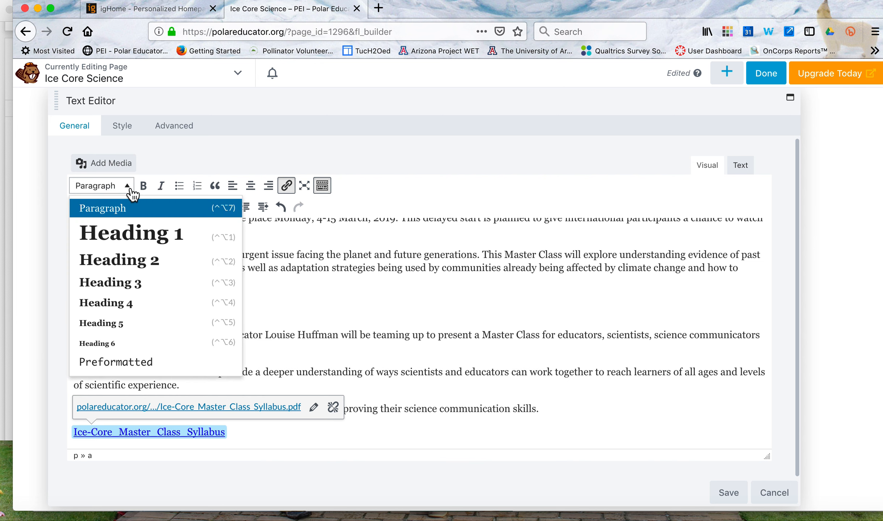
pyautogui.click(123, 313)
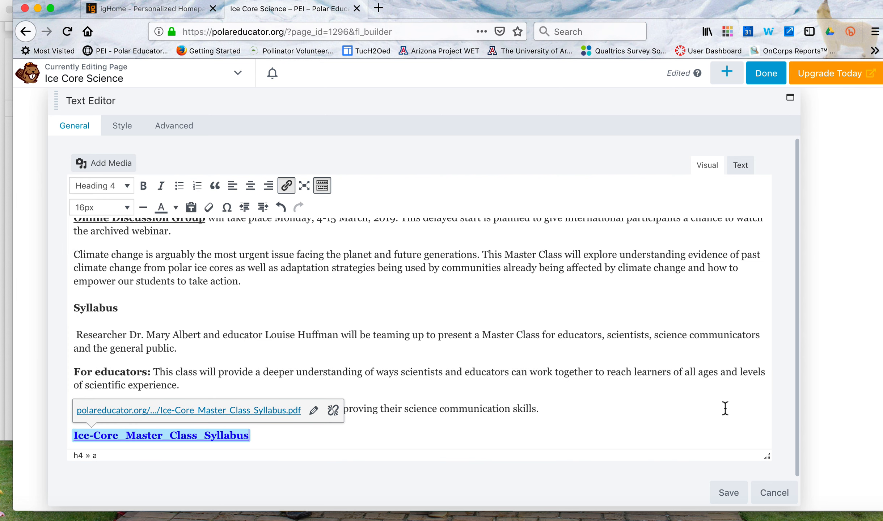
pyautogui.scroll(-2, 724, 408)
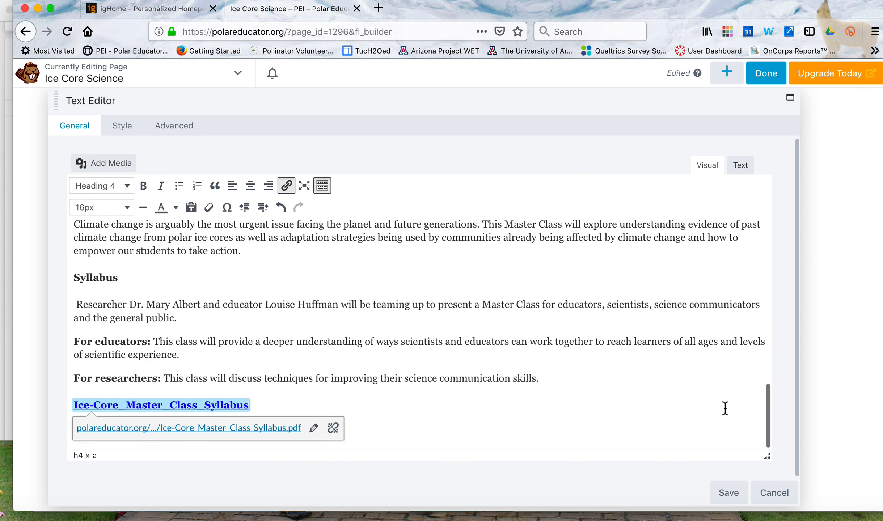
pyautogui.click(728, 492)
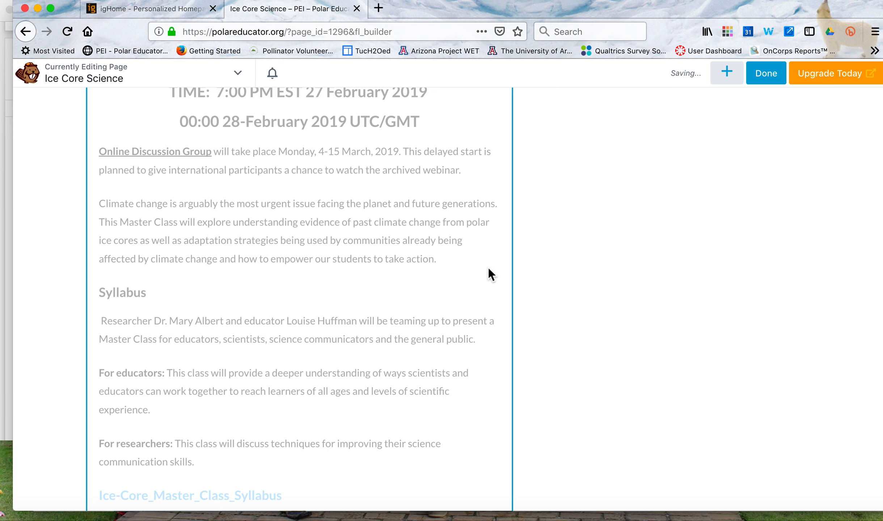
# Open the researcher profile module for editing, remove the old researcher photo and add an empty line above the heading.
pyautogui.scroll(-5, 402, 300)
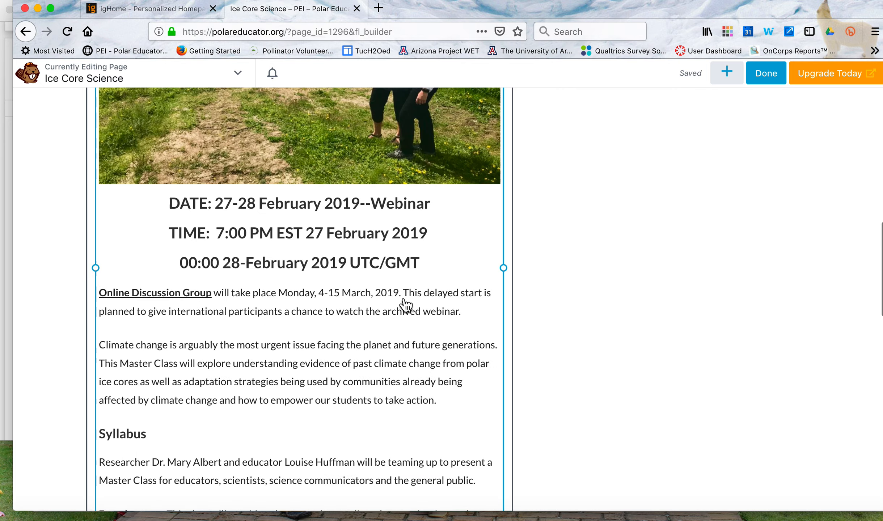
pyautogui.scroll(-7, 405, 306)
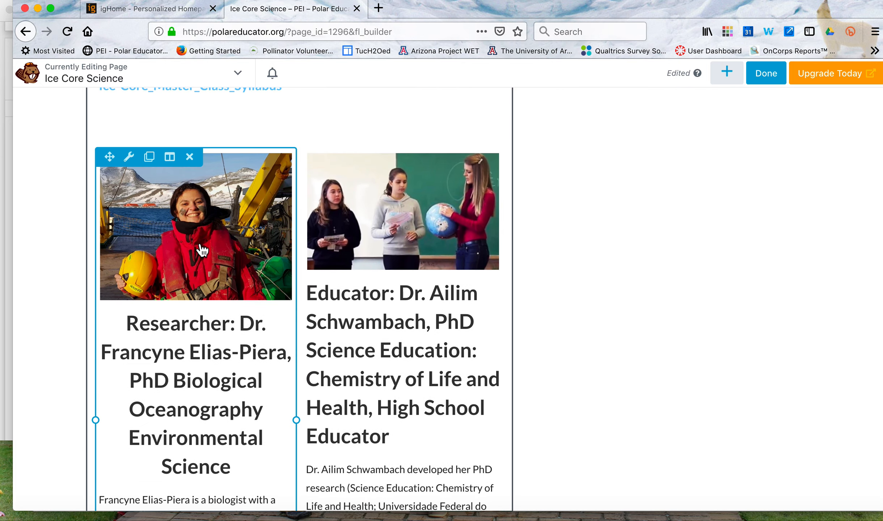
pyautogui.click(202, 249)
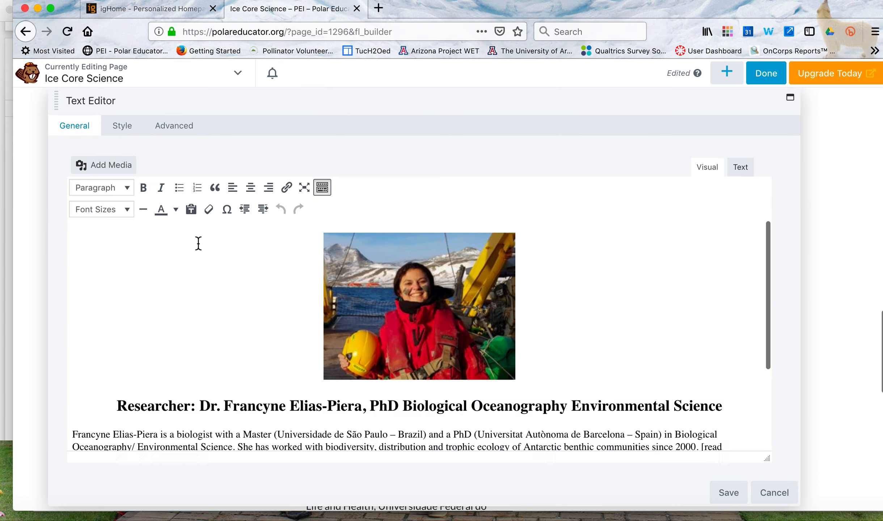
pyautogui.scroll(-1, 668, 203)
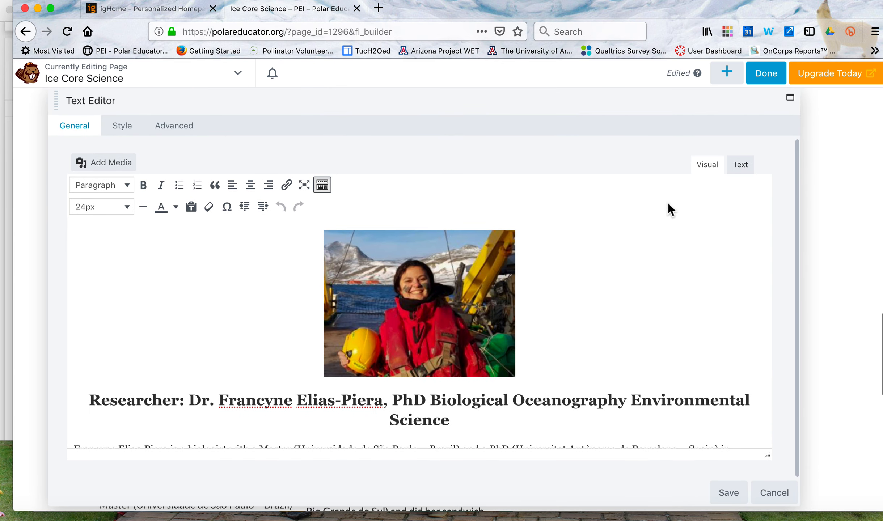
pyautogui.click(445, 284)
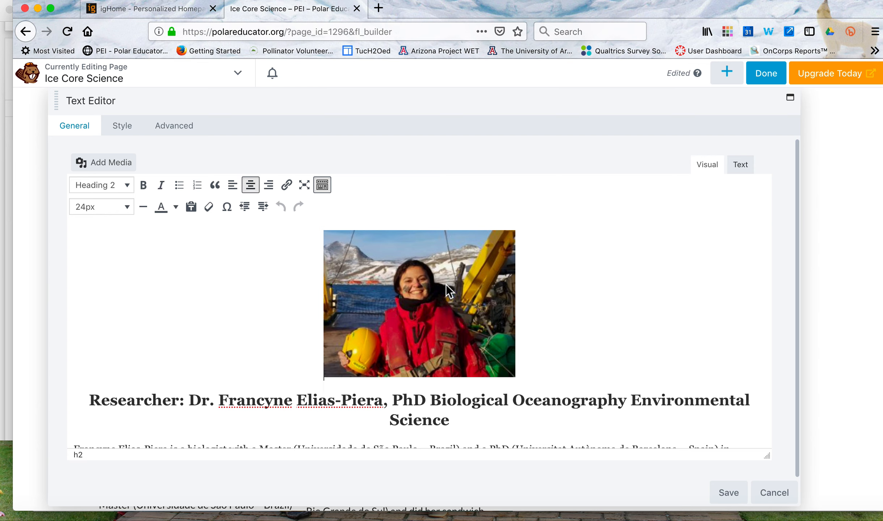
pyautogui.click(445, 284)
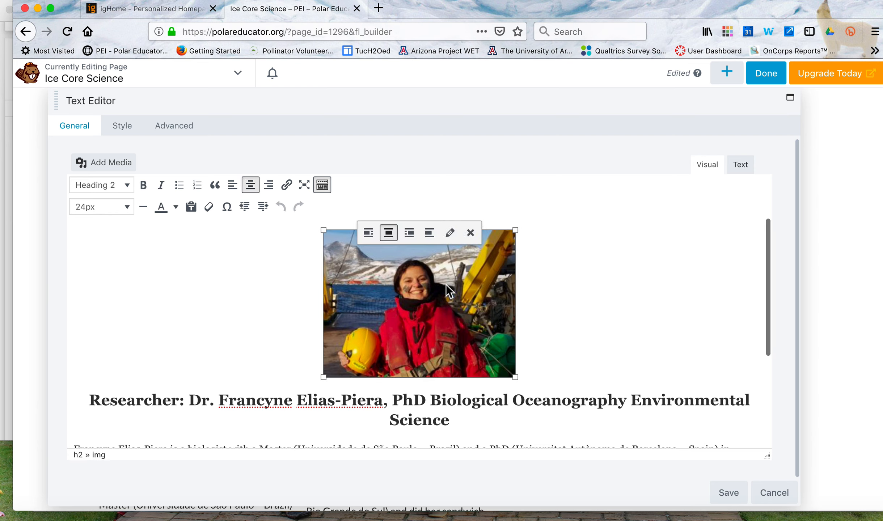
pyautogui.click(470, 232)
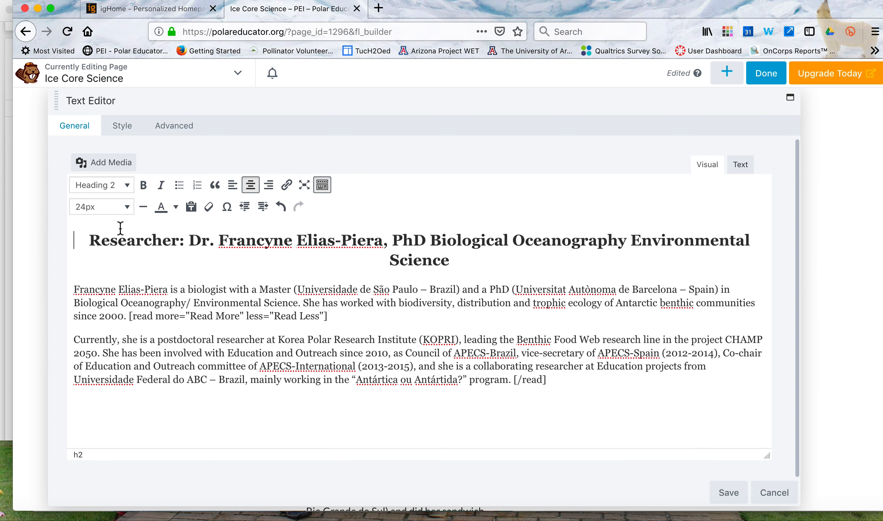
pyautogui.press('Return')
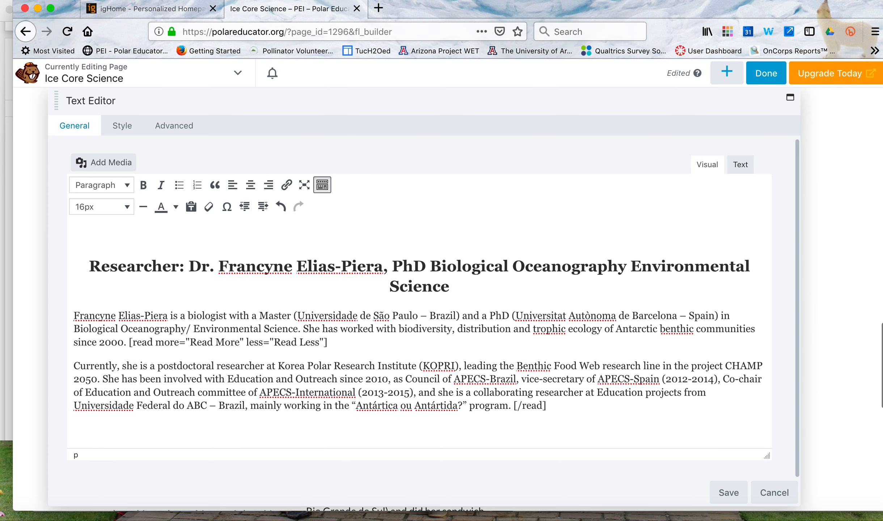
# Upload IMG_2471.jpg from the Feb2019 folder to the media library for the researcher profile.
pyautogui.click(111, 163)
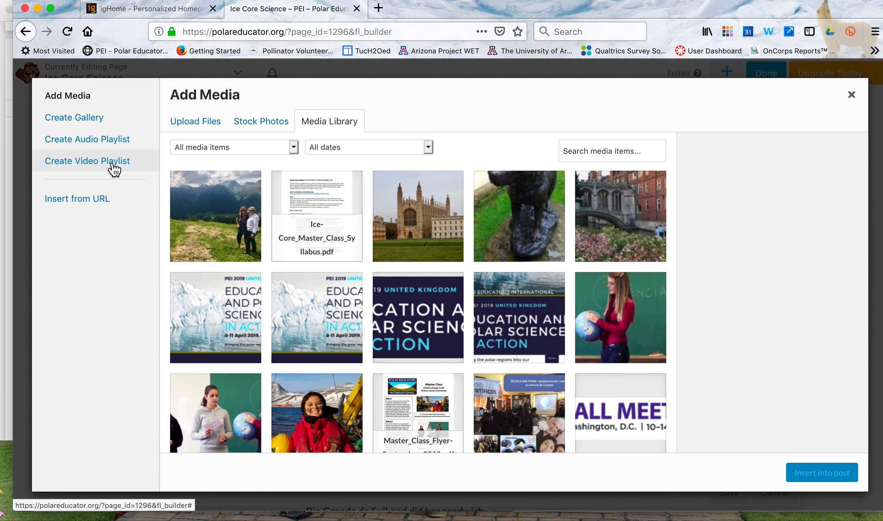
pyautogui.click(189, 130)
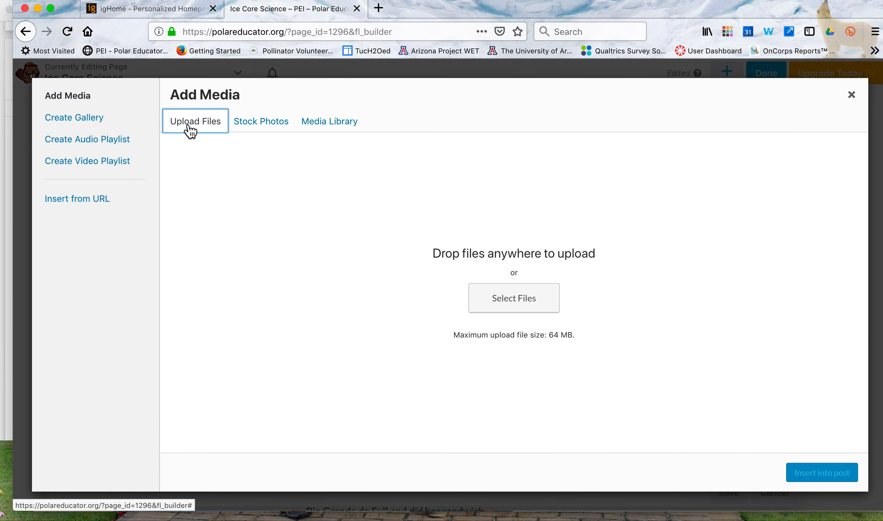
pyautogui.click(505, 299)
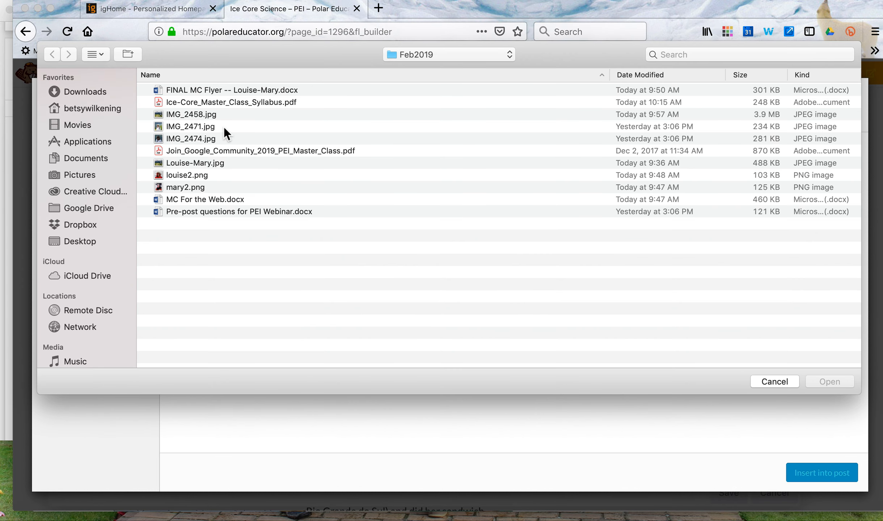
pyautogui.click(102, 56)
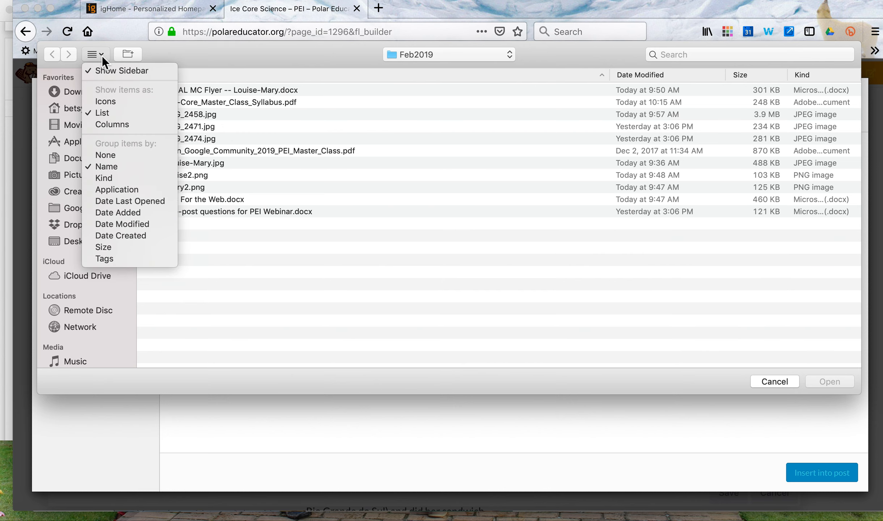
pyautogui.click(360, 138)
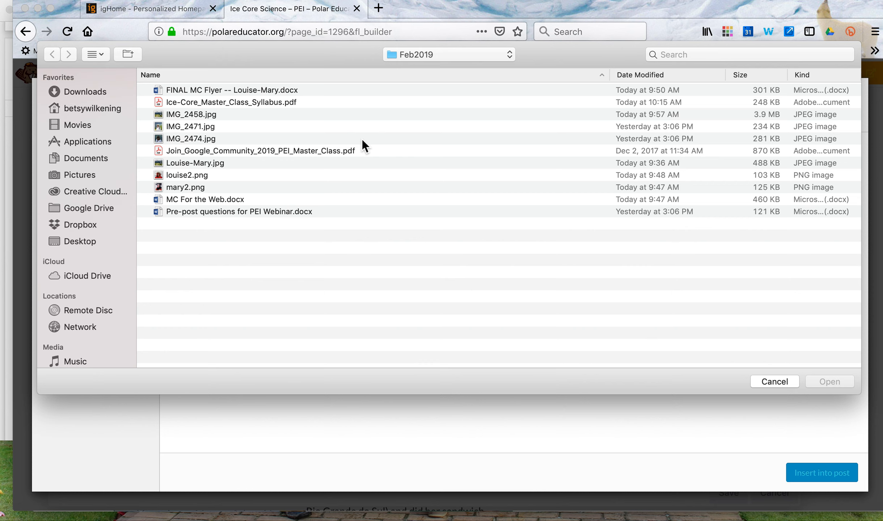
pyautogui.click(199, 129)
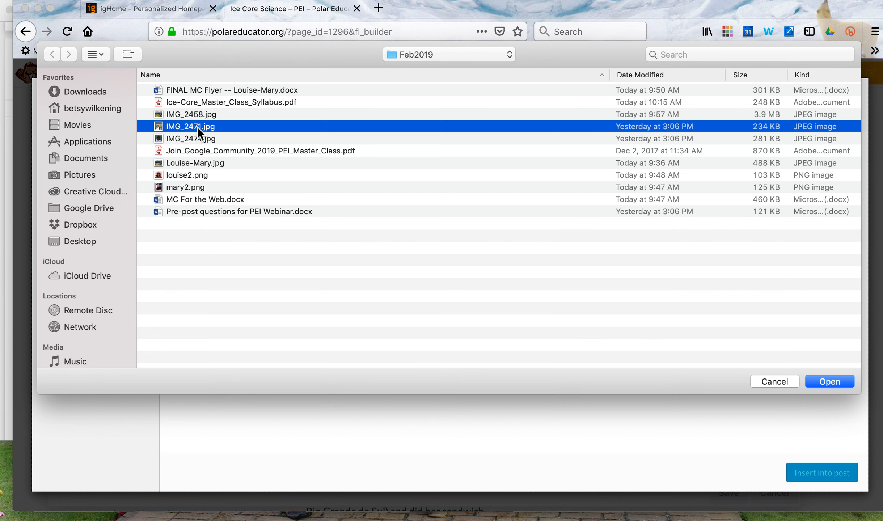
pyautogui.click(834, 382)
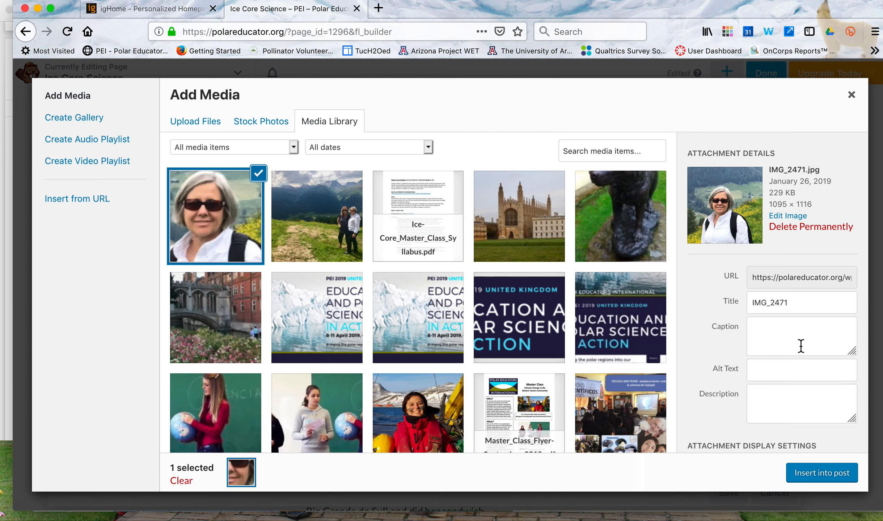
# Set the display size of the IMG_2471 photo to Thumbnail – 150 × 150.
pyautogui.scroll(-5, 800, 345)
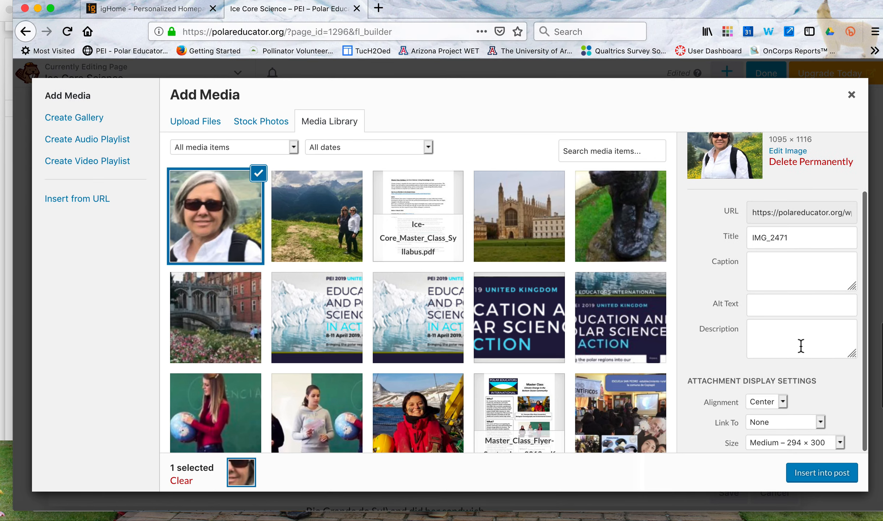
pyautogui.click(840, 443)
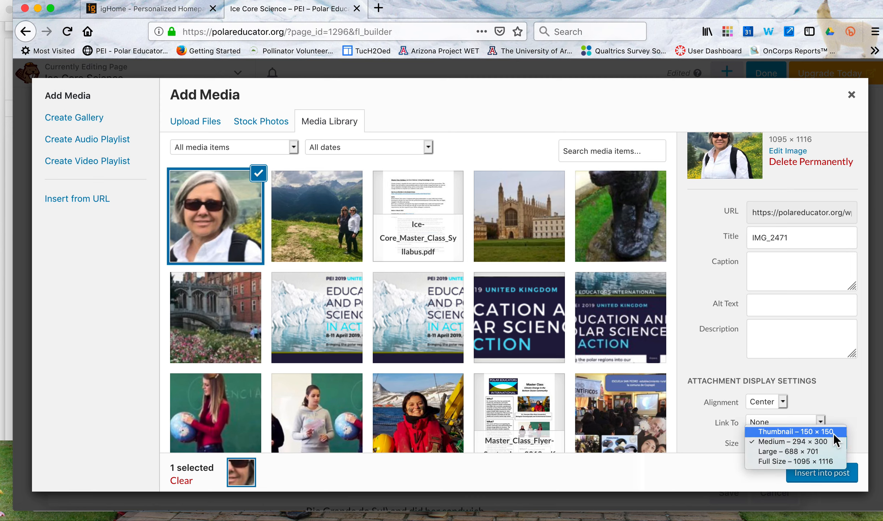
pyautogui.click(833, 432)
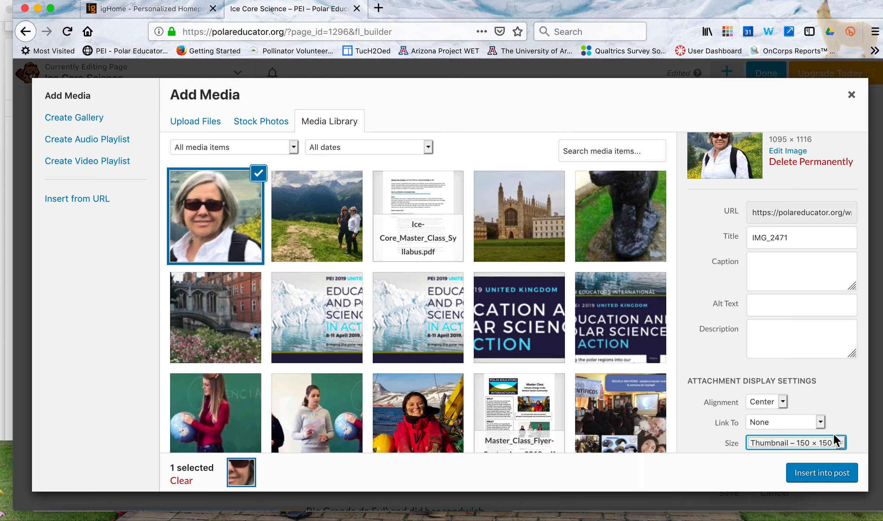
# Insert the IMG_2471 photo into the researcher profile and delete the old researcher's name and credentials after "Researcher:" in the heading.
pyautogui.click(827, 474)
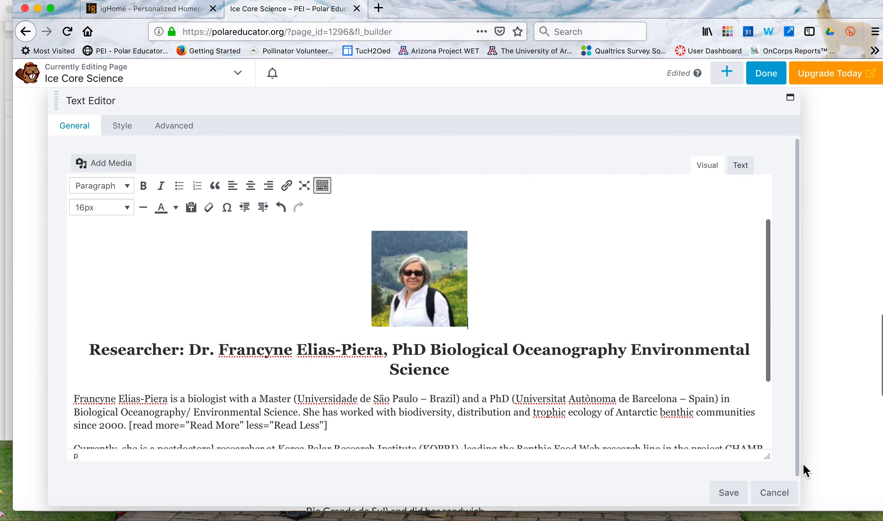
pyautogui.scroll(-3, 511, 272)
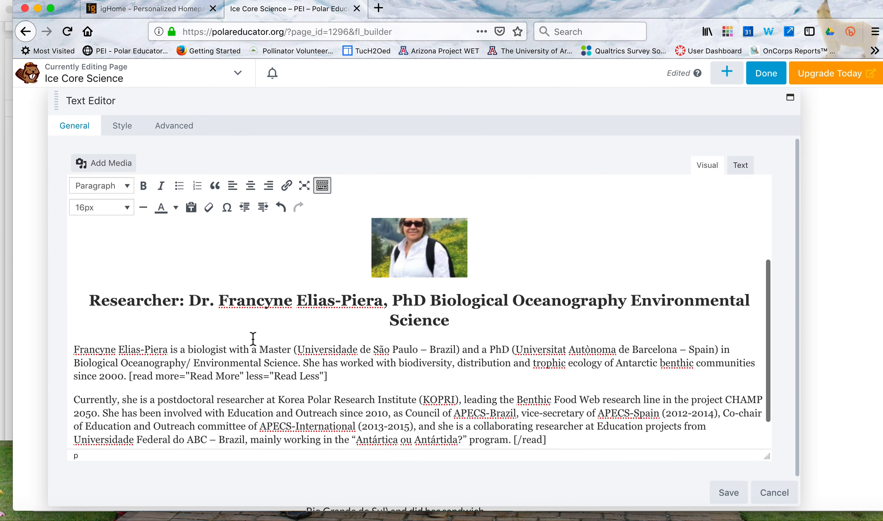
pyautogui.click(200, 300)
pyautogui.moveTo(200, 299); pyautogui.dragTo(474, 319)
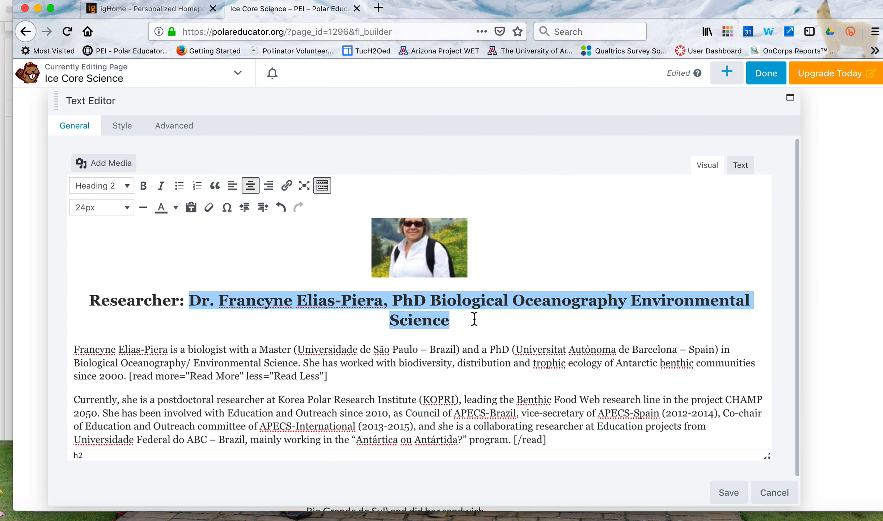
pyautogui.press('BackSpace')
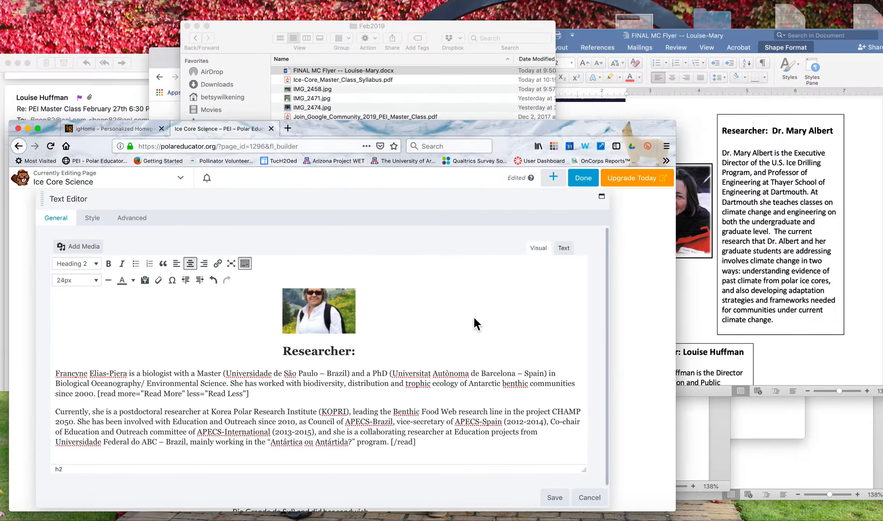
# Switch to the MC For the Web Word document and copy the two job-title lines below the new researcher's name.
pyautogui.hotkey('ctrl', 'Up')
pyautogui.click(554, 444)
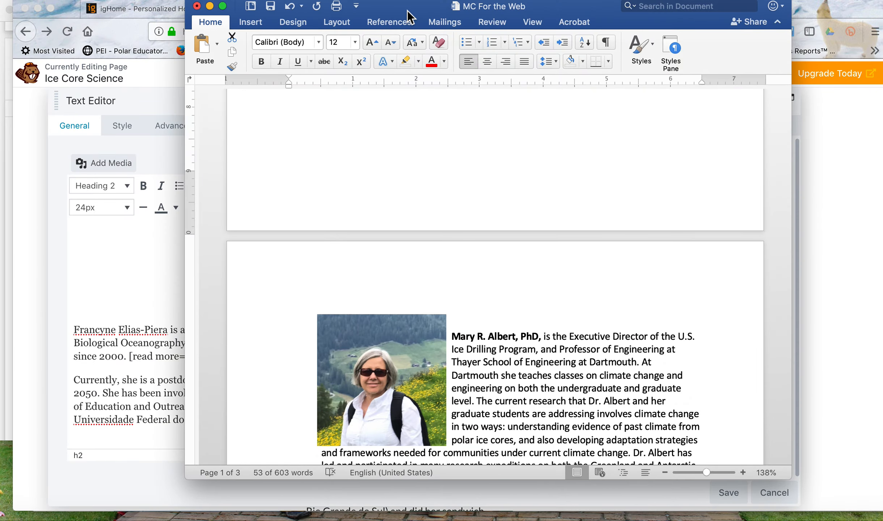
pyautogui.moveTo(406, 14); pyautogui.dragTo(479, 13)
pyautogui.scroll(10, 675, 324)
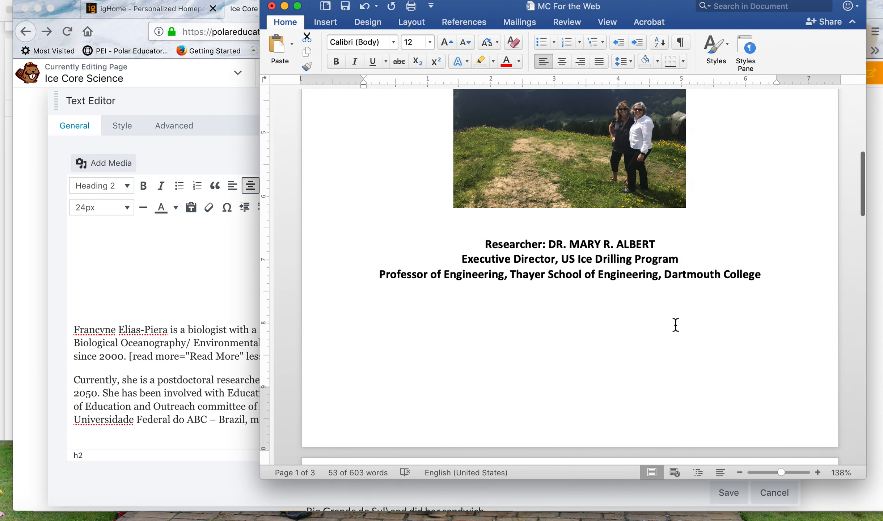
pyautogui.scroll(-1, 675, 324)
pyautogui.scroll(-3, 675, 324)
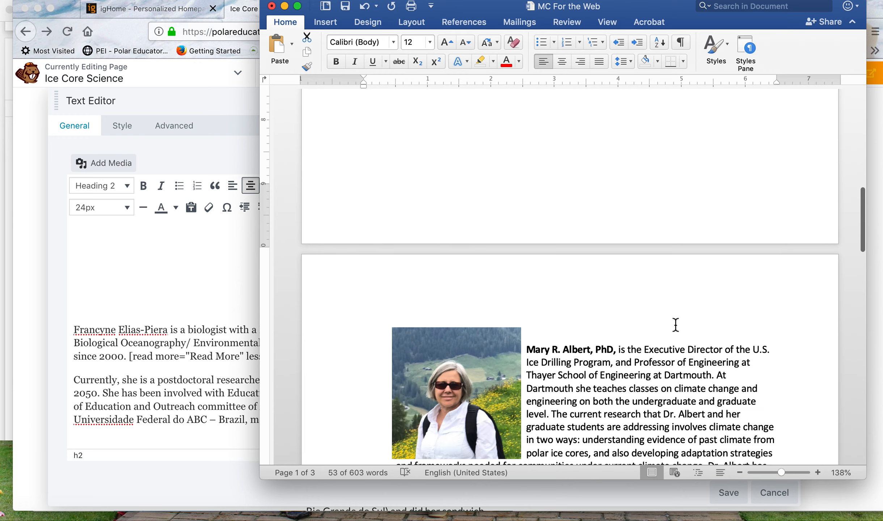
pyautogui.scroll(6, 674, 323)
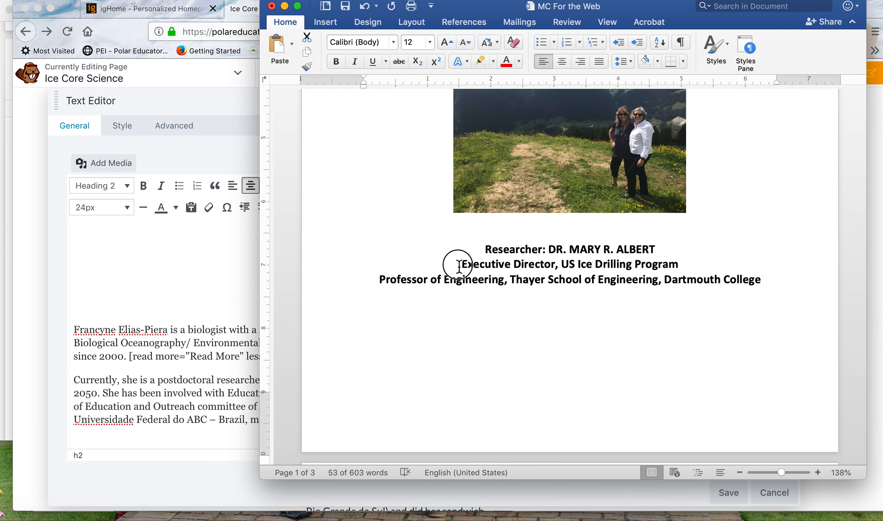
pyautogui.moveTo(459, 267); pyautogui.dragTo(796, 281)
pyautogui.press('super+c')
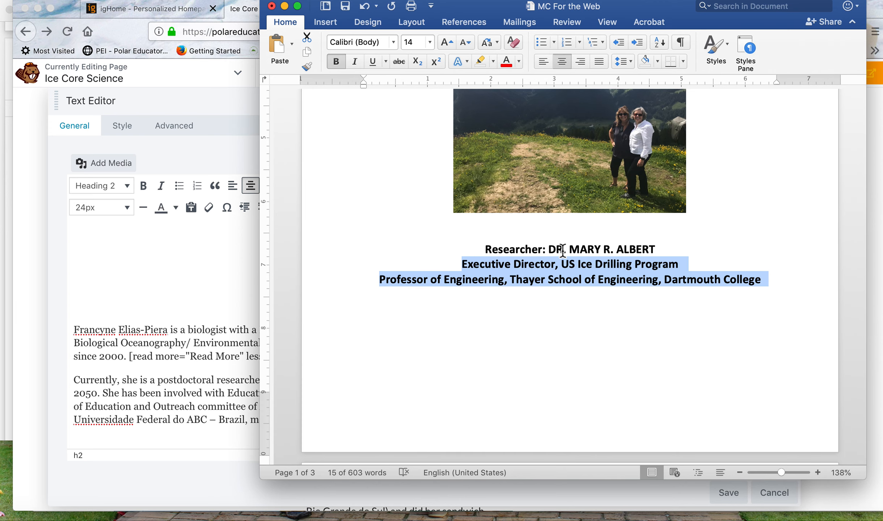
# Return to the web page's text editor in Firefox and enter the new researcher's title and name after "Researcher:" in the heading.
pyautogui.click(201, 270)
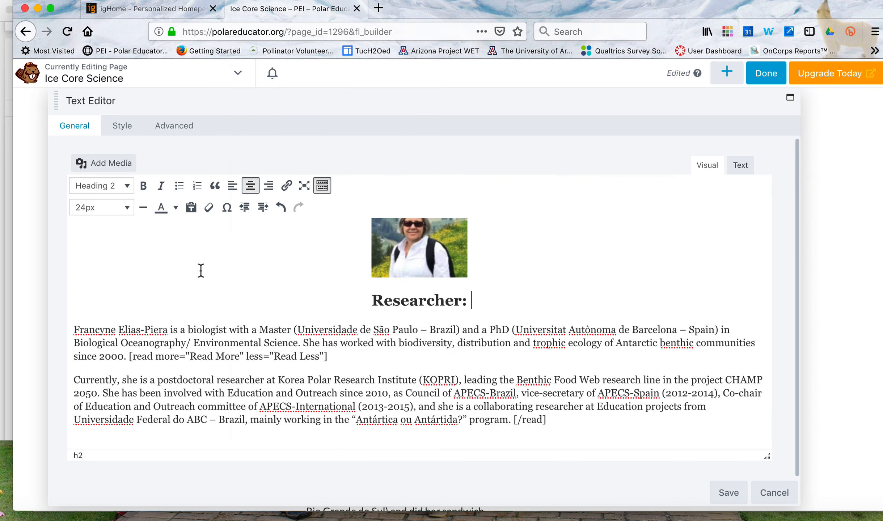
pyautogui.write('D')
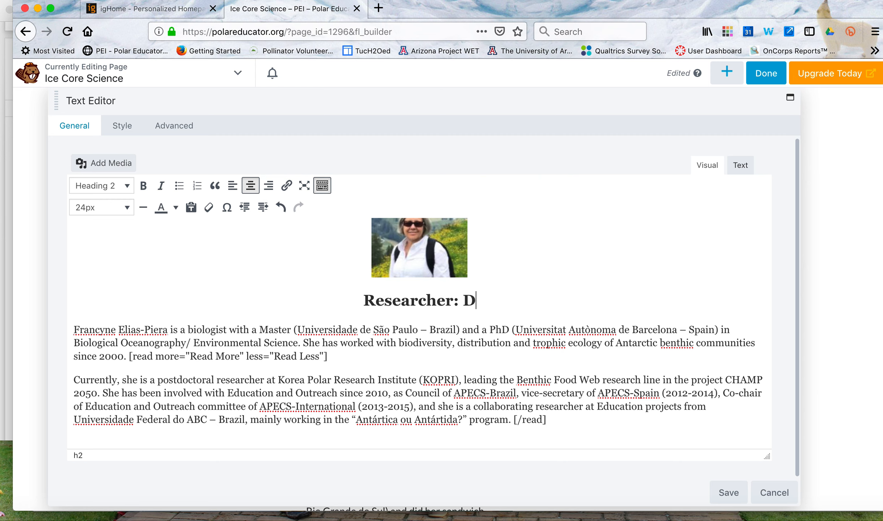
pyautogui.write('r. Mary')
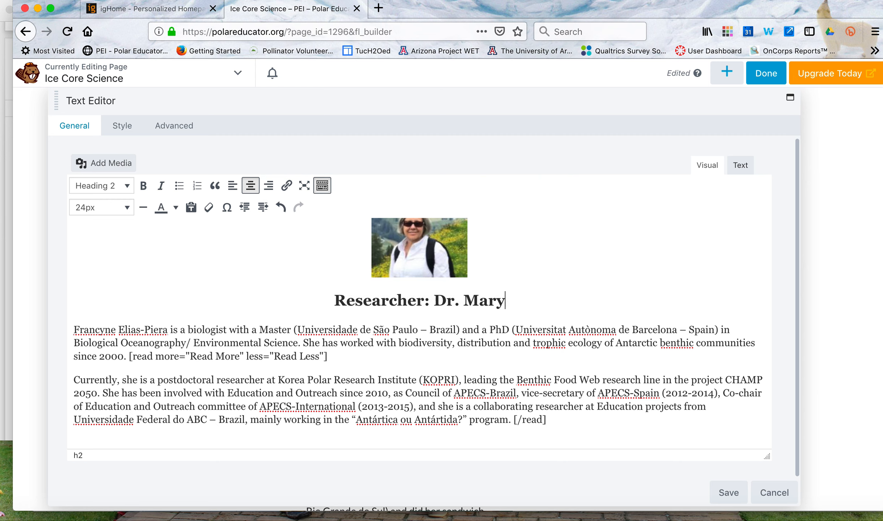
pyautogui.write(' Able')
pyautogui.press('BackSpace')
pyautogui.press('BackSpace')
pyautogui.press('BackSpace')
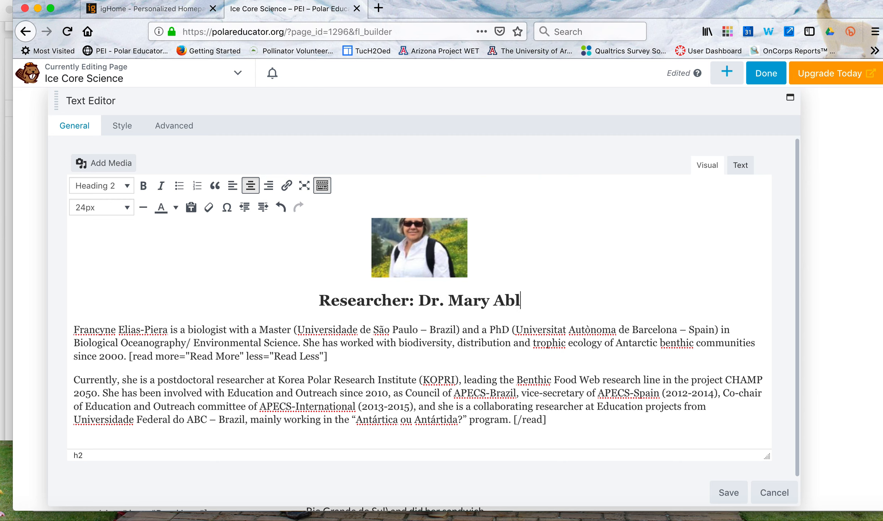
pyautogui.write('lbert')
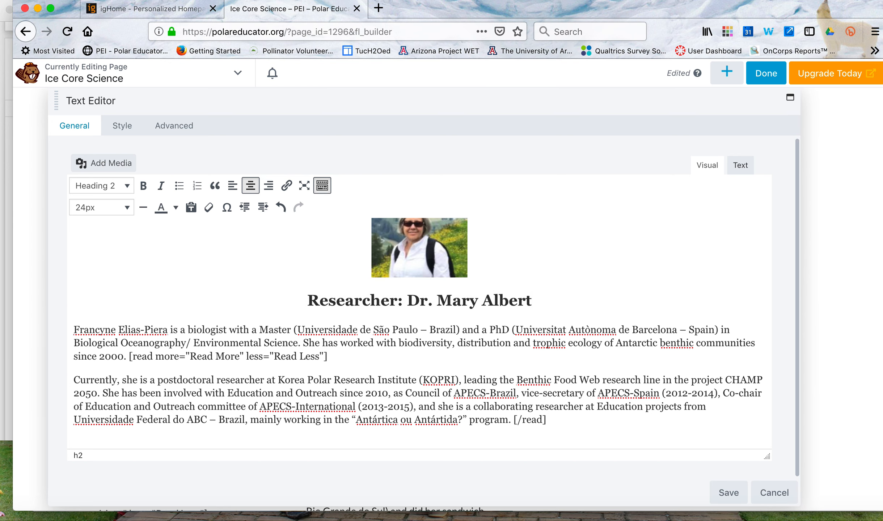
# Paste the copied US Ice Drilling Program and Dartmouth College title lines below the researcher's name and merge them into the Heading 2 line.
pyautogui.press('Return')
pyautogui.press('super+v')
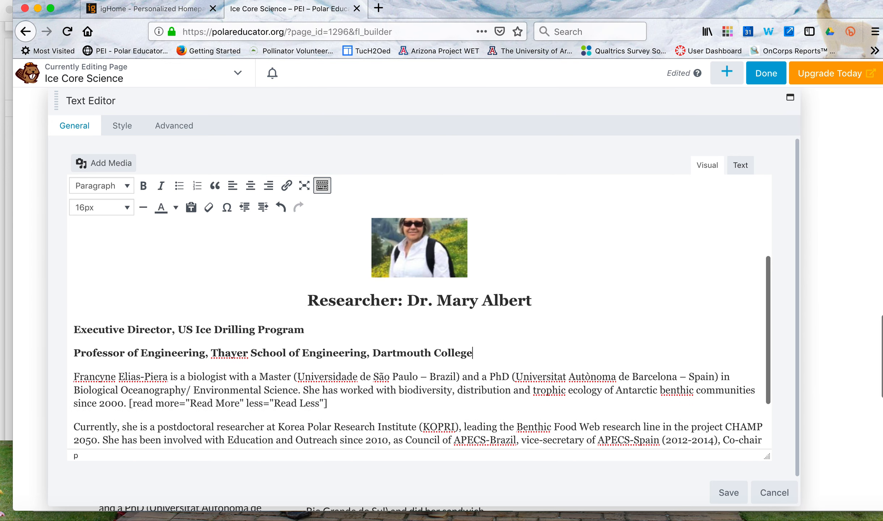
pyautogui.click(71, 330)
pyautogui.press('BackSpace')
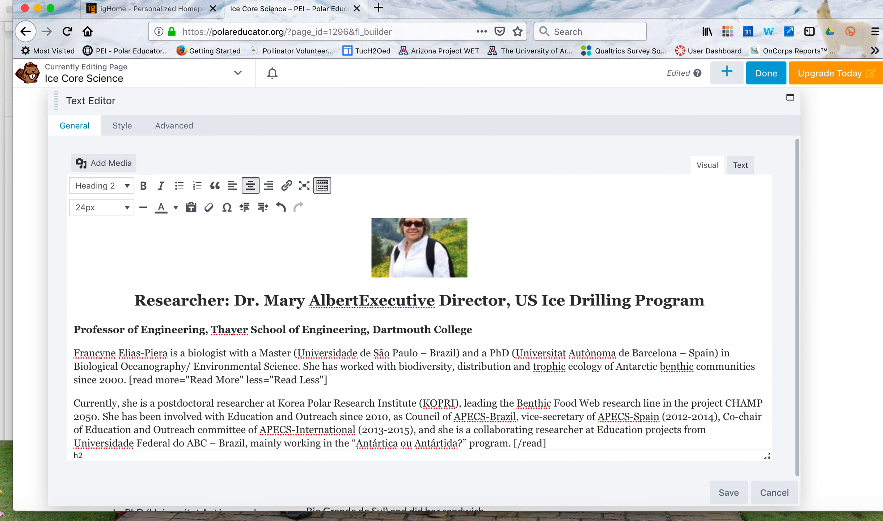
pyautogui.click(72, 330)
pyautogui.press('BackSpace')
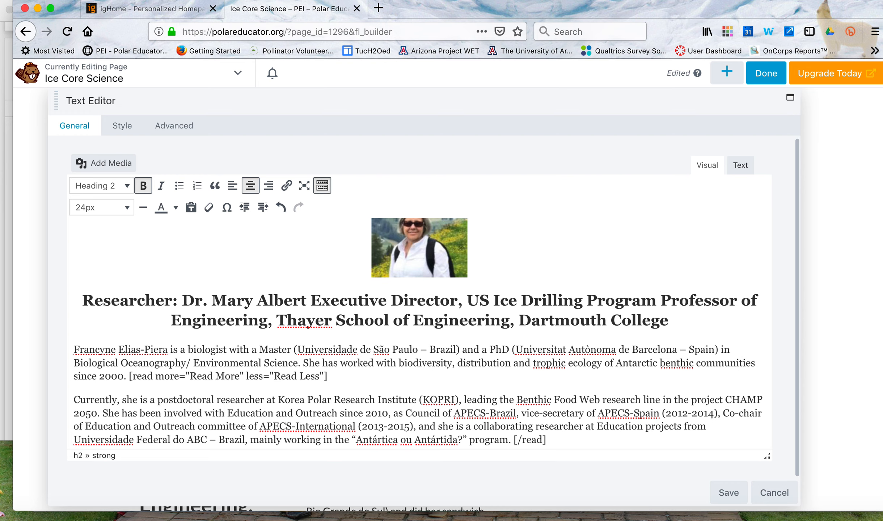
# Copy the new researcher's full biography from the MC For the Web Word document and return to the text editor in Firefox.
pyautogui.scroll(-1, 160, 340)
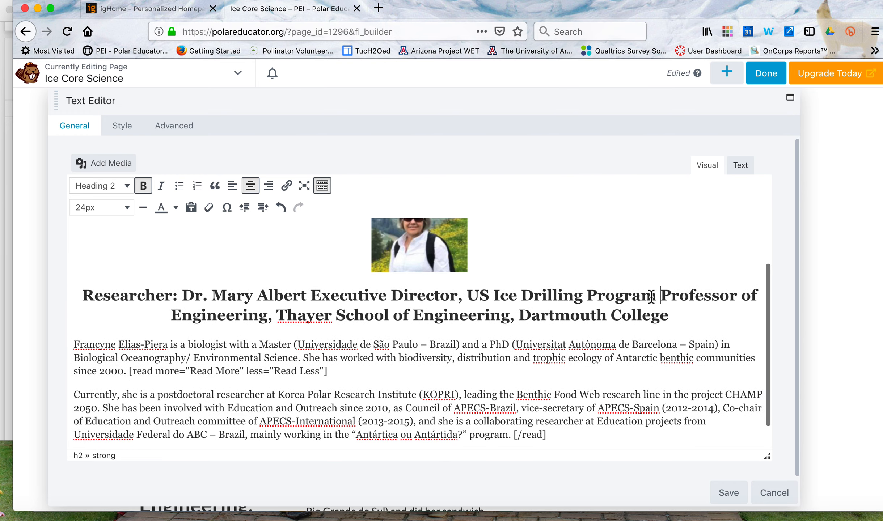
pyautogui.hotkey('ctrl', 'Up')
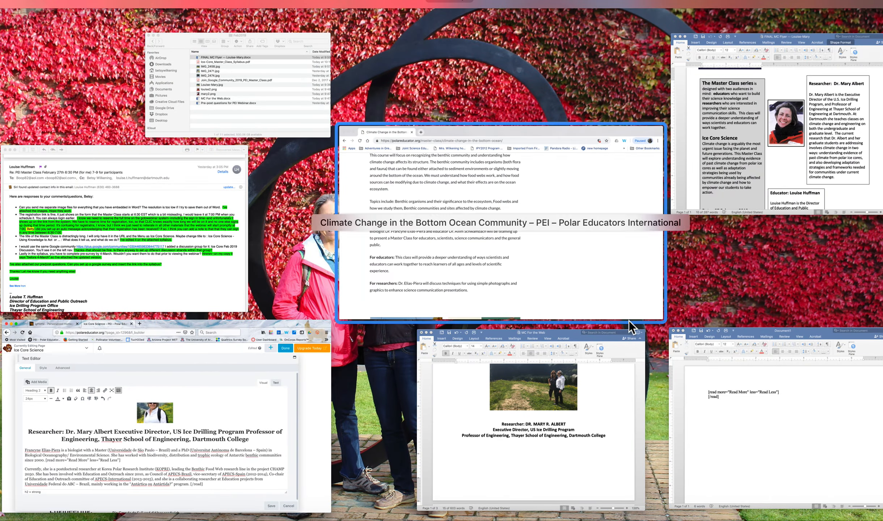
pyautogui.click(607, 357)
pyautogui.scroll(-10, 585, 328)
pyautogui.scroll(-1, 584, 327)
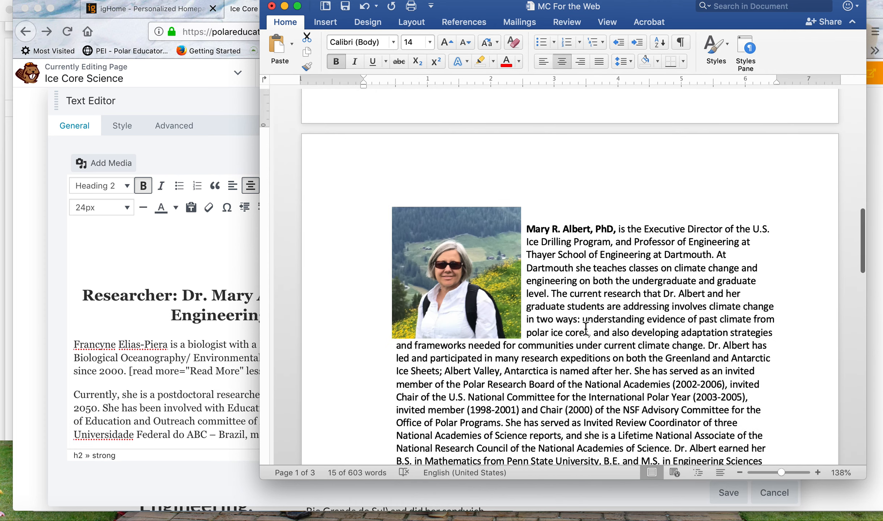
pyautogui.scroll(-1, 585, 329)
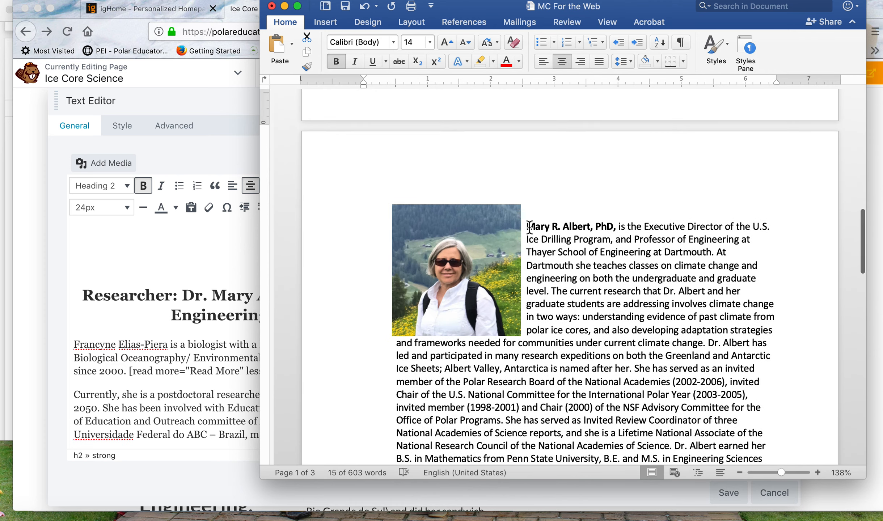
pyautogui.moveTo(528, 227); pyautogui.dragTo(607, 341)
pyautogui.press('super+c')
pyautogui.click(219, 384)
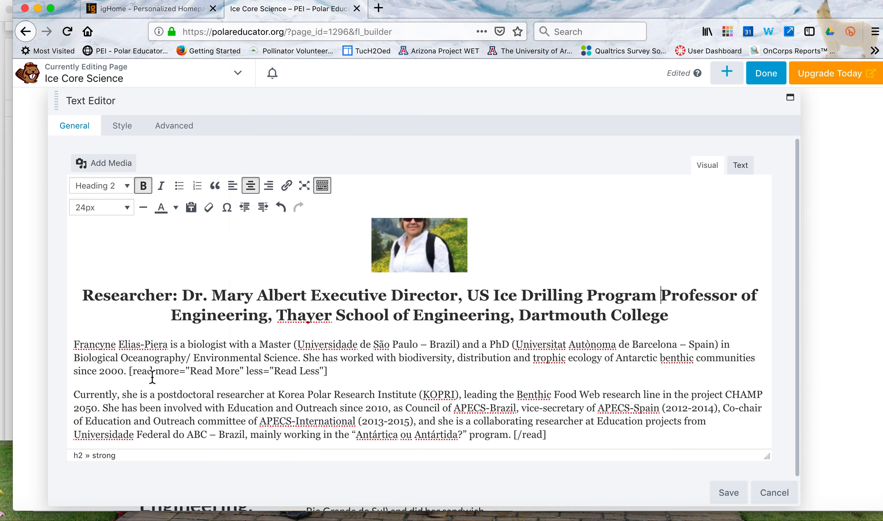
# Replace the old researcher's introductory paragraph before the [read more] tag with the copied biography.
pyautogui.click(130, 371)
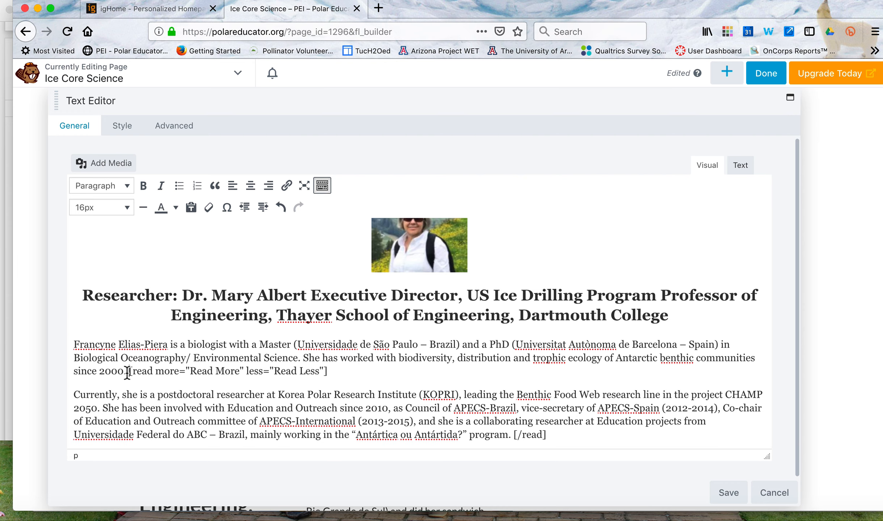
pyautogui.moveTo(127, 371); pyautogui.dragTo(72, 349)
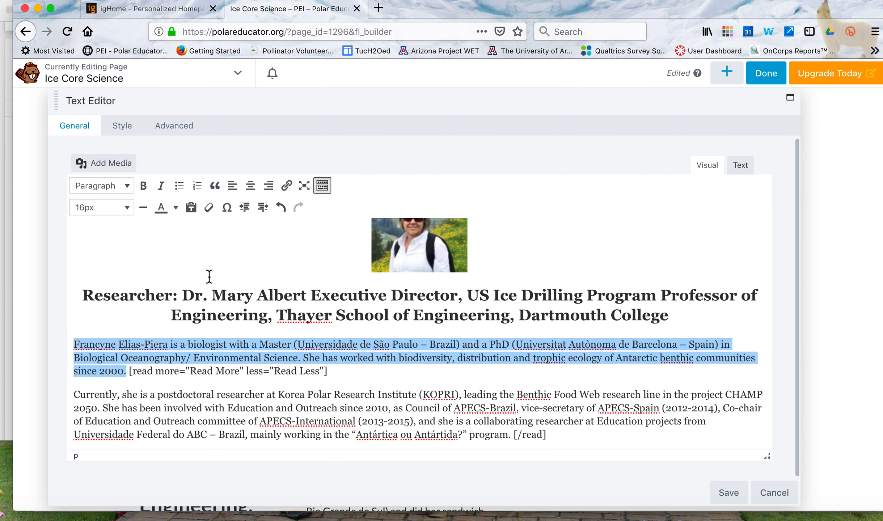
pyautogui.press('BackSpace')
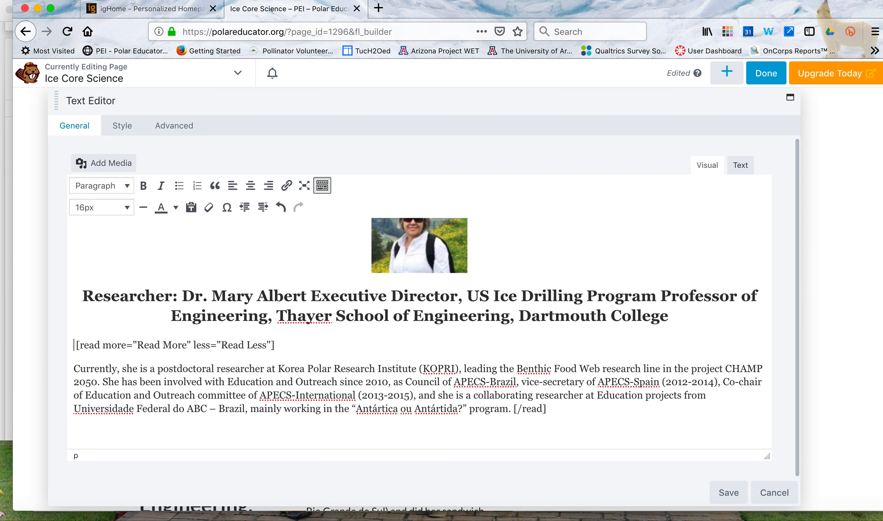
pyautogui.press('super+v')
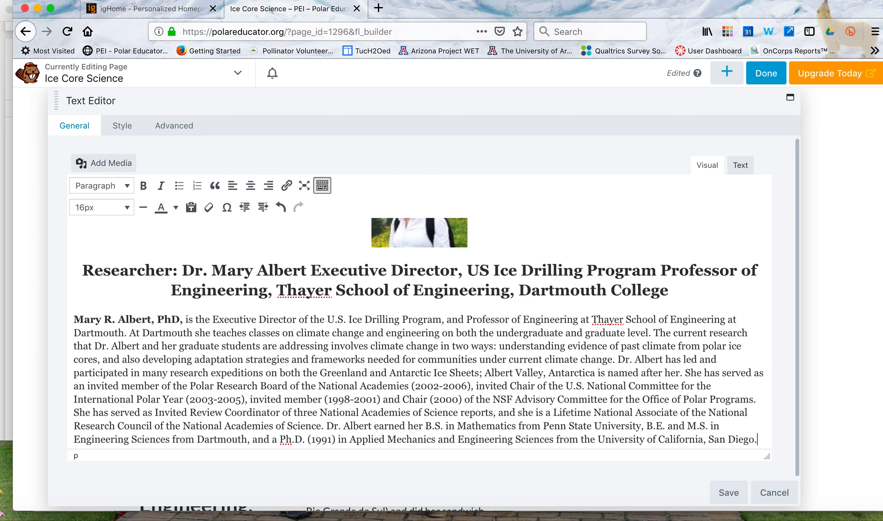
# Delete the old researcher's paragraph starting "Currently, she is a postdoctoral researcher", keeping the [/read] tag.
pyautogui.scroll(-5, 358, 353)
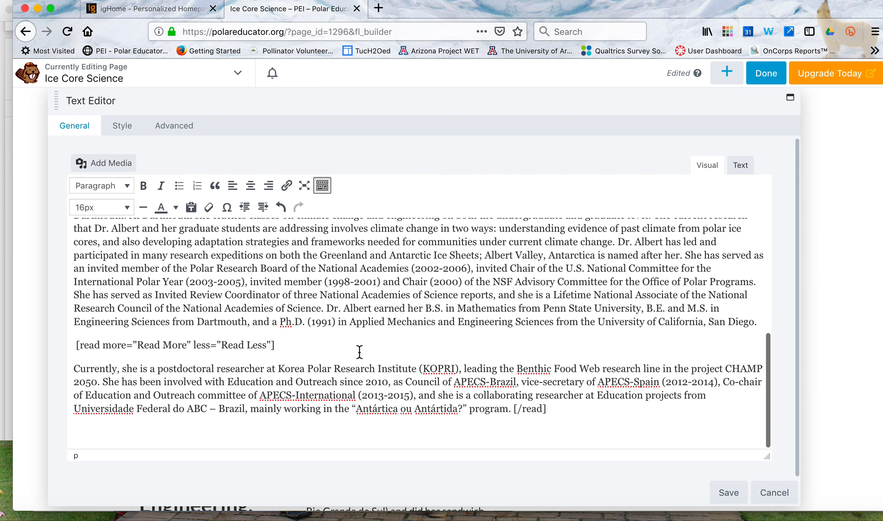
pyautogui.click(510, 410)
pyautogui.moveTo(510, 411); pyautogui.dragTo(74, 368)
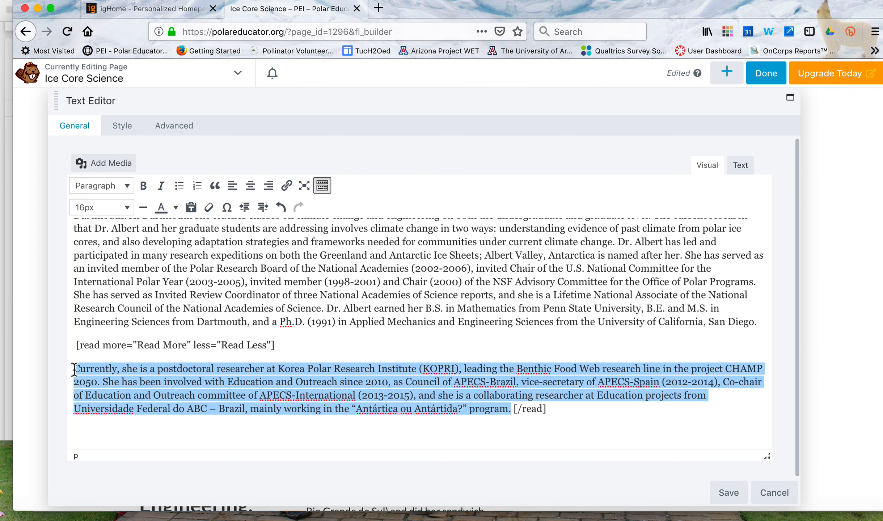
pyautogui.press('BackSpace')
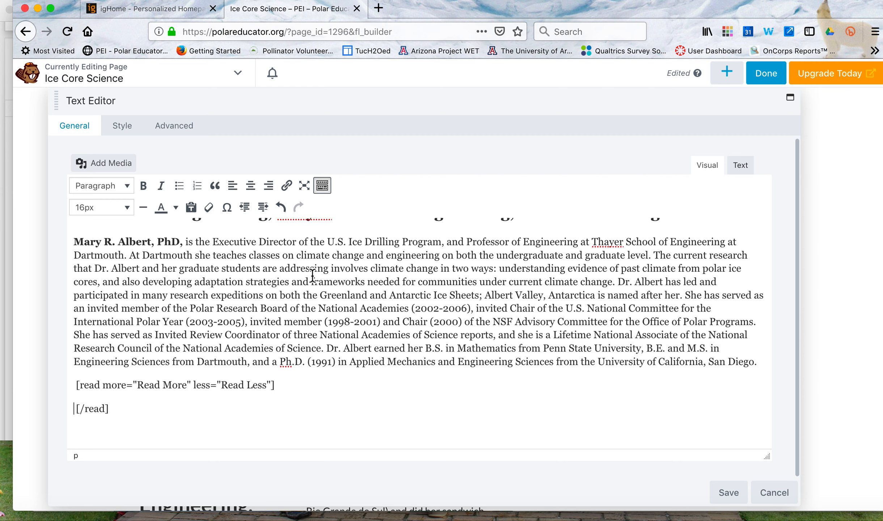
# Attach the [read more] tag to the biography text ending "under current climate change." and move the rest of the biography behind the tag.
pyautogui.click(619, 282)
pyautogui.moveTo(620, 282); pyautogui.dragTo(765, 367)
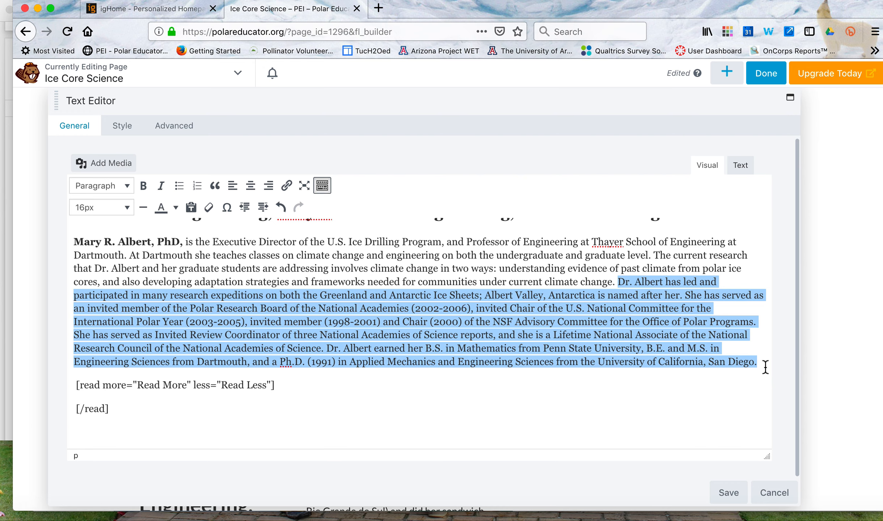
pyautogui.press('super+x')
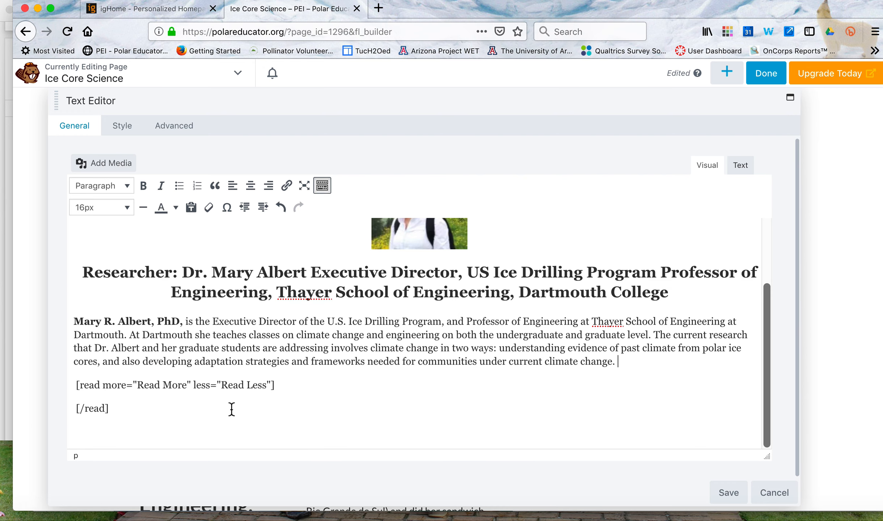
pyautogui.click(76, 387)
pyautogui.press('BackSpace')
pyautogui.press('BackSpace')
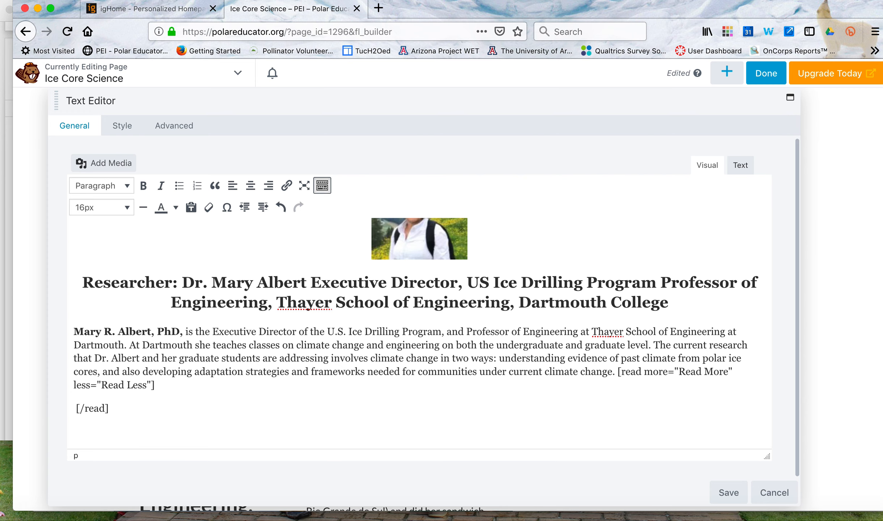
pyautogui.press('super+v')
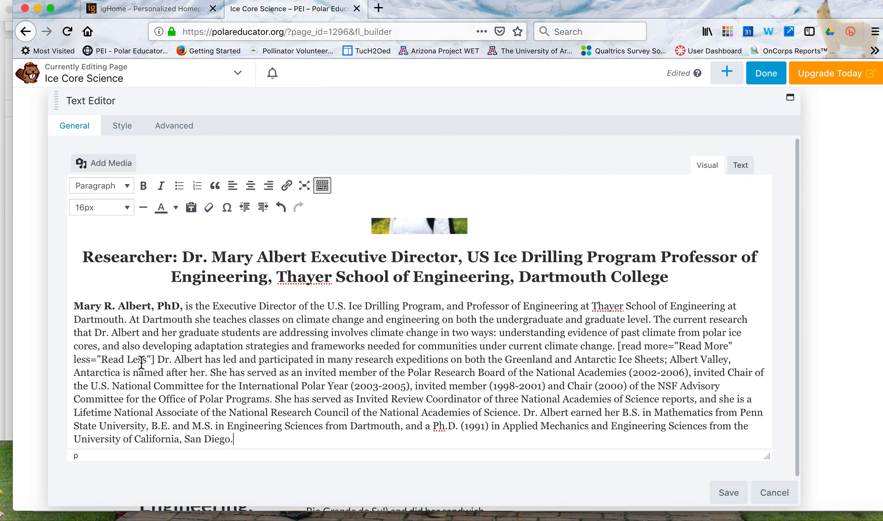
# Start a new paragraph after the [read more] tag for the biography text about research expeditions.
pyautogui.click(157, 359)
pyautogui.press('Return')
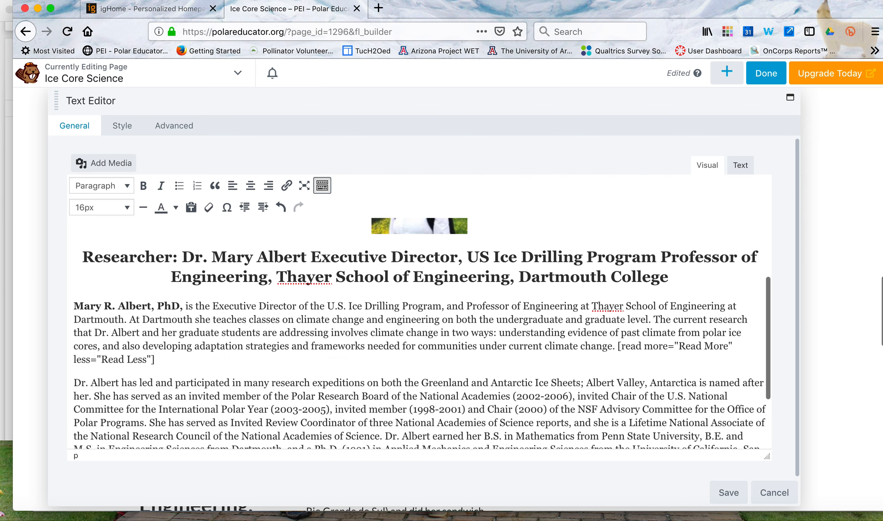
pyautogui.scroll(-3, 152, 359)
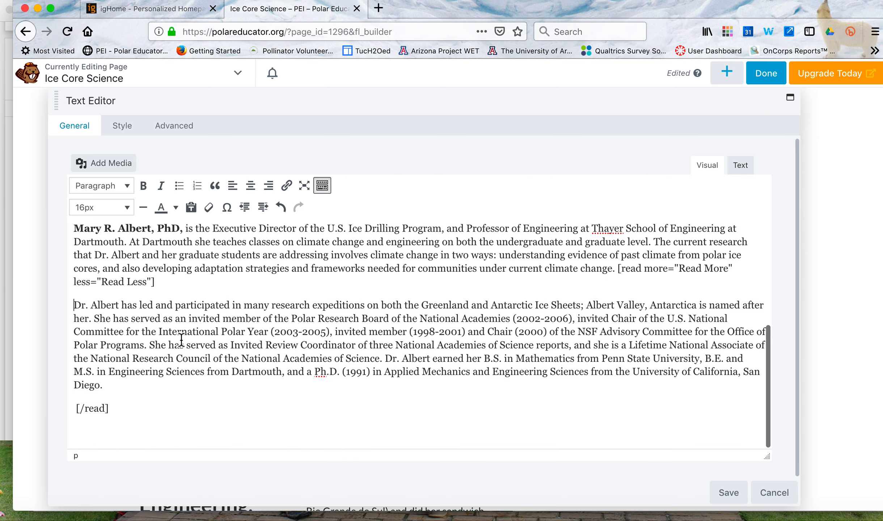
# Move the [/read] tag up to the end of the biography's last paragraph and save the researcher's text.
pyautogui.click(75, 409)
pyautogui.press('BackSpace')
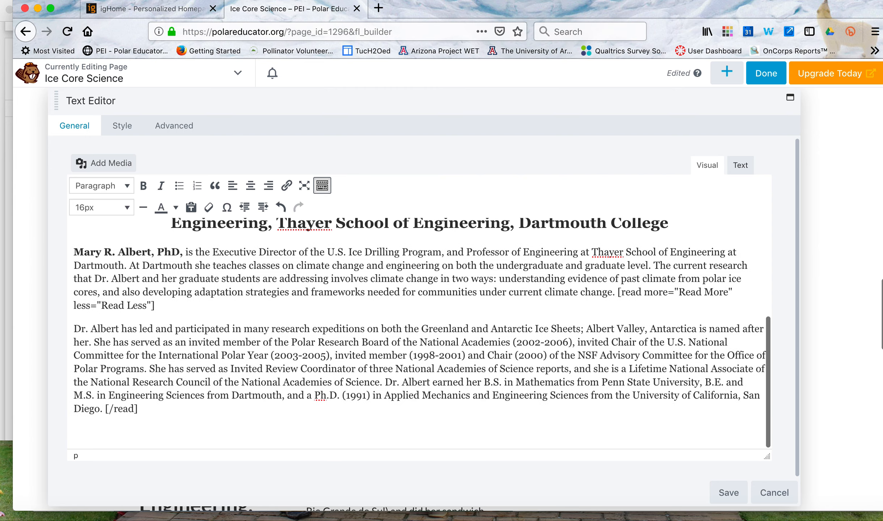
pyautogui.scroll(-1, 324, 364)
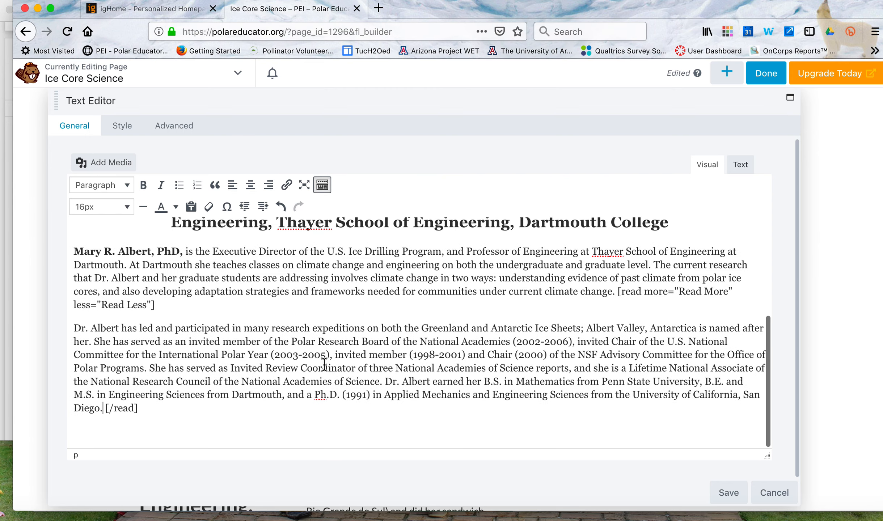
pyautogui.click(729, 492)
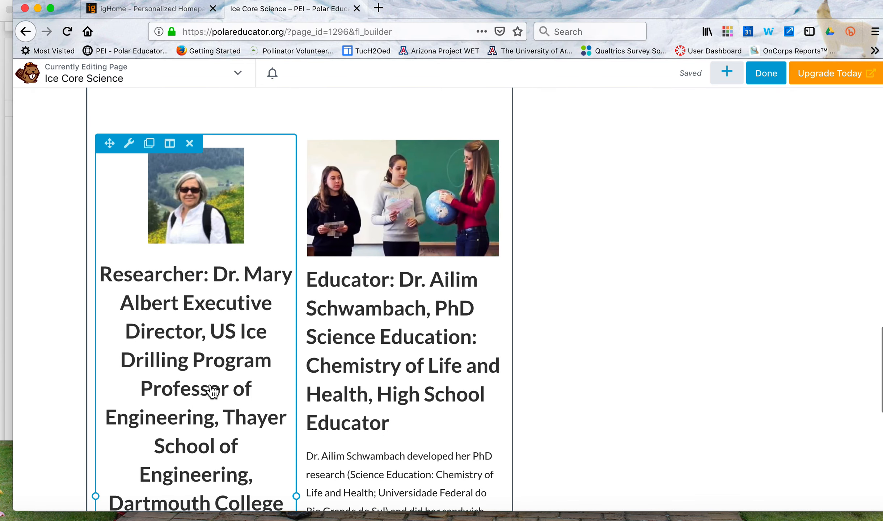
# Review the researcher's updated heading and biography on the page and try the Read More link.
pyautogui.scroll(-3, 212, 390)
pyautogui.scroll(-2, 213, 391)
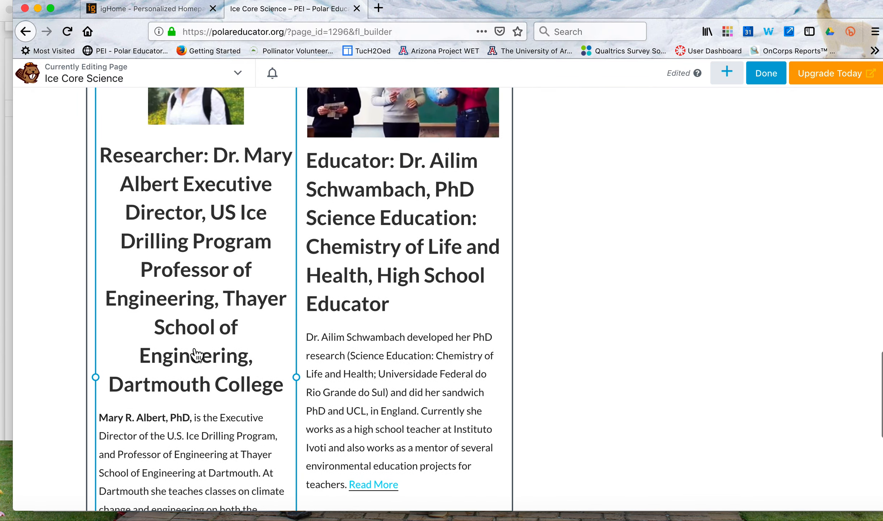
pyautogui.scroll(-5, 195, 354)
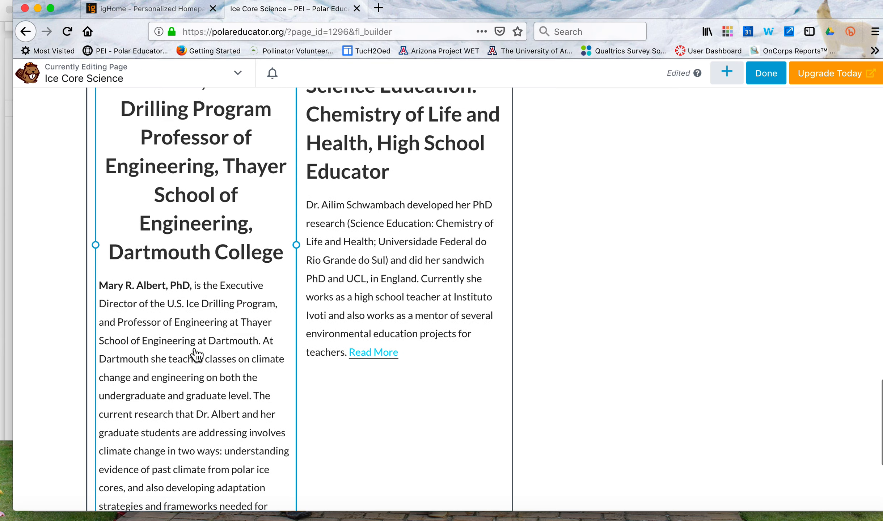
pyautogui.scroll(-3, 196, 354)
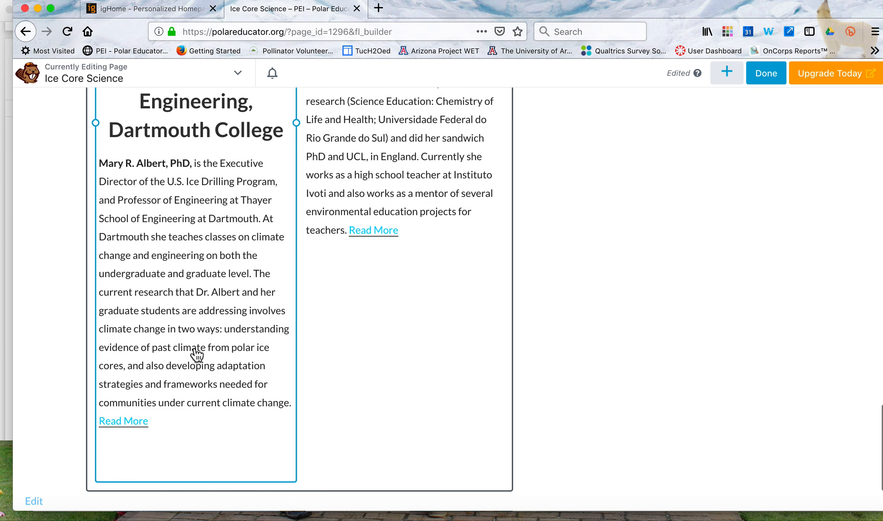
pyautogui.click(140, 431)
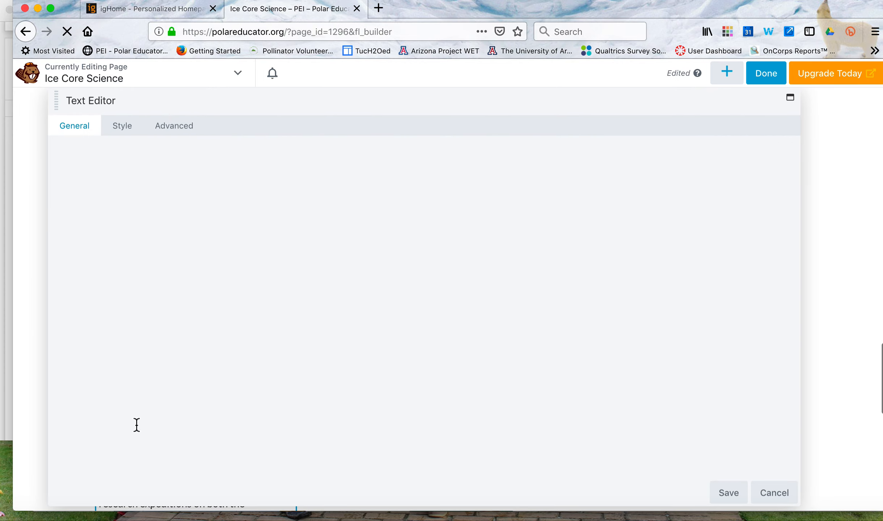
# Shorten the researcher heading by deleting everything after "Executive Director", including the comma, and save the text.
pyautogui.scroll(-3, 279, 346)
pyautogui.scroll(-5, 279, 346)
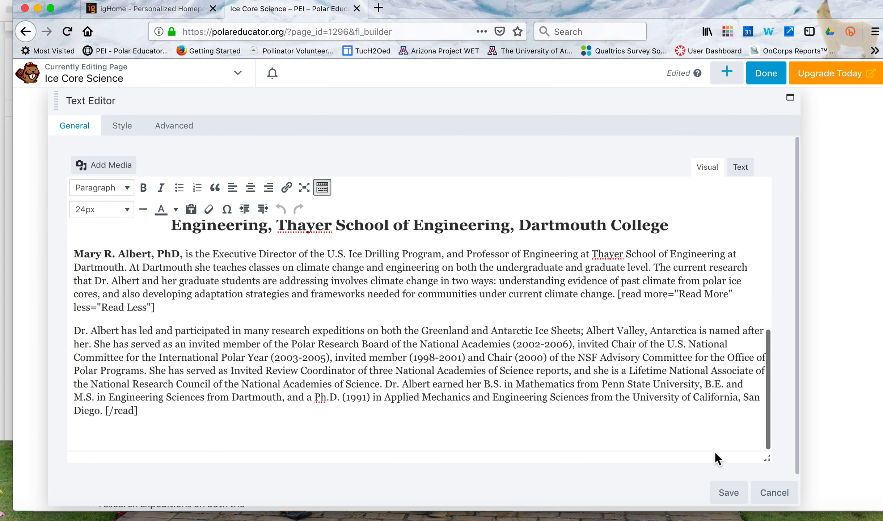
pyautogui.scroll(5, 527, 345)
pyautogui.scroll(2, 526, 346)
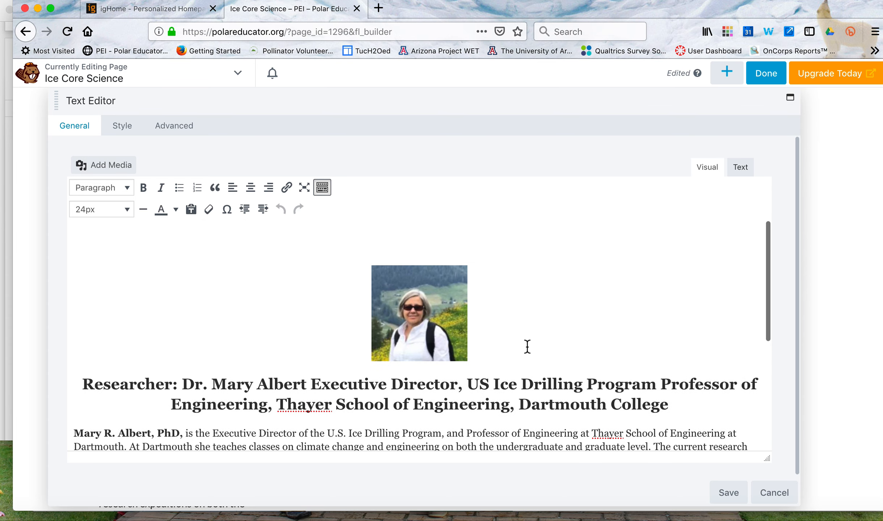
pyautogui.scroll(-1, 527, 346)
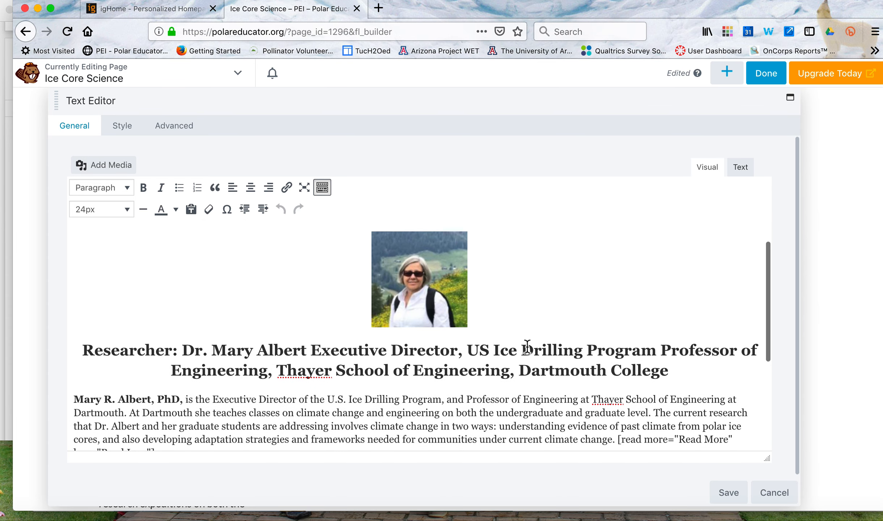
pyautogui.click(469, 350)
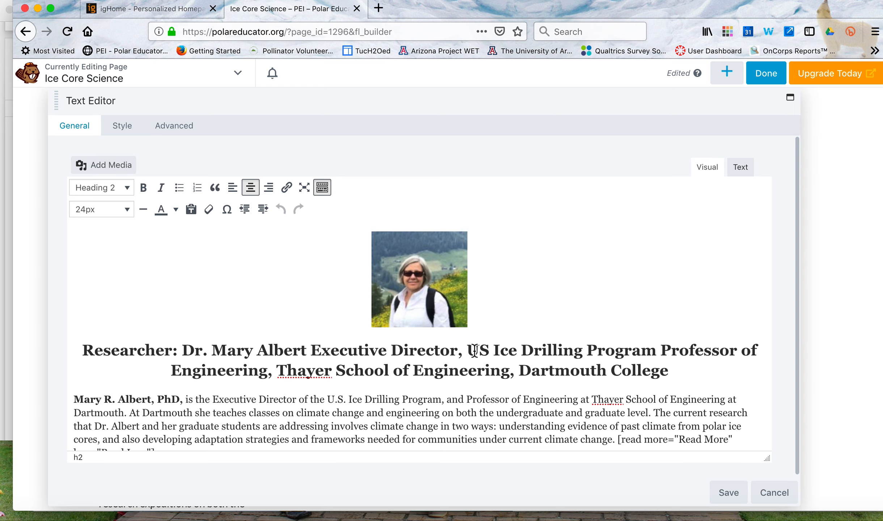
pyautogui.moveTo(467, 349); pyautogui.dragTo(650, 387)
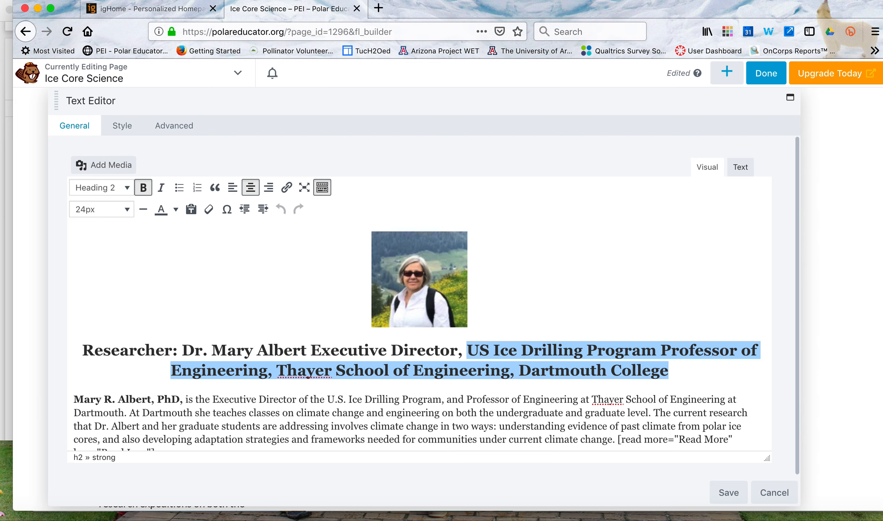
pyautogui.press('BackSpace')
pyautogui.press('BackSpace')
pyautogui.press('BackSpace')
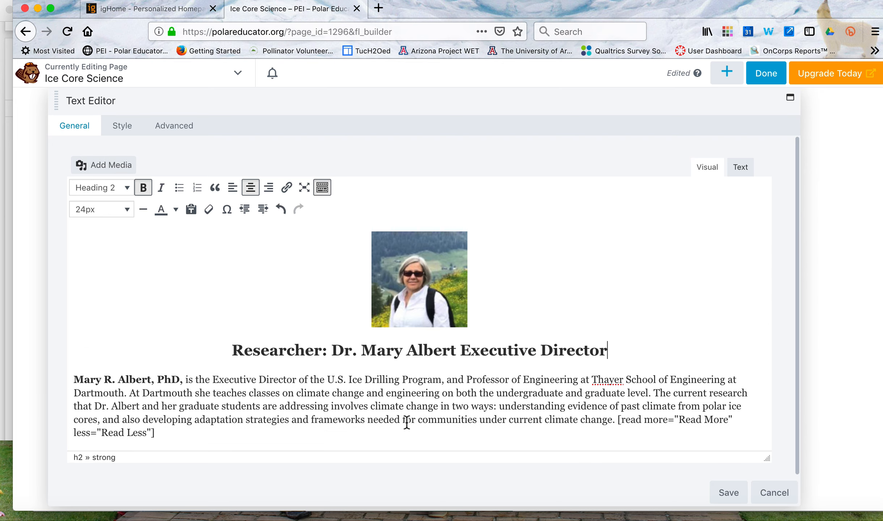
pyautogui.click(728, 493)
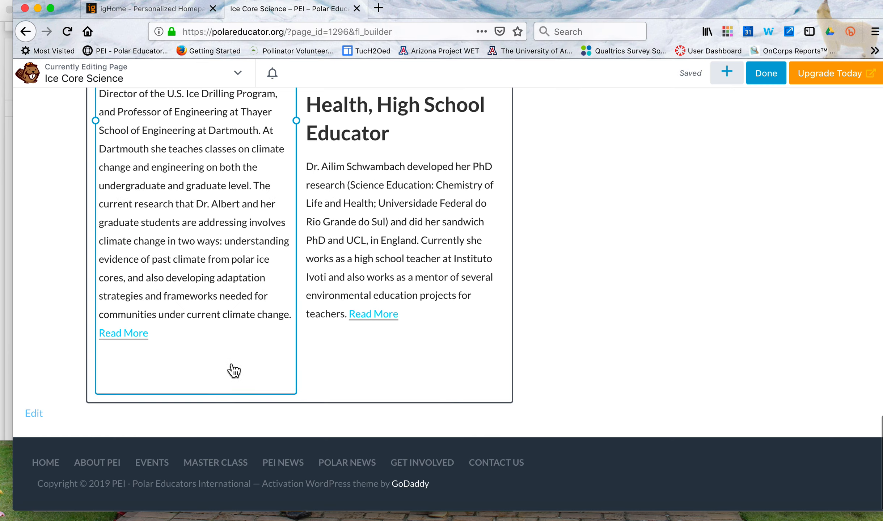
# Open the educator's text block for editing and delete the old classroom photo above the heading.
pyautogui.scroll(10, 234, 370)
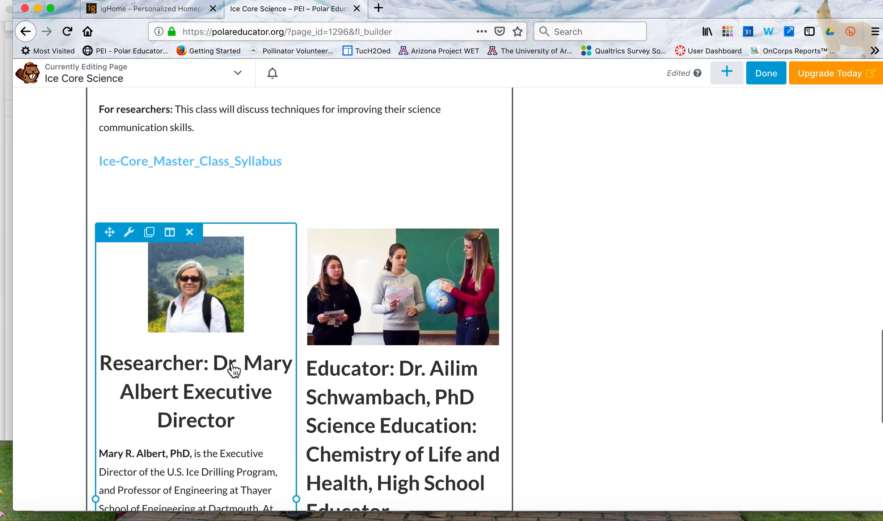
pyautogui.scroll(-2, 233, 370)
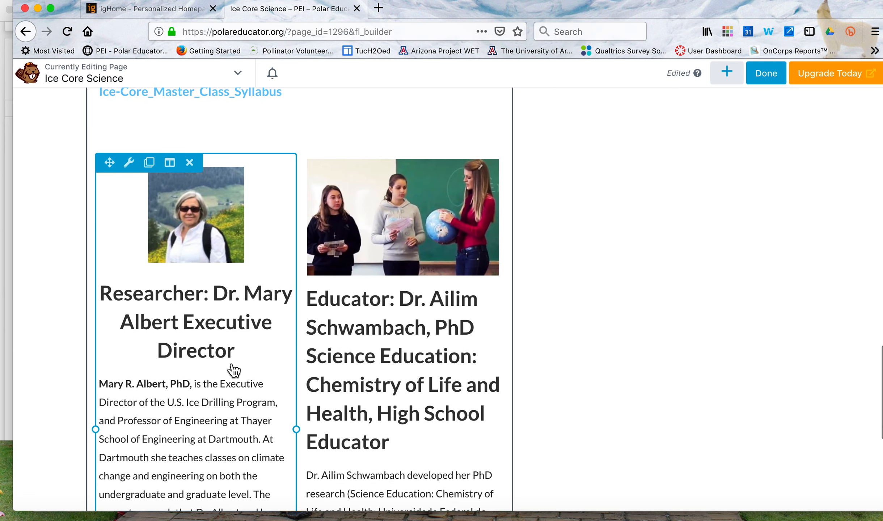
pyautogui.scroll(-1, 234, 370)
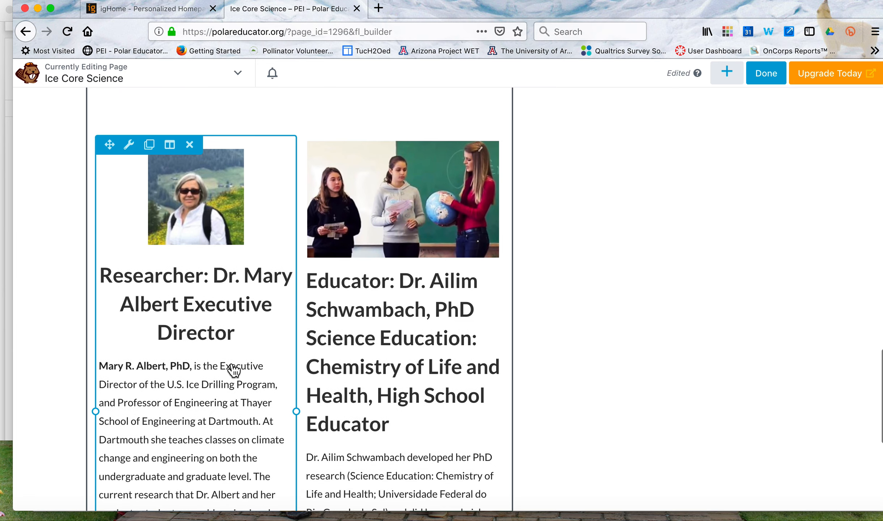
pyautogui.scroll(1, 234, 370)
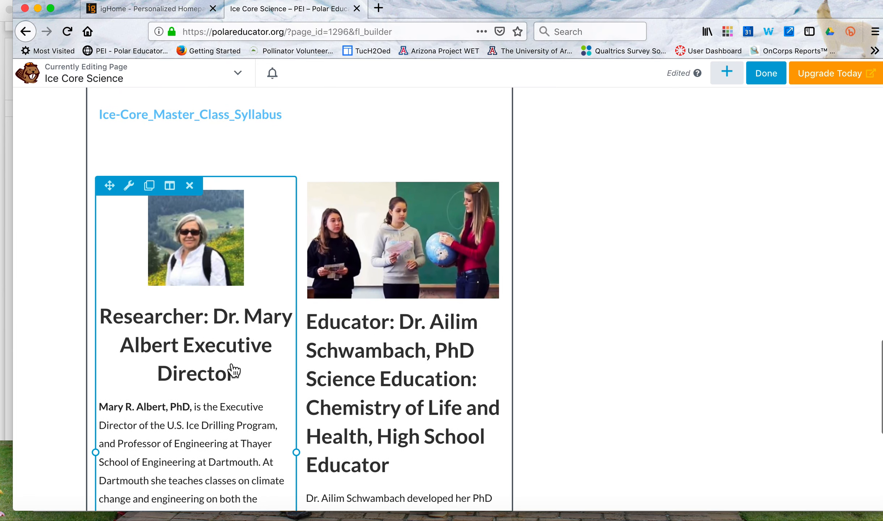
pyautogui.click(416, 277)
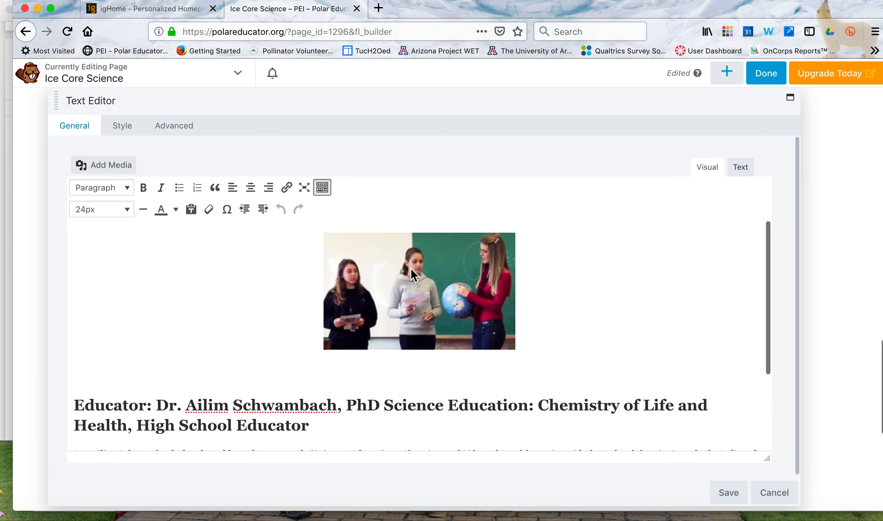
pyautogui.click(401, 286)
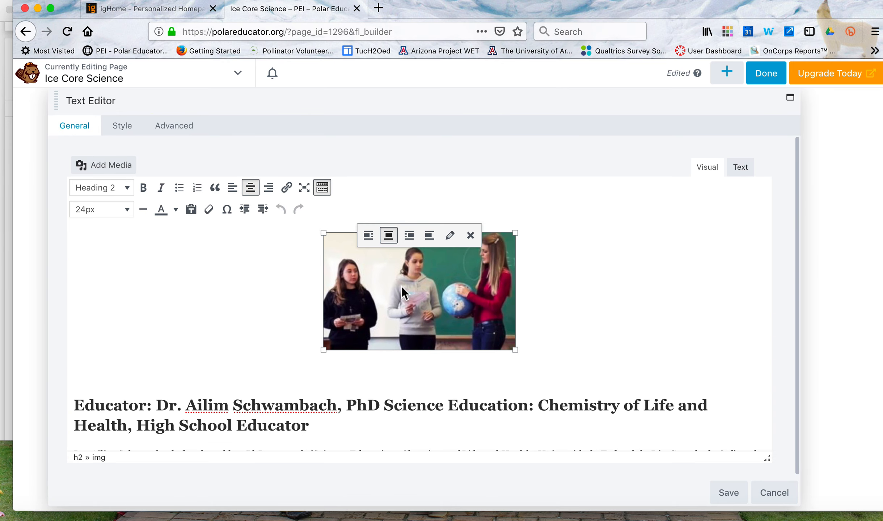
pyautogui.press('Delete')
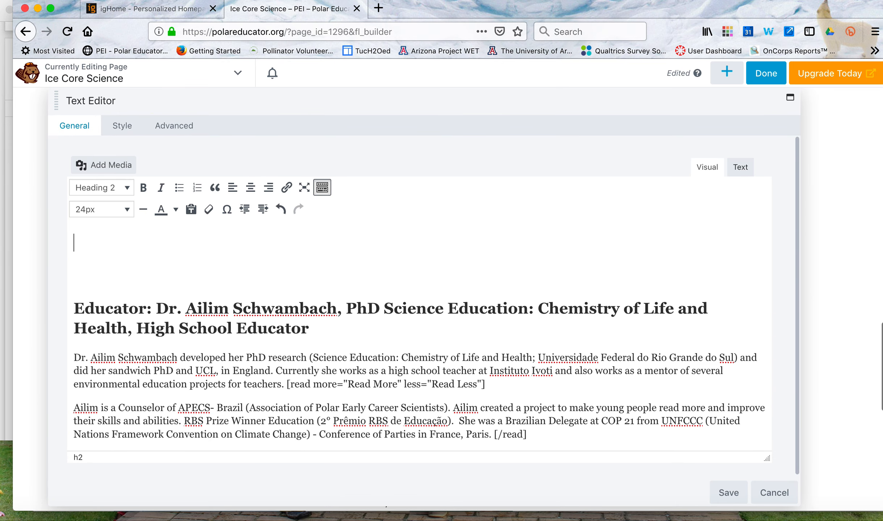
# Try IMG_2474.jpg as the educator's photo by uploading and inserting it, and remove it from the text block.
pyautogui.click(121, 174)
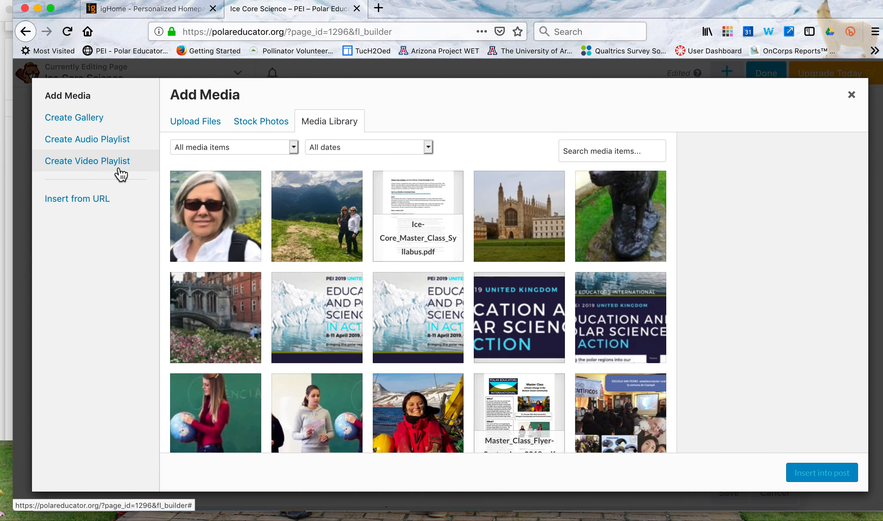
pyautogui.click(188, 126)
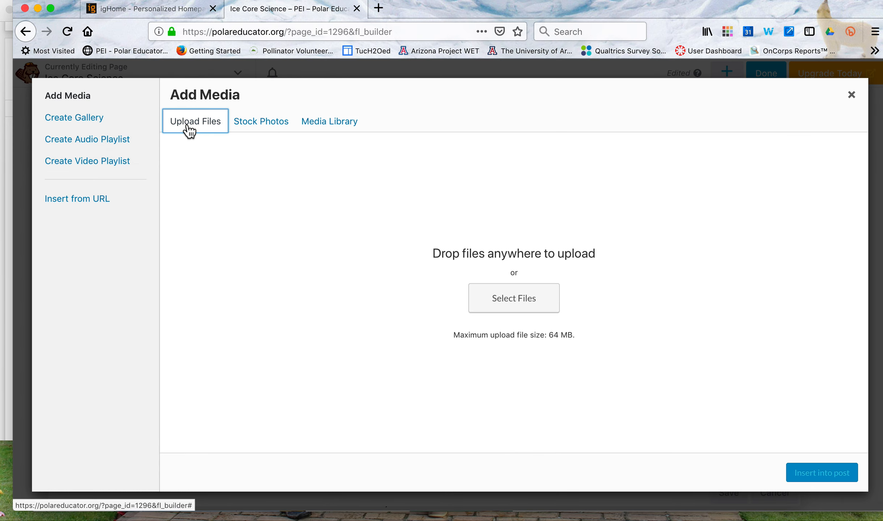
pyautogui.click(499, 302)
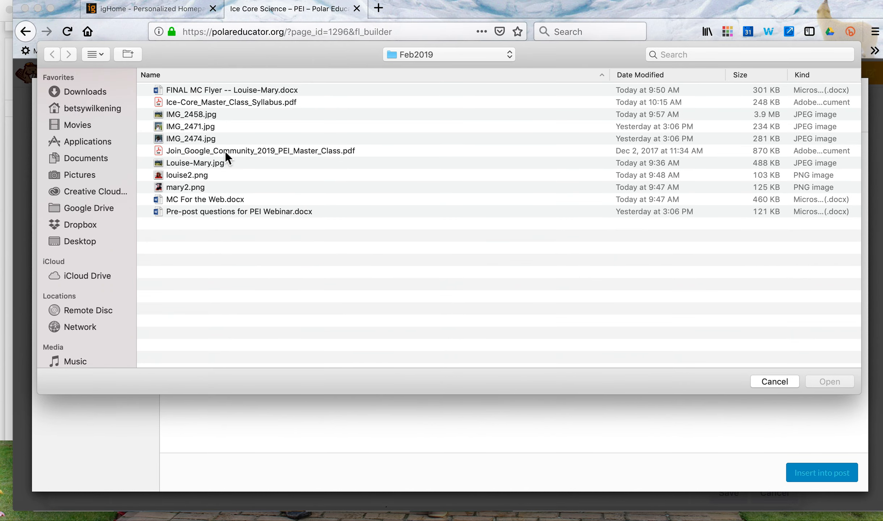
pyautogui.click(196, 138)
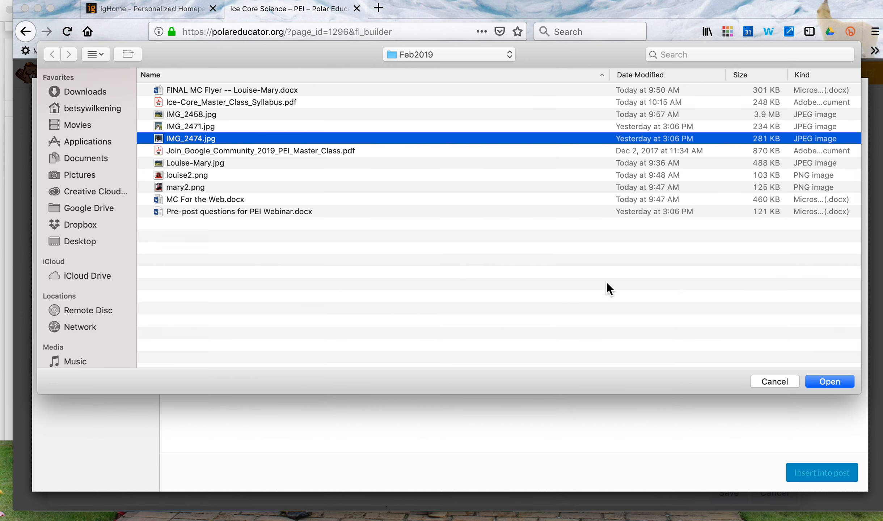
pyautogui.click(829, 382)
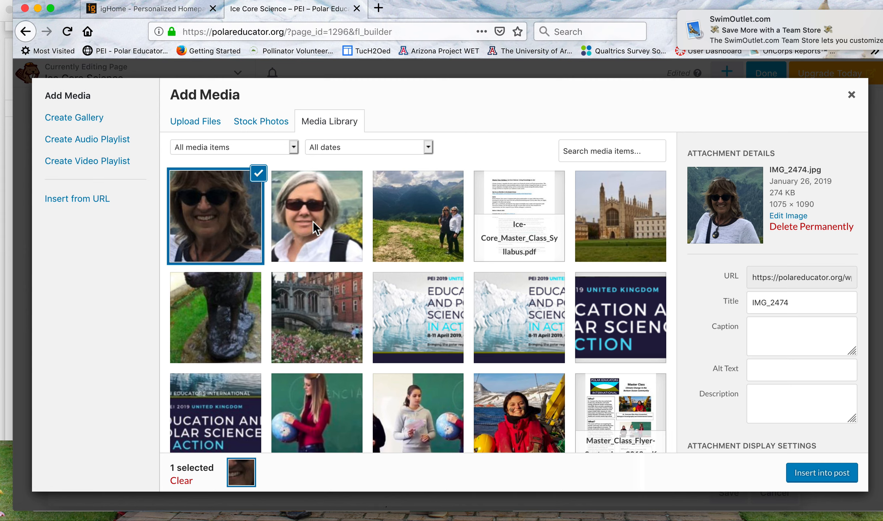
pyautogui.scroll(-3, 756, 306)
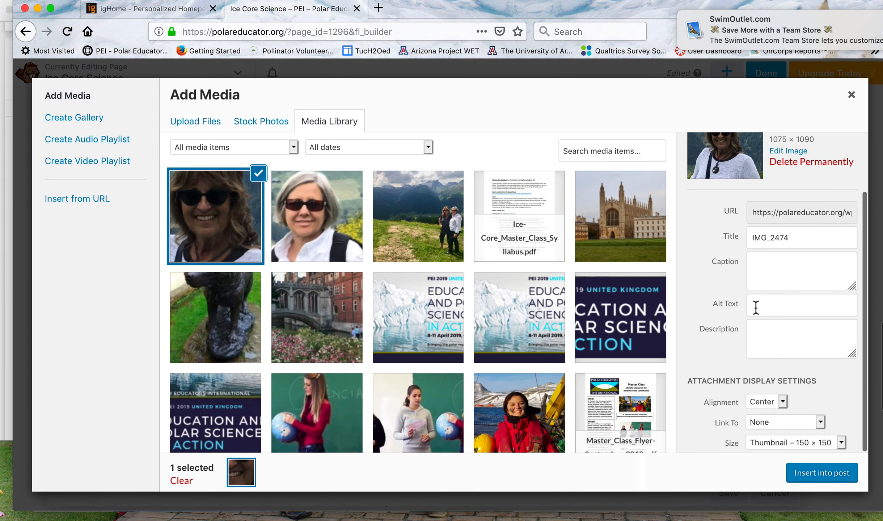
pyautogui.click(824, 472)
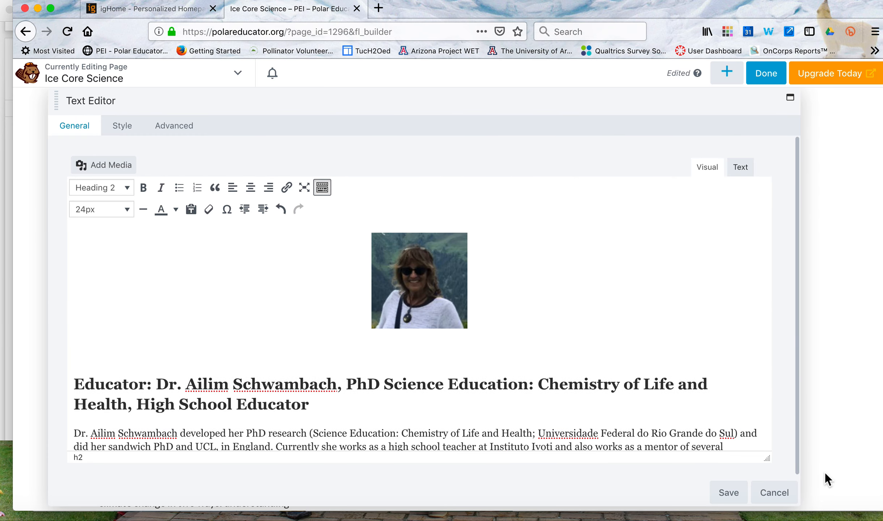
pyautogui.click(430, 307)
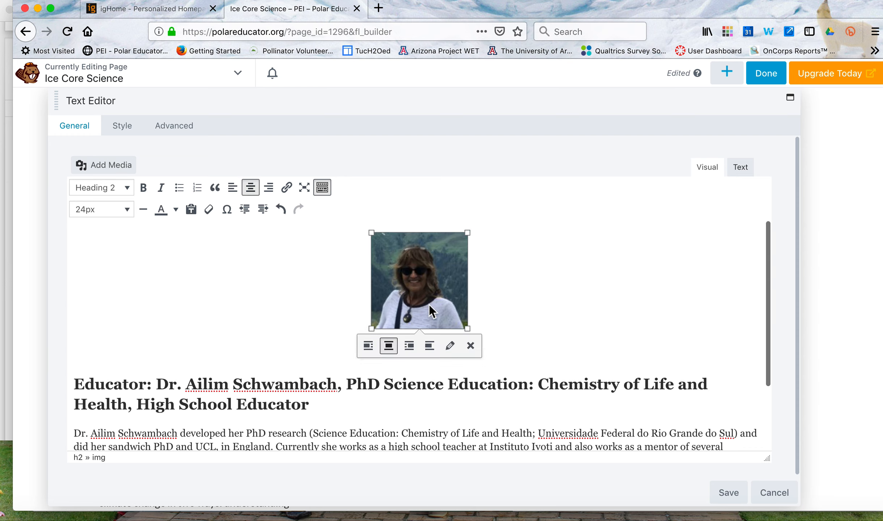
pyautogui.click(472, 346)
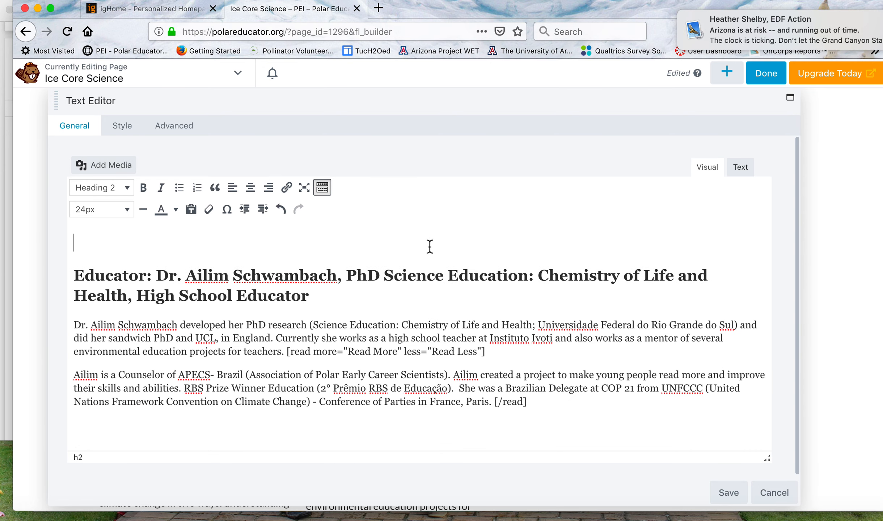
# Browse the media library and search it by the educator's first name for an existing photo.
pyautogui.click(121, 168)
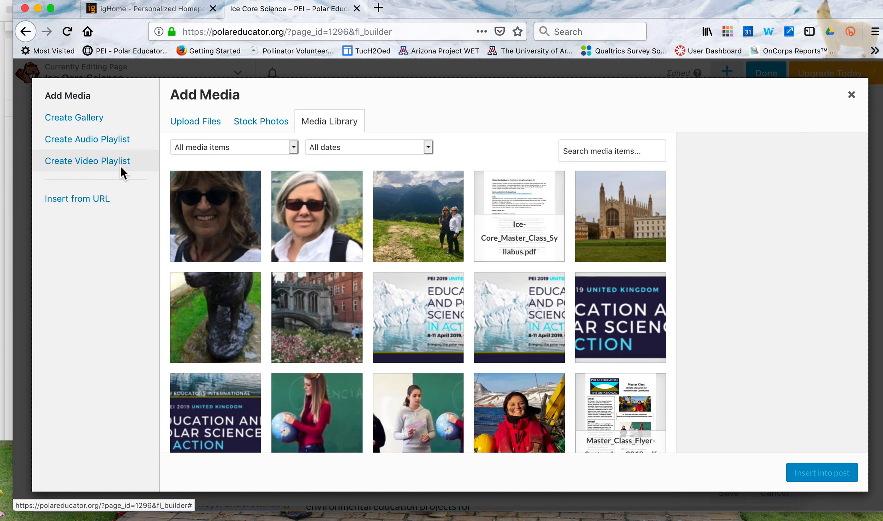
pyautogui.scroll(-10, 337, 272)
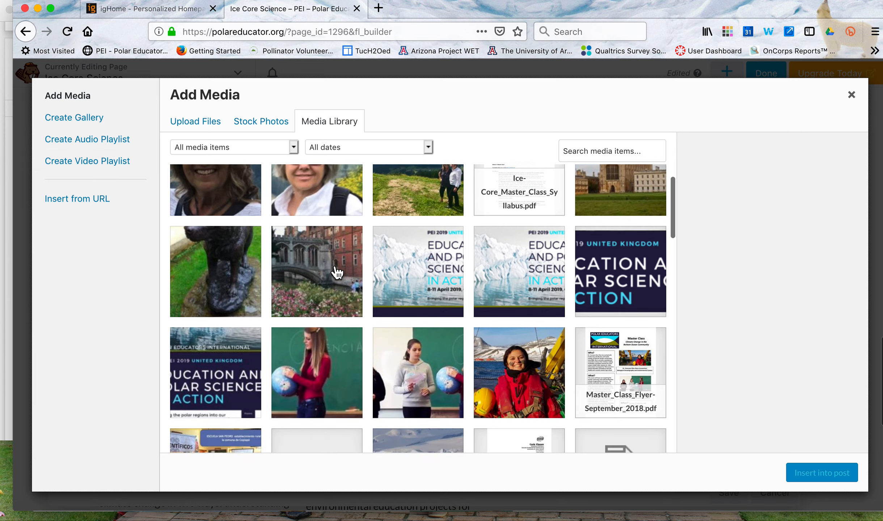
pyautogui.scroll(-15, 336, 272)
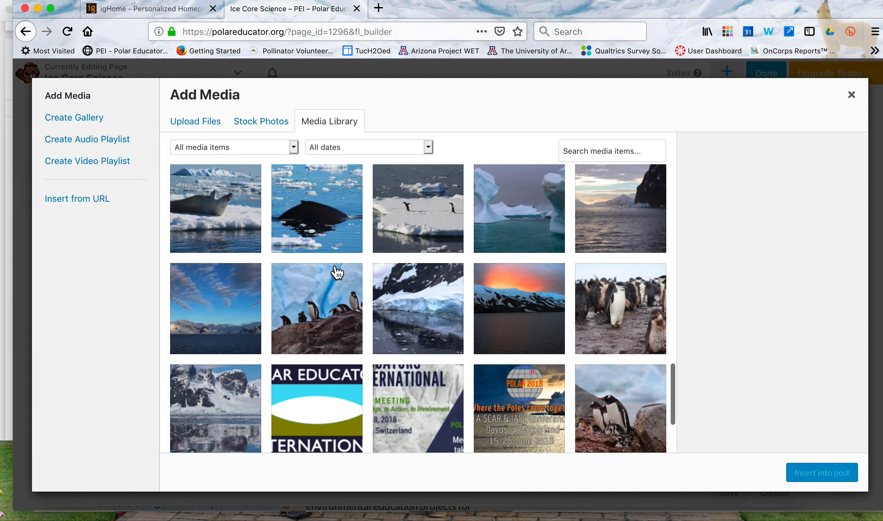
pyautogui.scroll(-9, 389, 273)
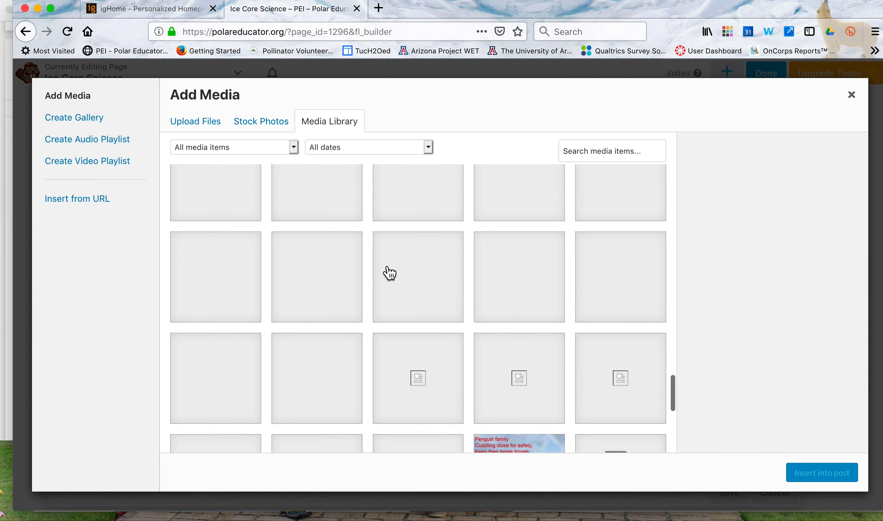
pyautogui.click(576, 150)
pyautogui.write('lou')
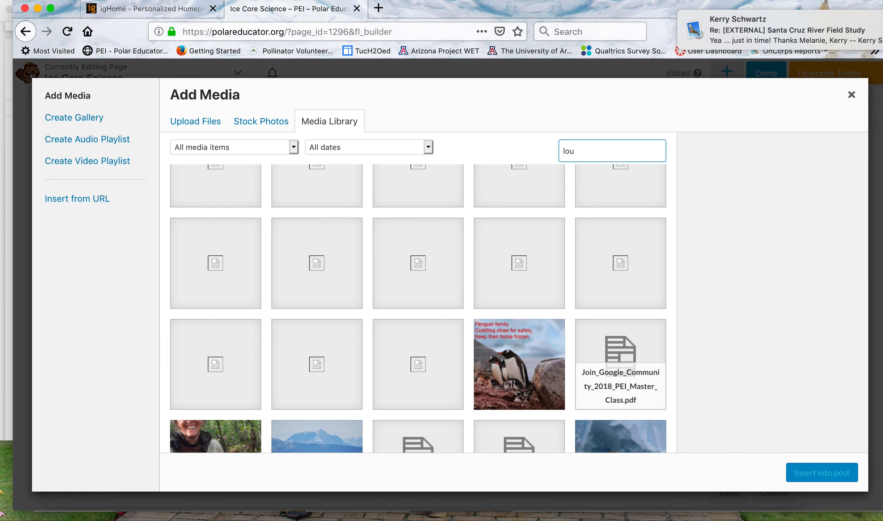
pyautogui.write('ise')
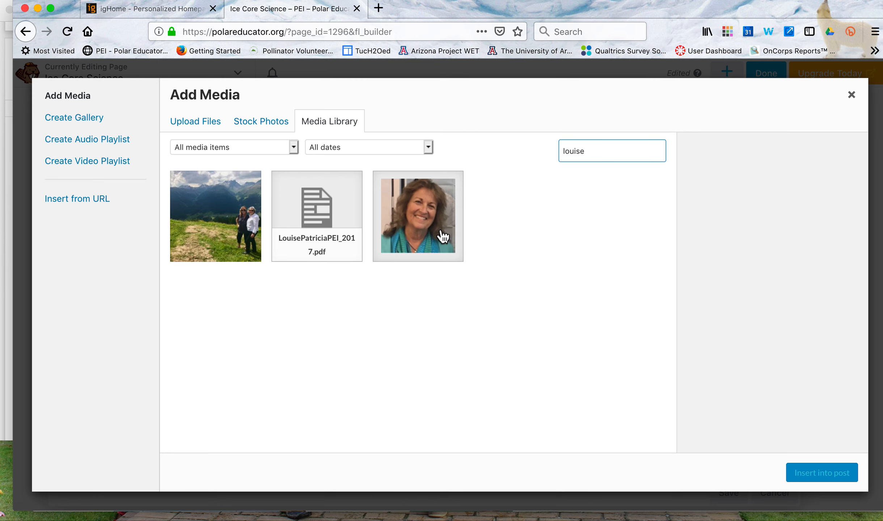
# Select the educator's older portrait with the teal scarf and check which display sizes it offers.
pyautogui.click(442, 235)
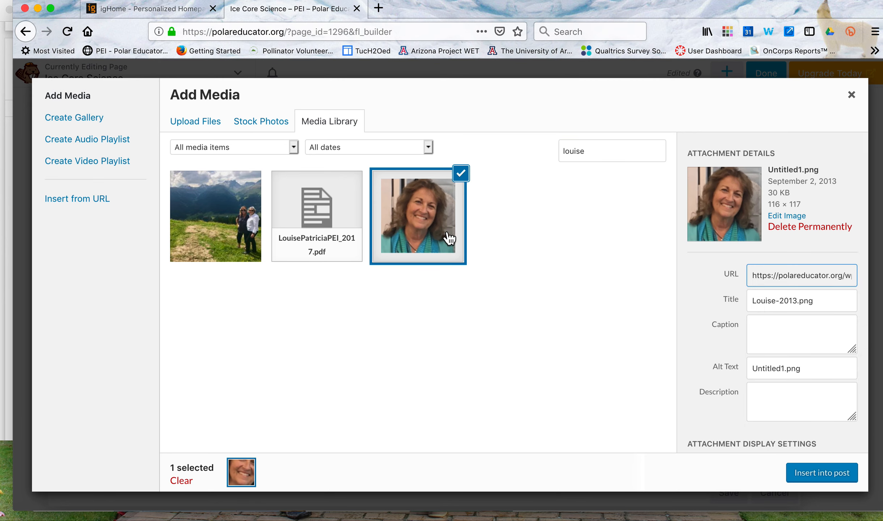
pyautogui.scroll(-3, 826, 408)
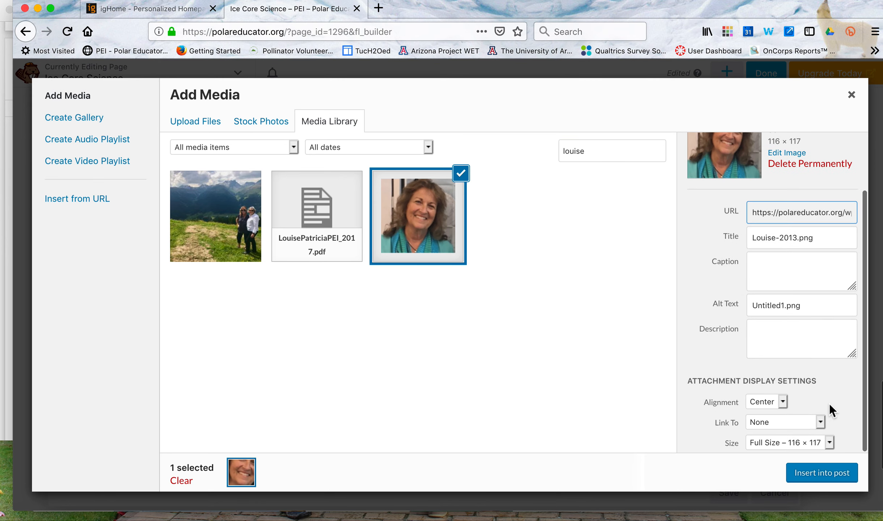
pyautogui.click(829, 442)
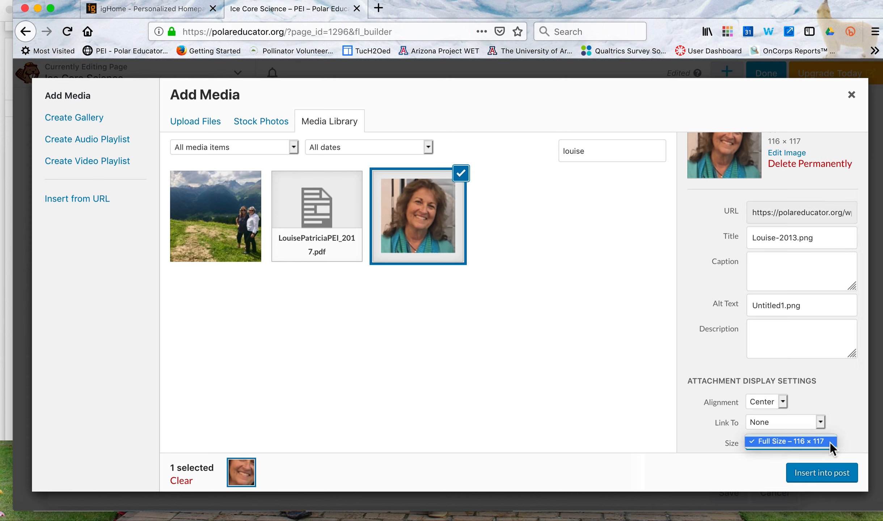
pyautogui.click(830, 442)
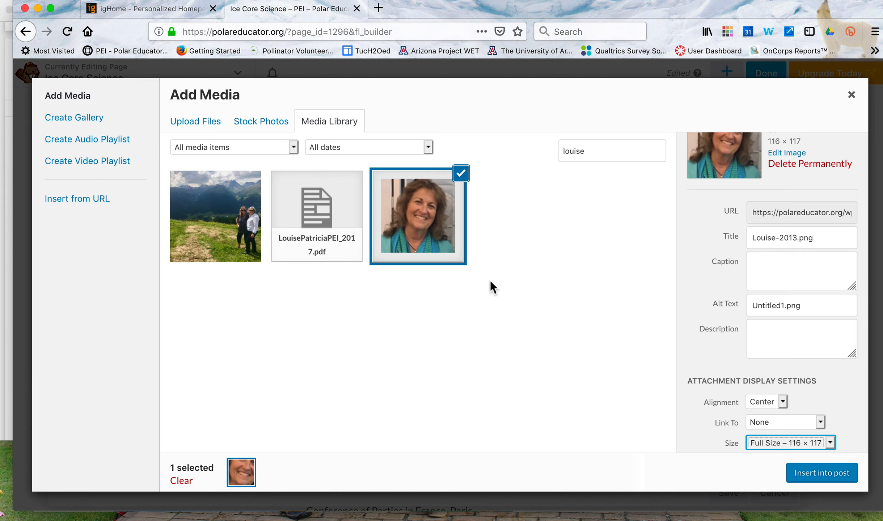
# Upload louise2.png from the Feb2019 folder to the media library.
pyautogui.click(189, 126)
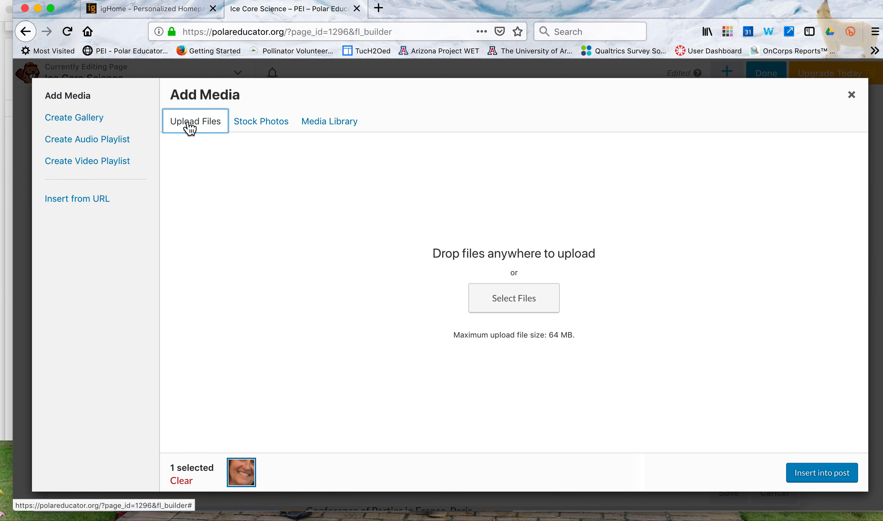
pyautogui.click(503, 300)
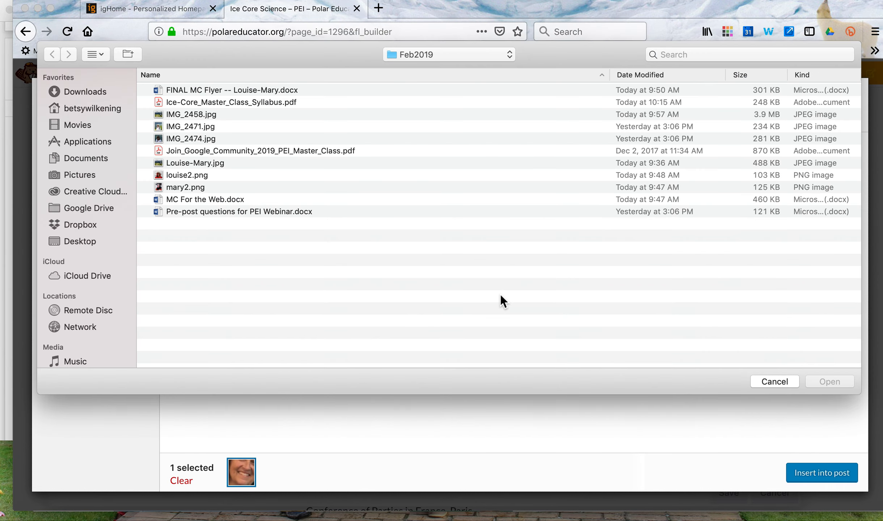
pyautogui.click(197, 174)
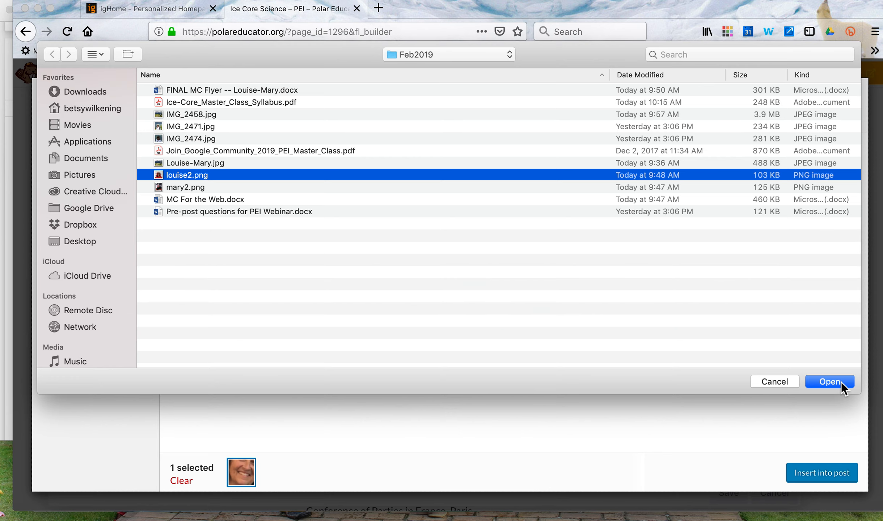
pyautogui.click(828, 381)
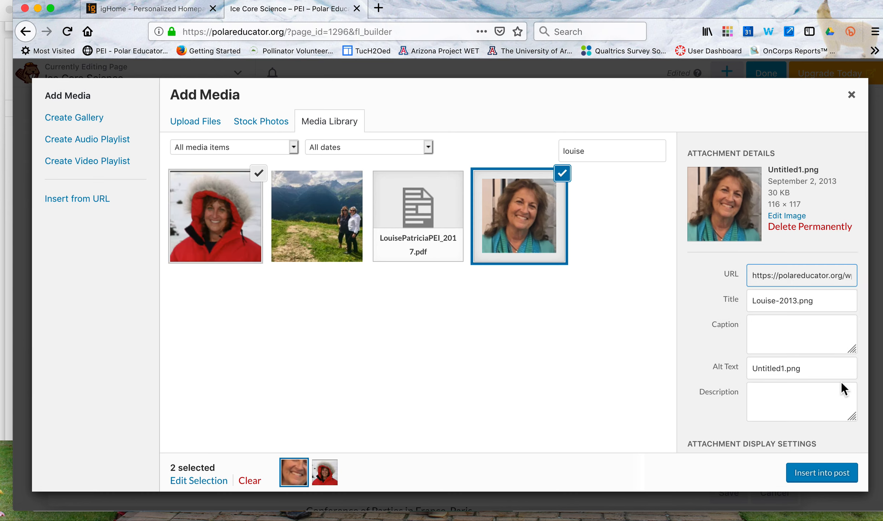
# Deselect the older portrait and insert only the uploaded louise2.png into the educator's text block as a centered 150 × 150 thumbnail.
pyautogui.click(336, 479)
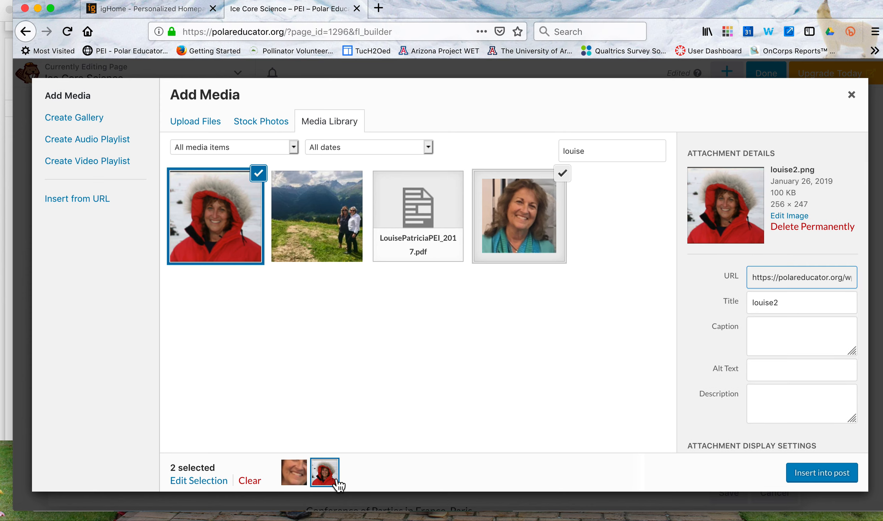
pyautogui.click(562, 174)
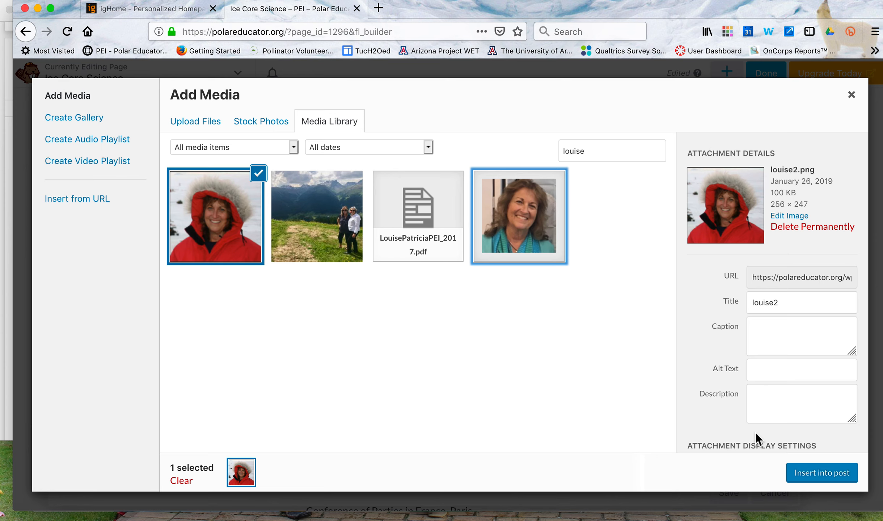
pyautogui.scroll(-3, 755, 432)
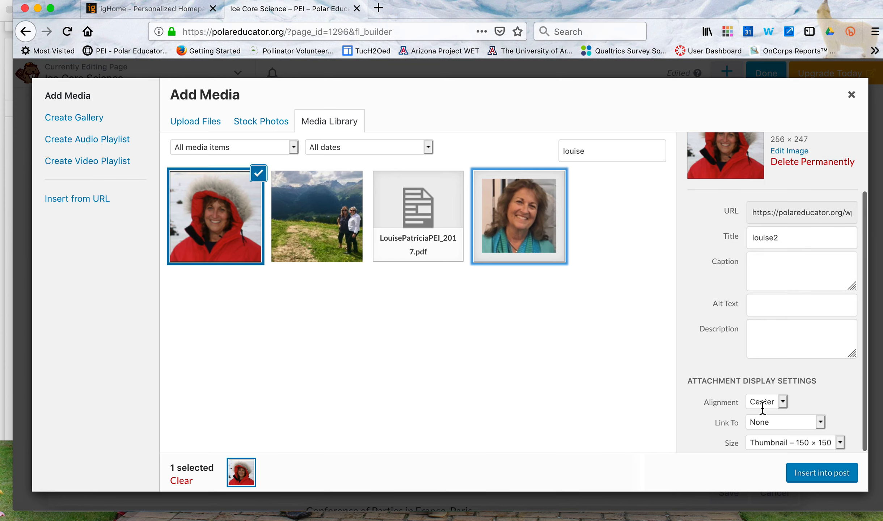
pyautogui.click(833, 478)
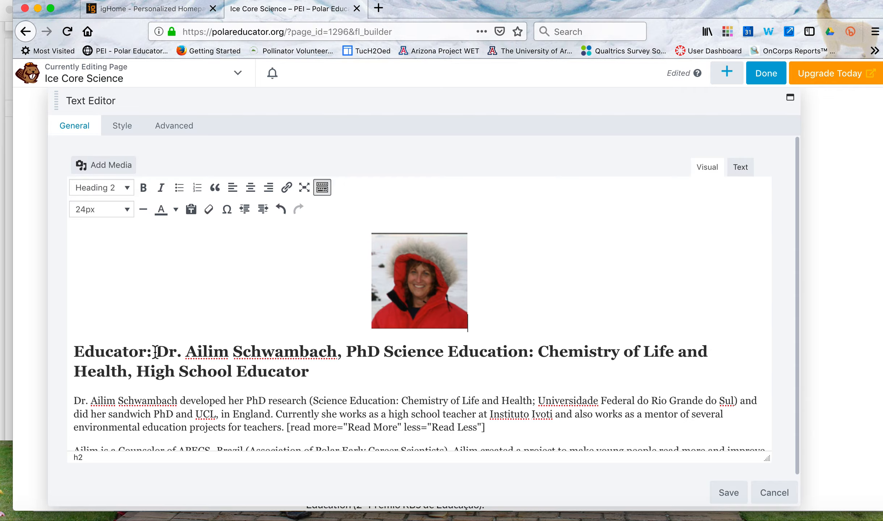
# Delete the previous educator's name and credentials after "Educator:" and copy the new educator's name and degree from the MC For the Web Word document.
pyautogui.moveTo(156, 353); pyautogui.dragTo(314, 367)
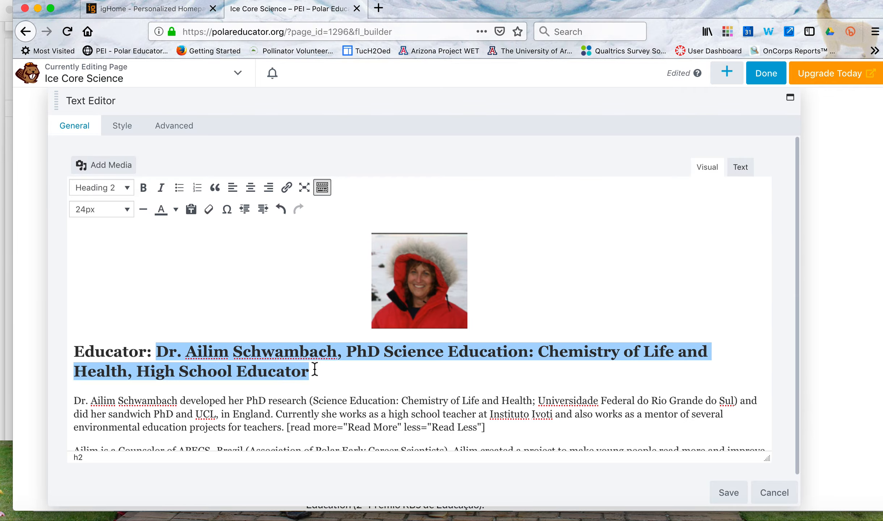
pyautogui.press('BackSpace')
pyautogui.hotkey('ctrl', 'Up')
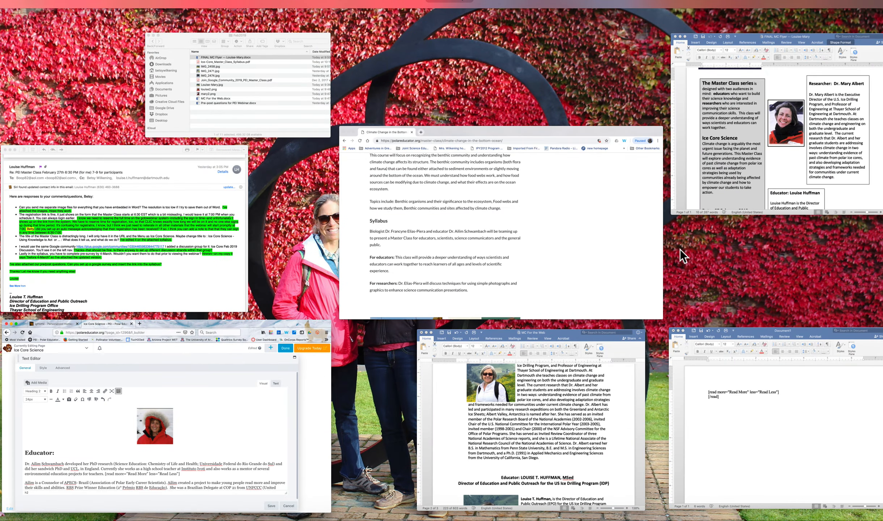
pyautogui.click(565, 377)
pyautogui.scroll(-5, 565, 351)
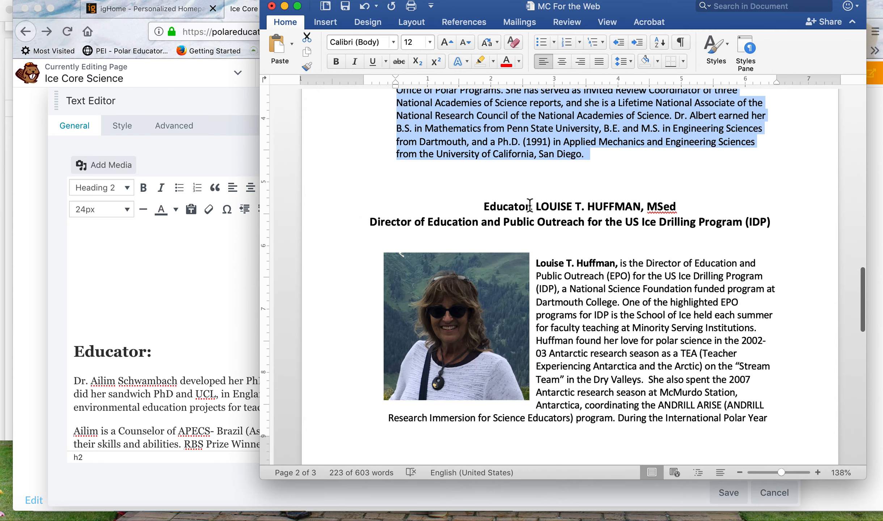
pyautogui.moveTo(538, 207); pyautogui.dragTo(683, 210)
pyautogui.press('super+c')
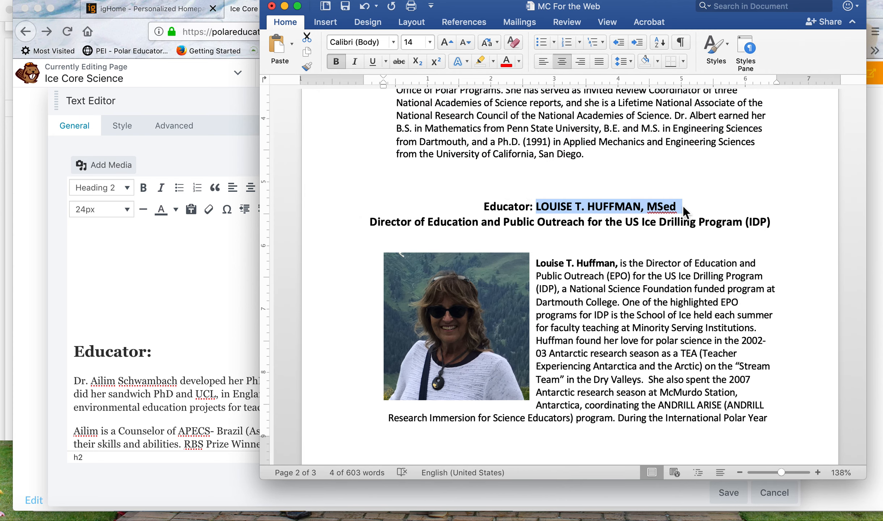
# Paste the copied name and degree into the web page's educator heading and join them onto the "Educator:" line.
pyautogui.click(180, 350)
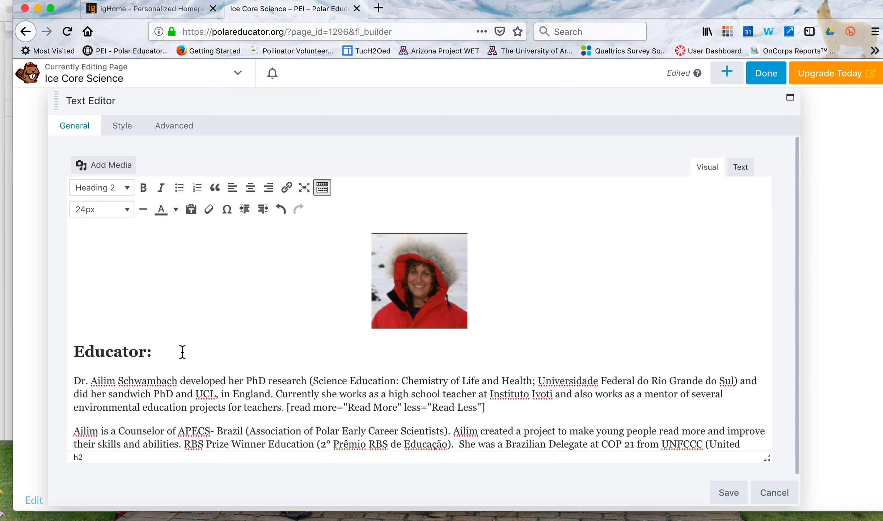
pyautogui.press('super+v')
pyautogui.click(76, 380)
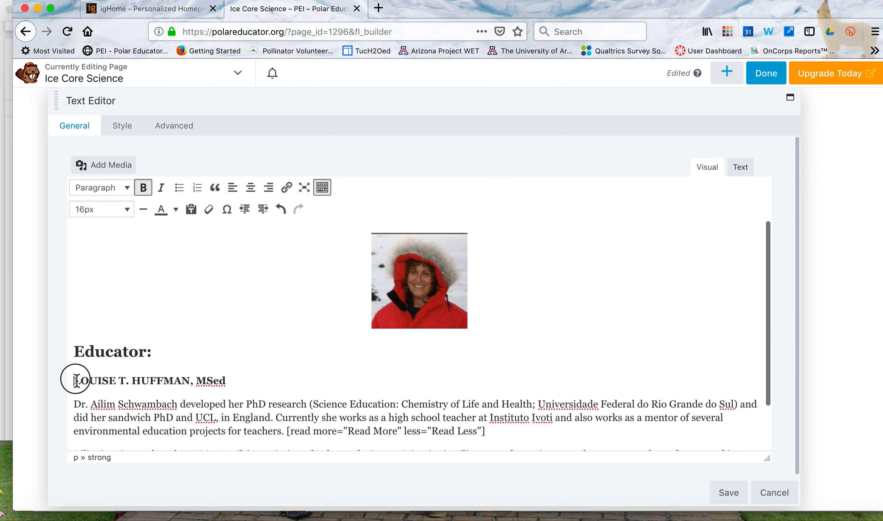
pyautogui.press('BackSpace')
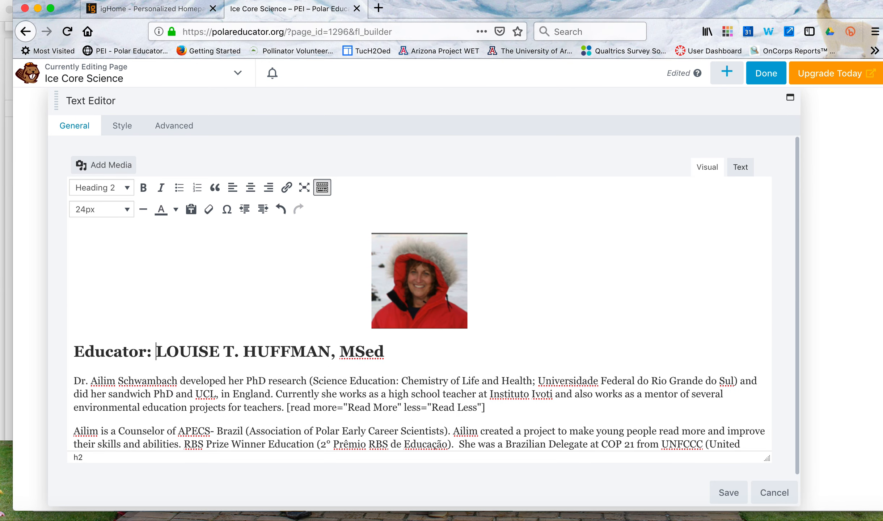
# Retype the educator's first and last names in the heading with only their initial letters capitalized.
pyautogui.moveTo(219, 351); pyautogui.dragTo(168, 351)
pyautogui.write('o')
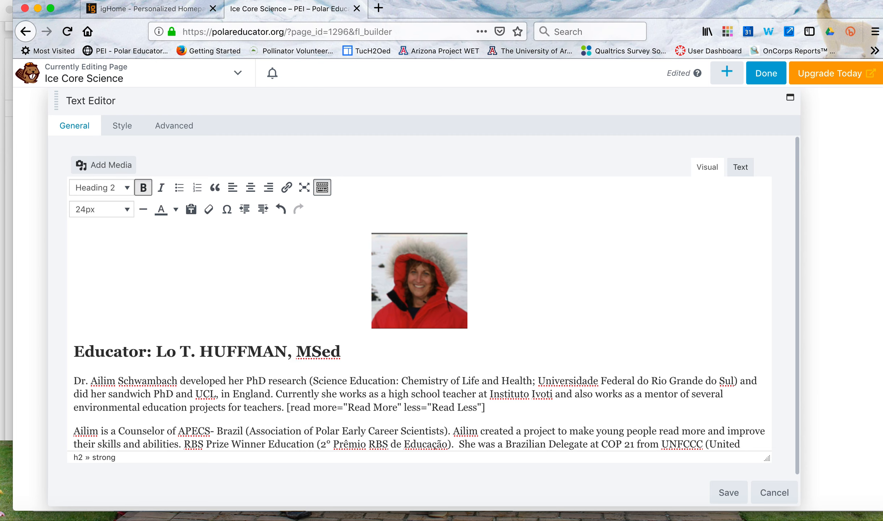
pyautogui.write('uise')
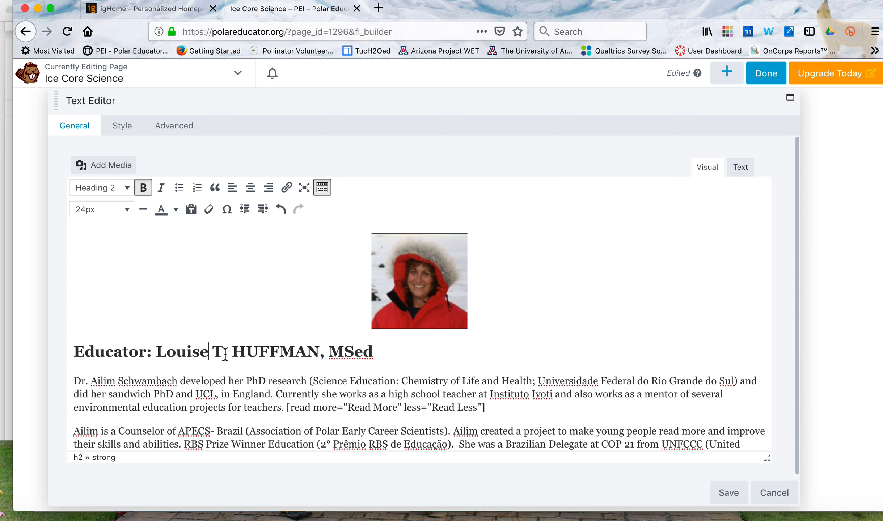
pyautogui.doubleClick(249, 351)
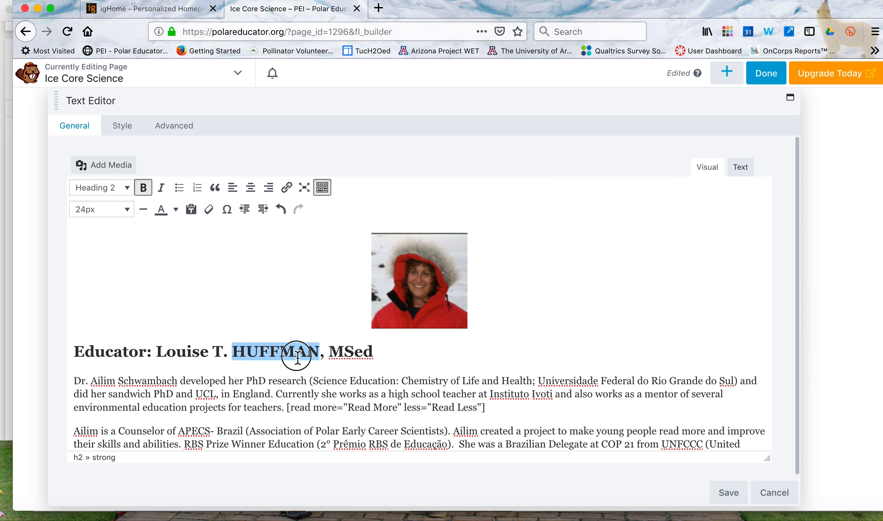
pyautogui.click(310, 353)
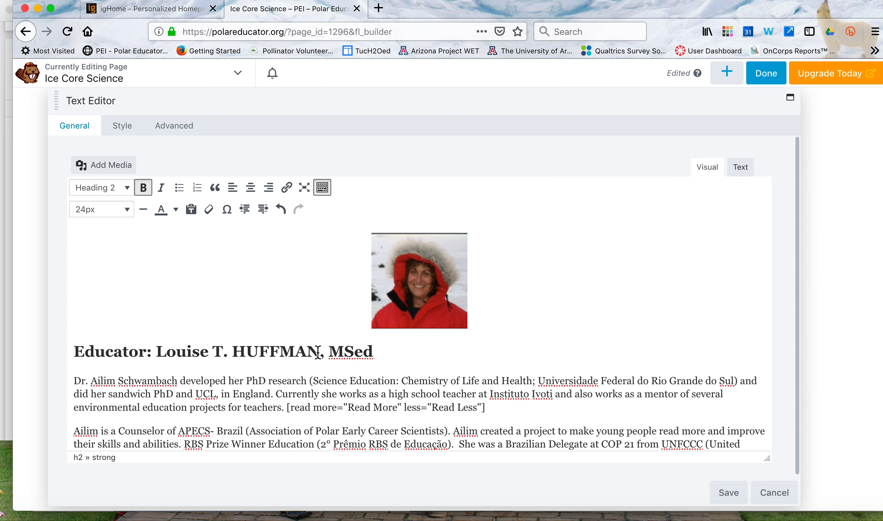
pyautogui.press('BackSpace')
pyautogui.press('BackSpace')
pyautogui.press('BackSpace')
pyautogui.press('BackSpace')
pyautogui.press('BackSpace')
pyautogui.press('BackSpace')
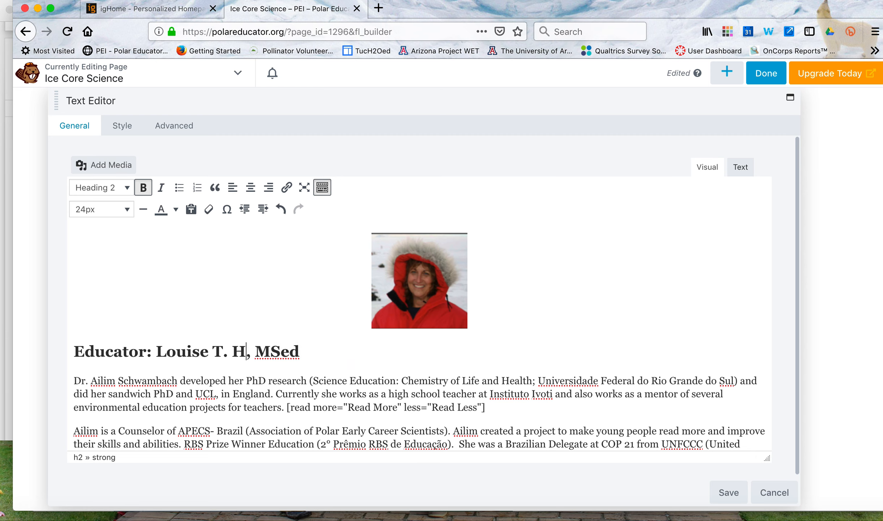
pyautogui.write('uffman')
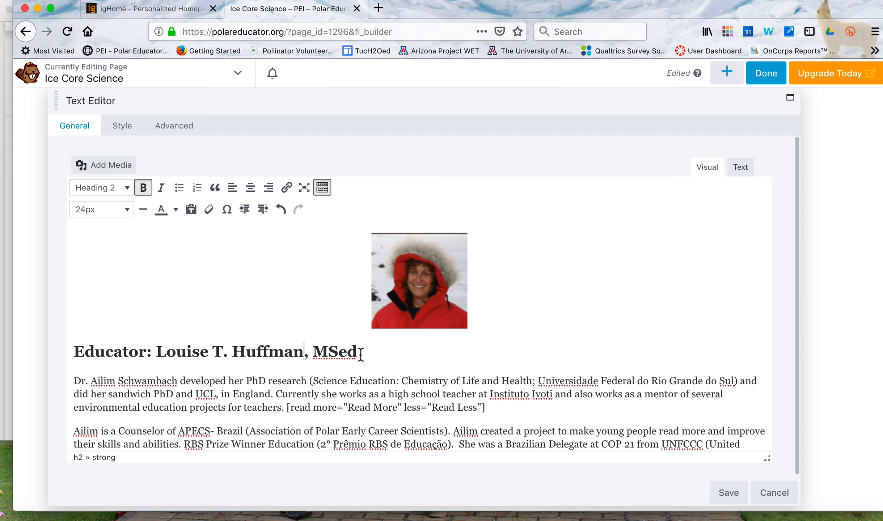
# Reformat the degree at the end of the educator heading as "M.S. Ed".
pyautogui.click(330, 353)
pyautogui.write('.')
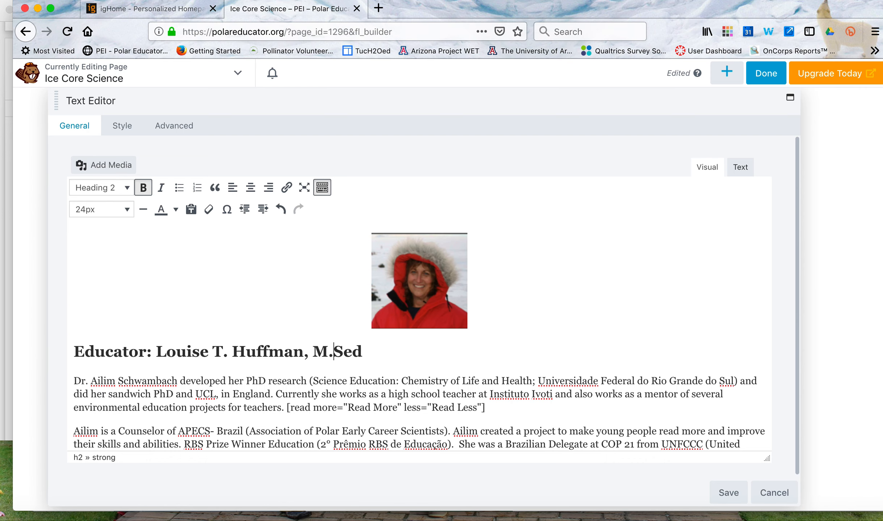
pyautogui.click(343, 354)
pyautogui.write('.')
pyautogui.tripleClick(369, 353)
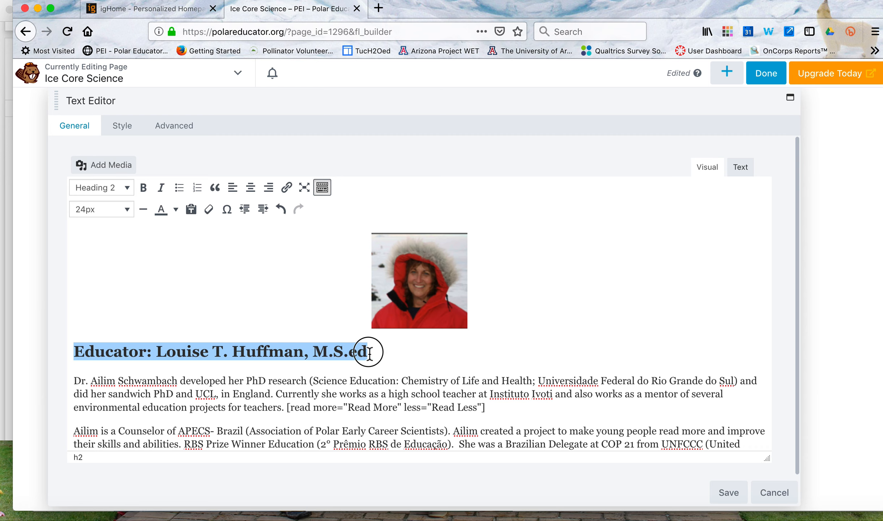
pyautogui.click(369, 353)
pyautogui.press('BackSpace')
pyautogui.press('BackSpace')
pyautogui.write('Ed')
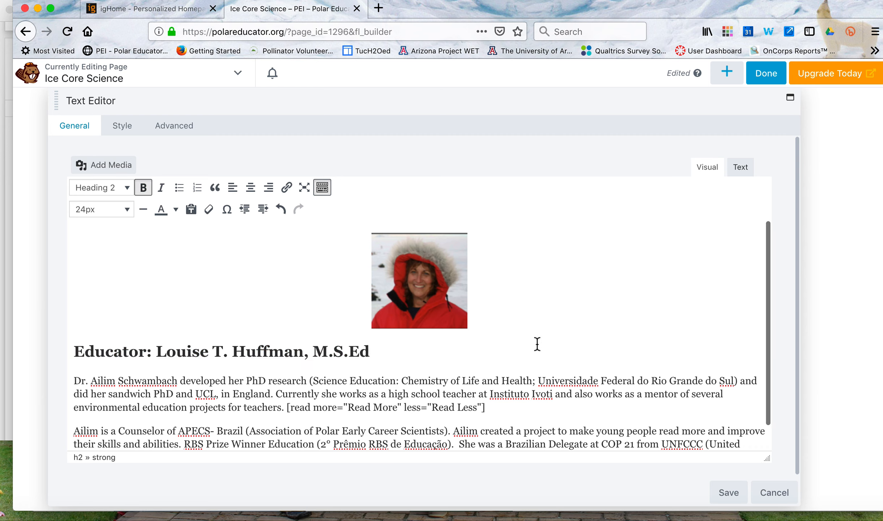
pyautogui.click(349, 352)
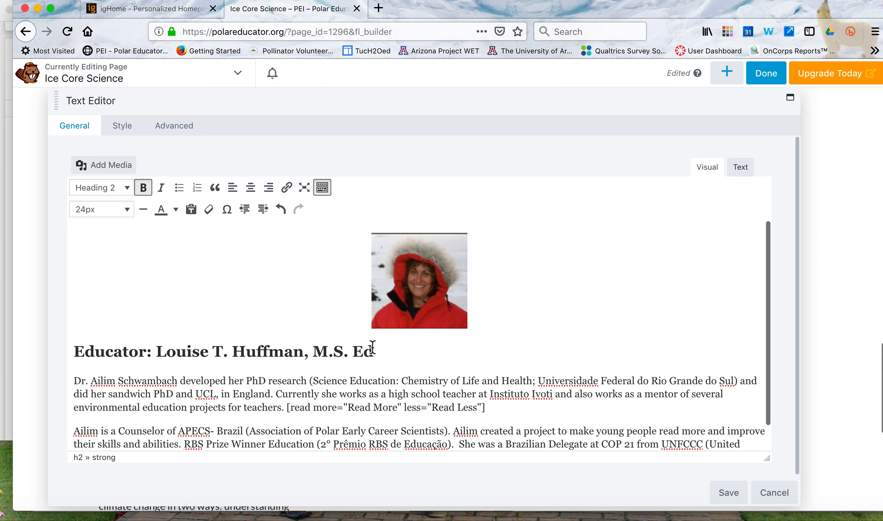
# Close up the degree in the educator heading to "M.S.Ed" and copy the educator's full biography from the MC For the Web Word document.
pyautogui.press('BackSpace')
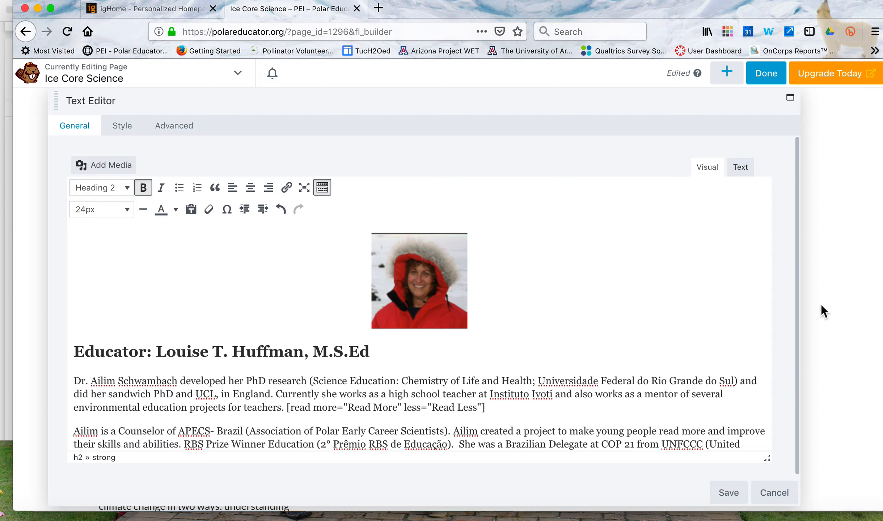
pyautogui.hotkey('ctrl', 'Up')
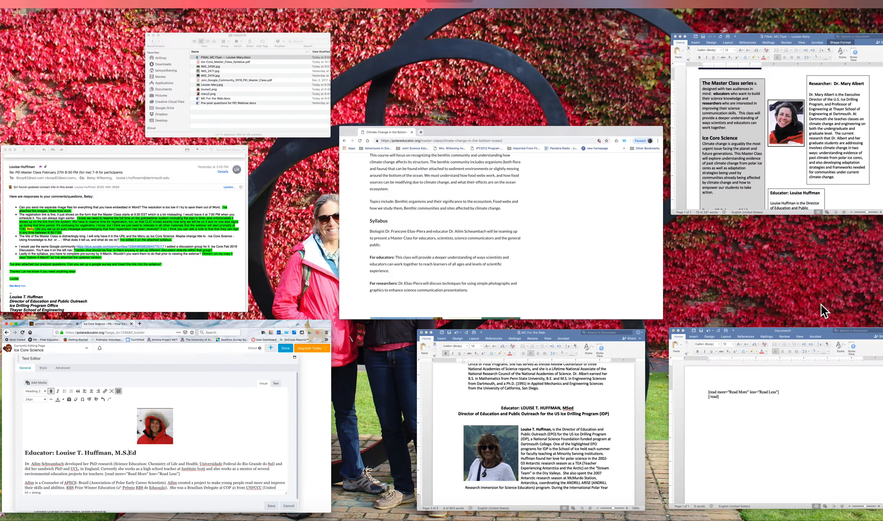
pyautogui.click(613, 387)
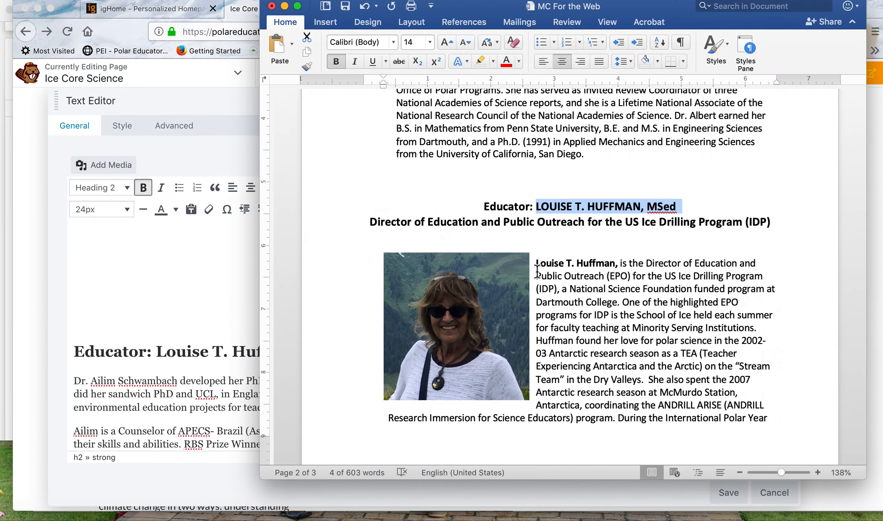
pyautogui.moveTo(536, 263); pyautogui.dragTo(657, 349)
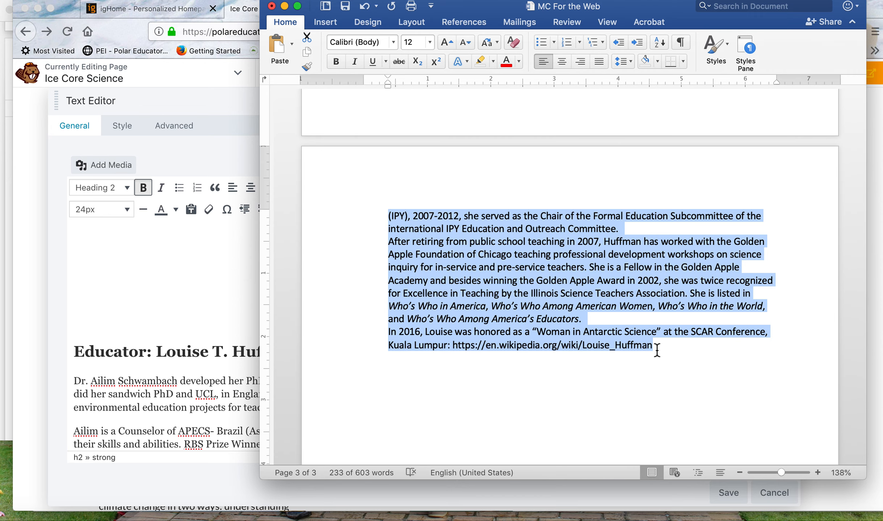
# Replace the previous educator's introductory paragraph before the opening read-more tag on the web page with the copied biography.
pyautogui.click(211, 390)
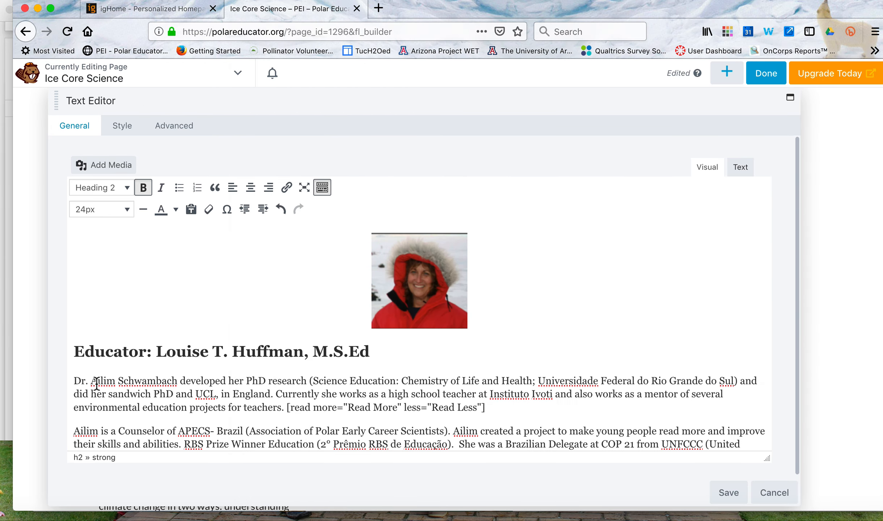
pyautogui.moveTo(75, 382); pyautogui.dragTo(284, 410)
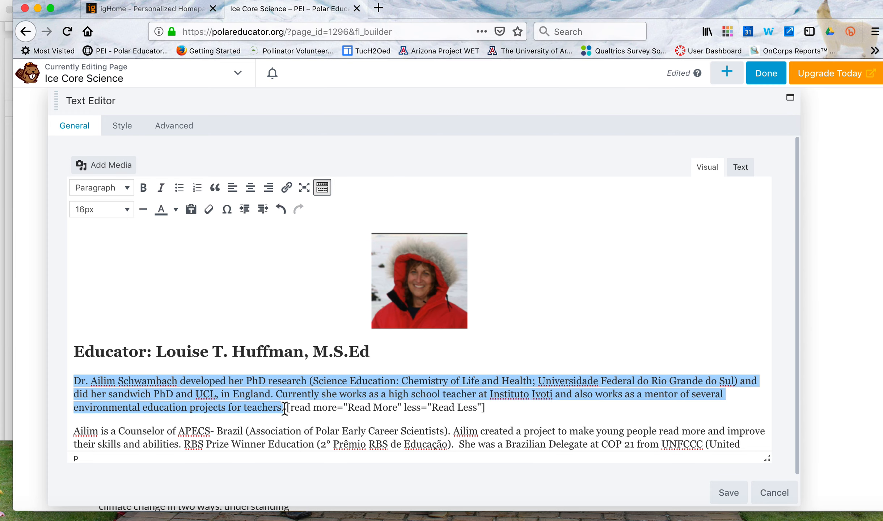
pyautogui.press('BackSpace')
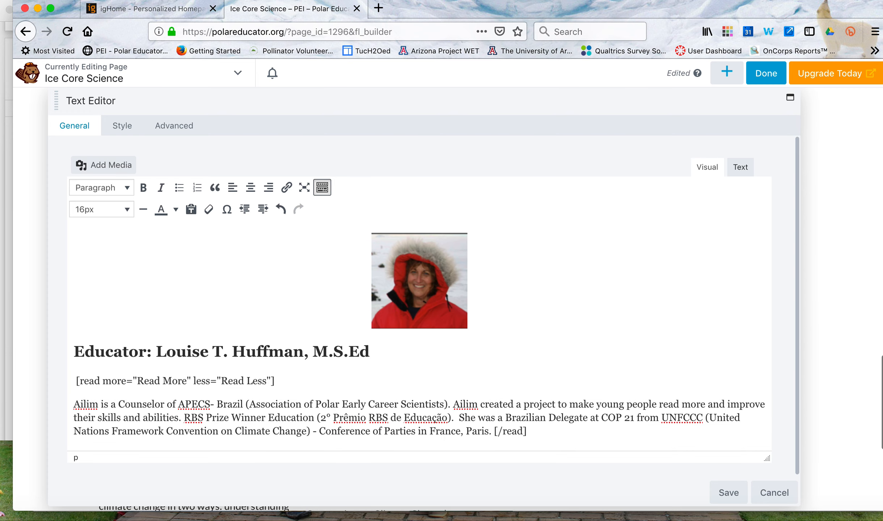
pyautogui.write('Louise T. Huffman, is the Director of Education and Public Outreach (EPO) for the US Ice Drilling Program (IDP), a National Science Foundation funded program at Dartmouth College. One of the highlighted EPO programs for IDP is the School of Ice held each summer for faculty teaching at Minority Serving Institutions. Huffman found her love for polar science in the 2002-03 Antarctic research season as a TEA (Teacher Experiencing Antarctica and the Arctic) on the "Stream Team" in the Dry Valleys.  She also spent the 2007 Antarctic research season at McMurdo Station, Antarctica, coordinating the ANDRILL ARISE (ANDRILL Research Immersion for Science Educators) program. During the International Polar Year (IPY), 2007-2012, she served as the Chair of the Formal Education Subcommittee of the international IPY Education and Outreach Committee. After retiring from public school teaching in 2007, Huffman has worked with the Golden Apple Foundation of Chicago teaching professional development workshops on science inquiry for in-service and pre-service teachers. She is a Fellow in the Golden Apple Academy and besides winning the Golden Apple Award in 2002, she was twice recognized for Excellence in Teaching by the Illinois Science Teachers Association. She is listed in Who’s Who in America, Who’s Who Among American Women, Who’s Who in the World, and Who’s Who Among America’s Educators. In 2016, Louise was honored as a "Woman in Antarctic Science" at the SCAR Conference, Kuala Lumpur: https://en.wikipedia.org/wiki/Louise_Huffman')
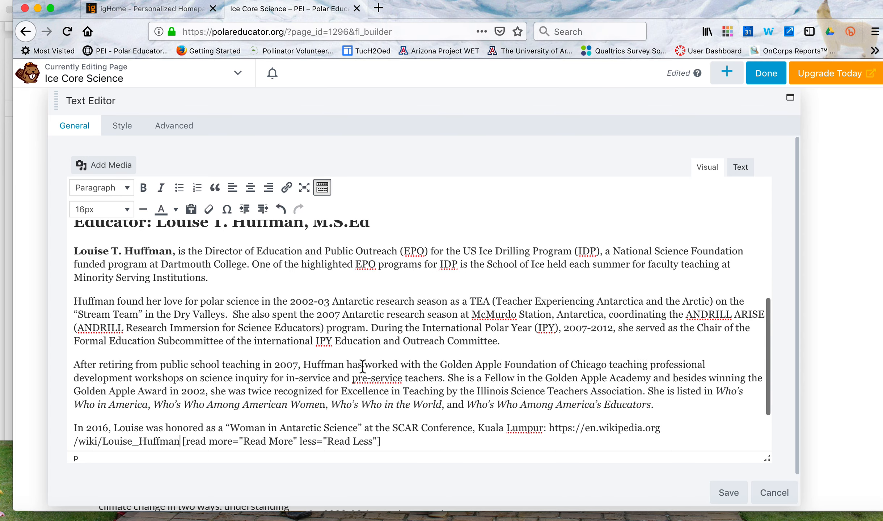
# Join the biography's second paragraph onto the end of the first, directly after "Minority Serving Institutions.".
pyautogui.scroll(-1, 362, 366)
pyautogui.scroll(2, 363, 367)
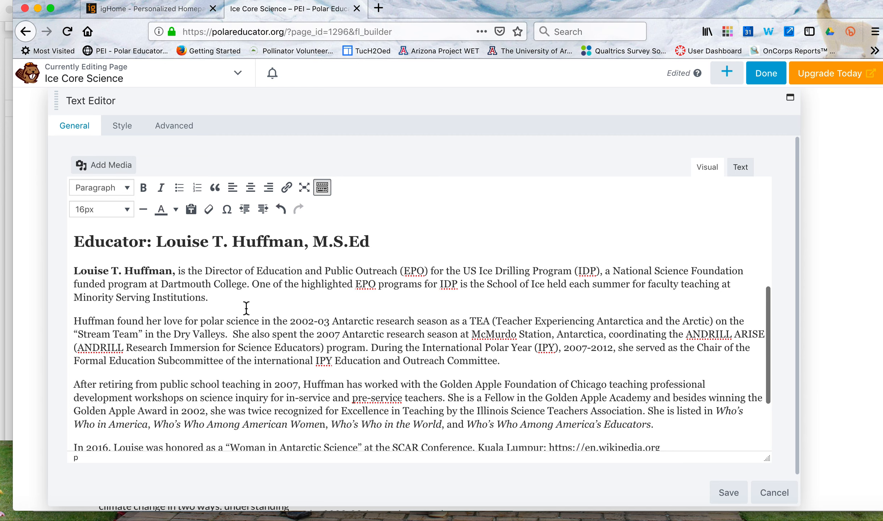
pyautogui.hscroll(-2, 246, 308)
pyautogui.scroll(-1, 283, 341)
pyautogui.scroll(-5, 282, 340)
pyautogui.scroll(4, 282, 341)
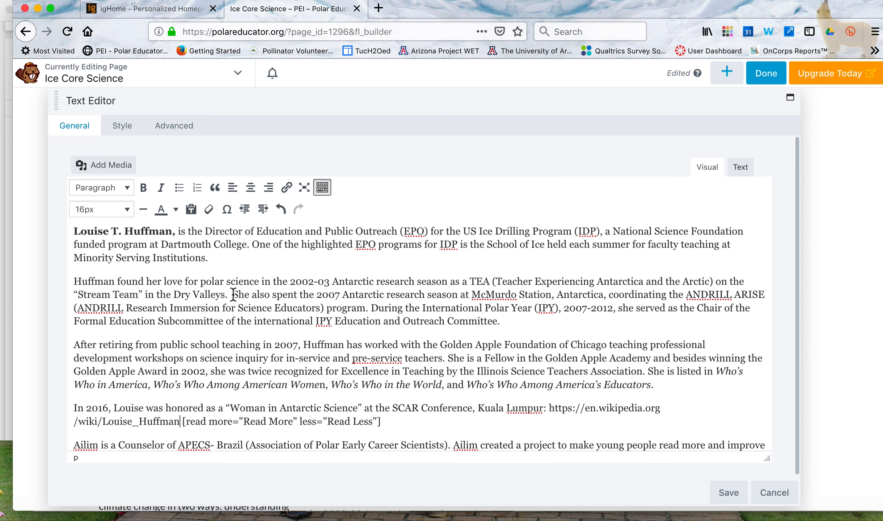
pyautogui.click(74, 281)
pyautogui.press('BackSpace')
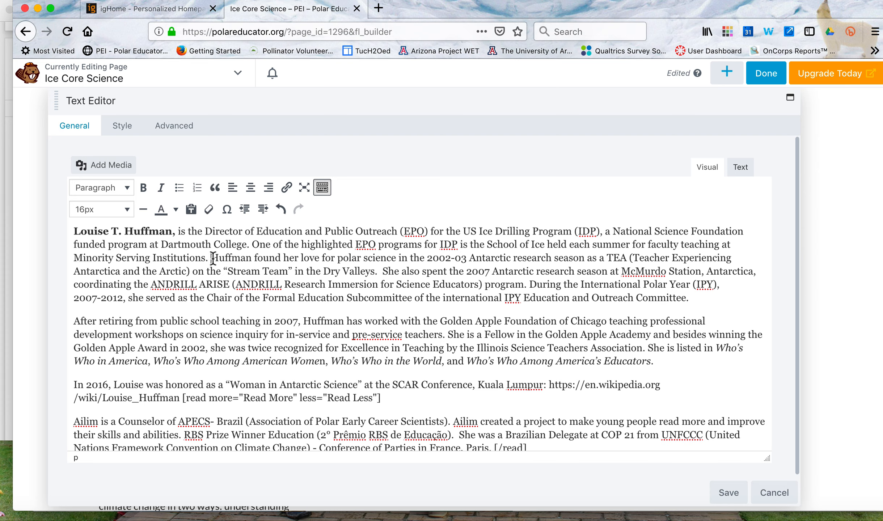
pyautogui.moveTo(212, 258); pyautogui.dragTo(667, 386)
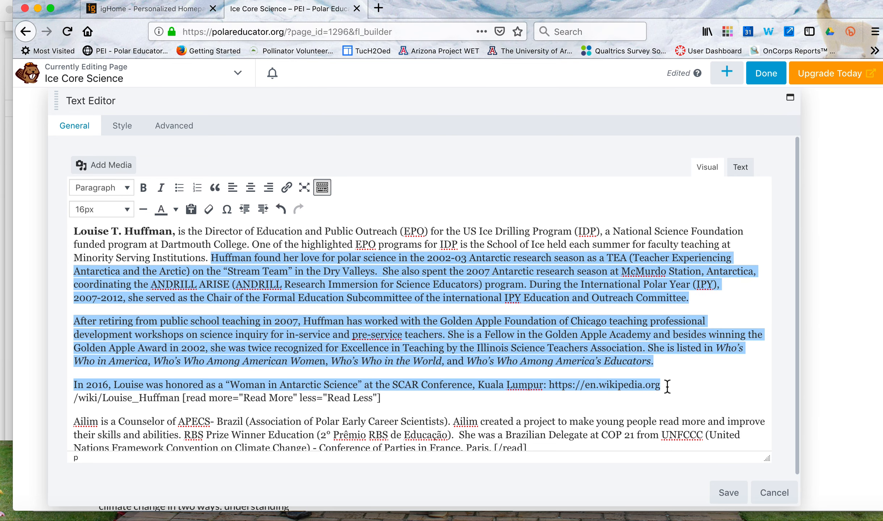
pyautogui.press('BackSpace')
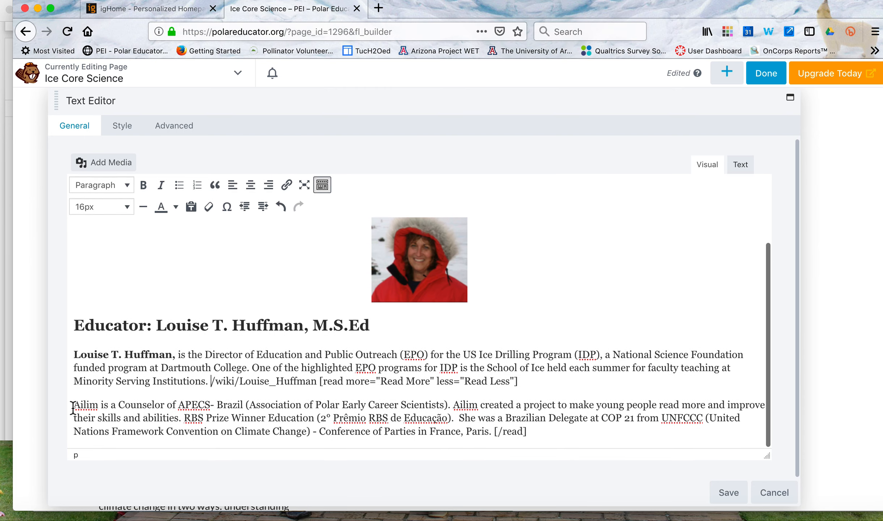
pyautogui.moveTo(74, 405); pyautogui.dragTo(237, 416)
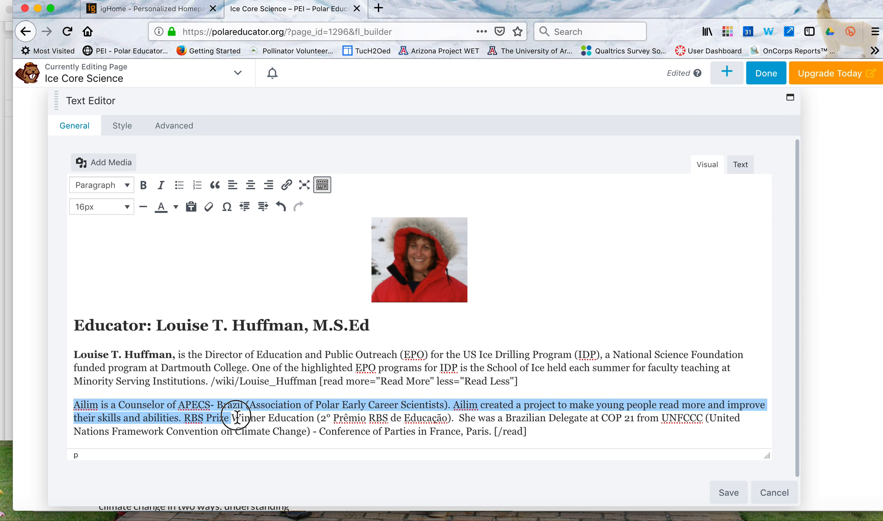
pyautogui.click(220, 396)
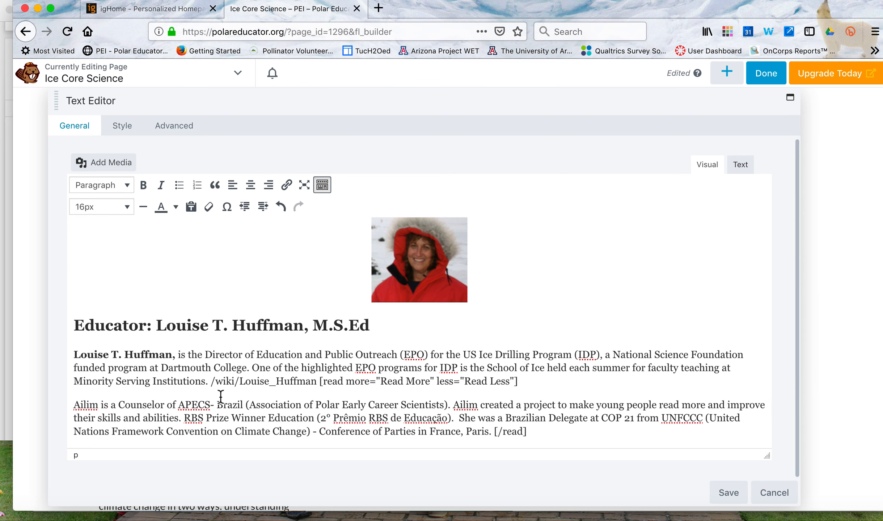
pyautogui.press('super+z')
# Cut the biography text after "Minority Serving Institutions." through the complete Wikipedia address, keeping the opening read-more tag.
pyautogui.scroll(-3, 386, 395)
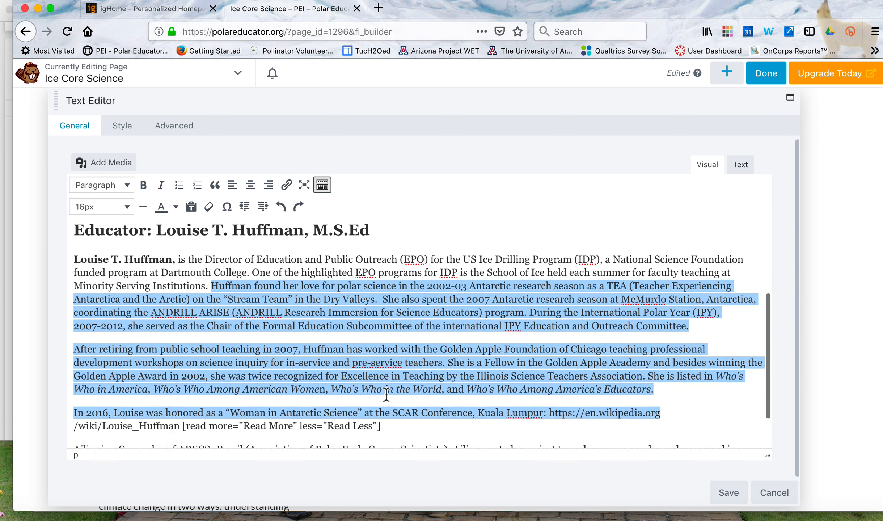
pyautogui.scroll(-2, 386, 394)
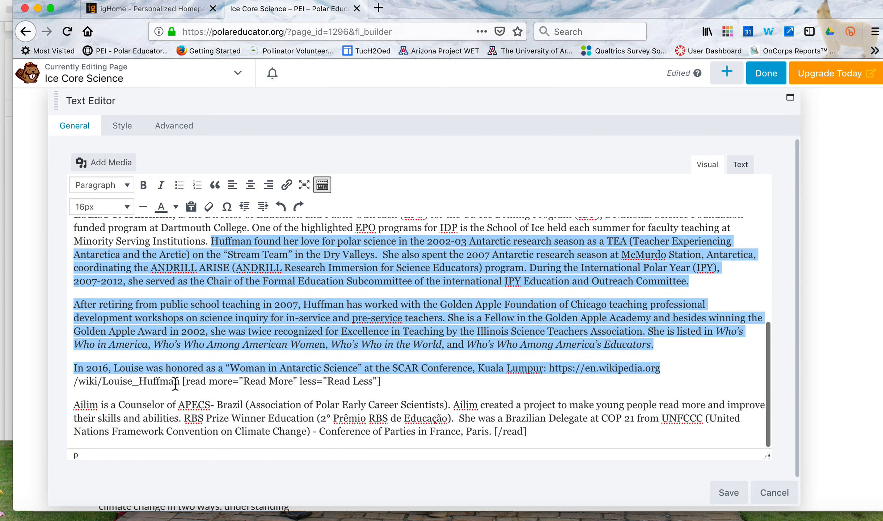
pyautogui.moveTo(180, 383); pyautogui.dragTo(214, 247)
pyautogui.press('super+c')
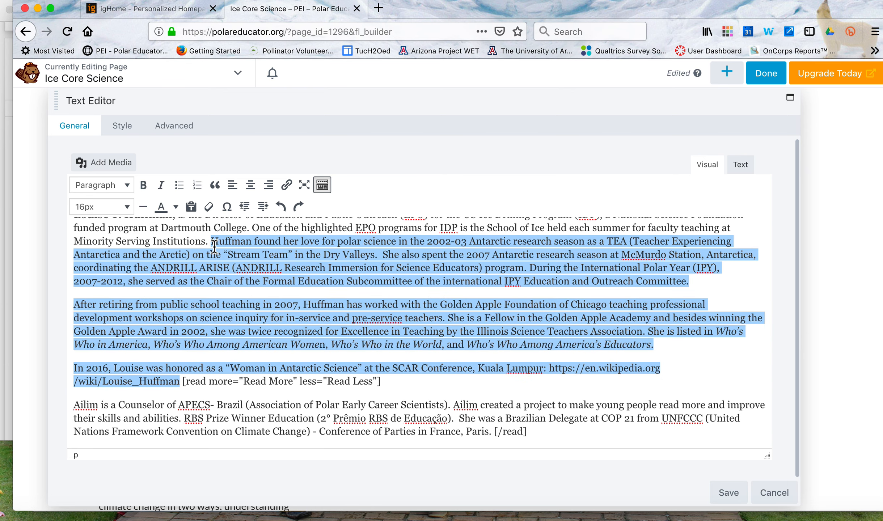
pyautogui.press('BackSpace')
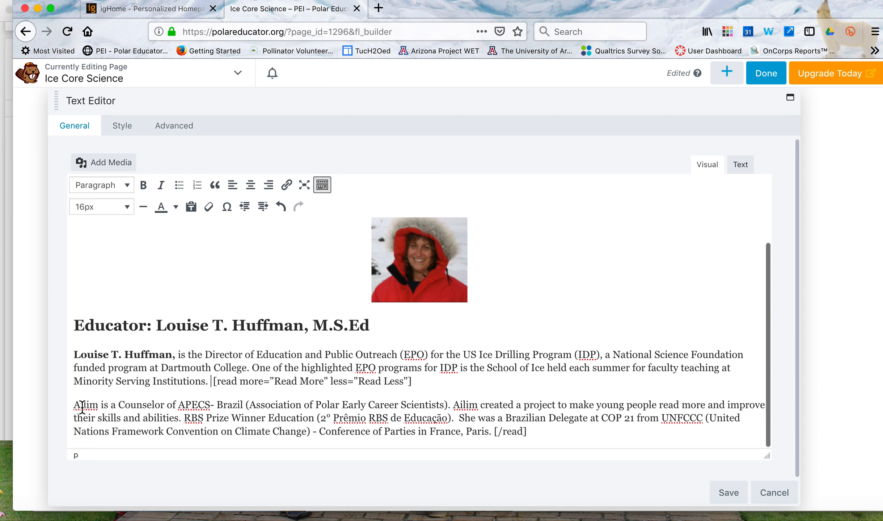
# Replace the previous educator's remaining paragraph before the "[/read]" tag with the cut biography text.
pyautogui.moveTo(74, 405); pyautogui.dragTo(499, 431)
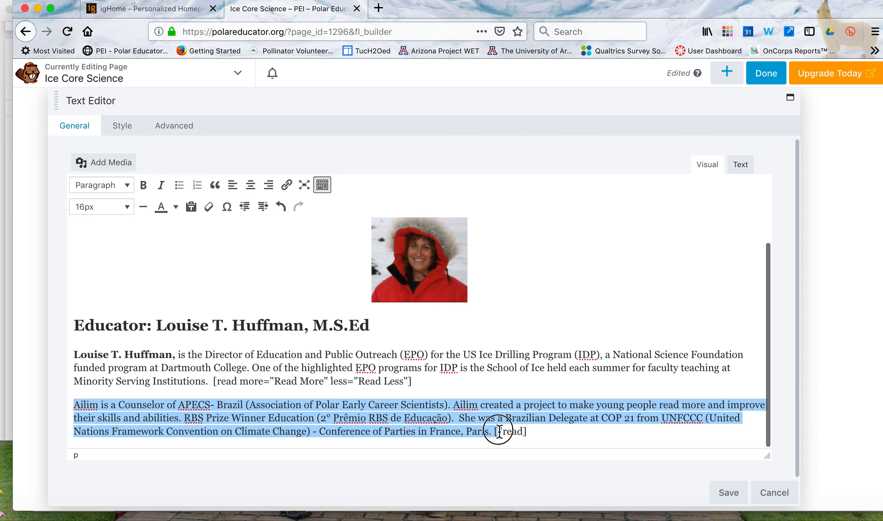
pyautogui.press('BackSpace')
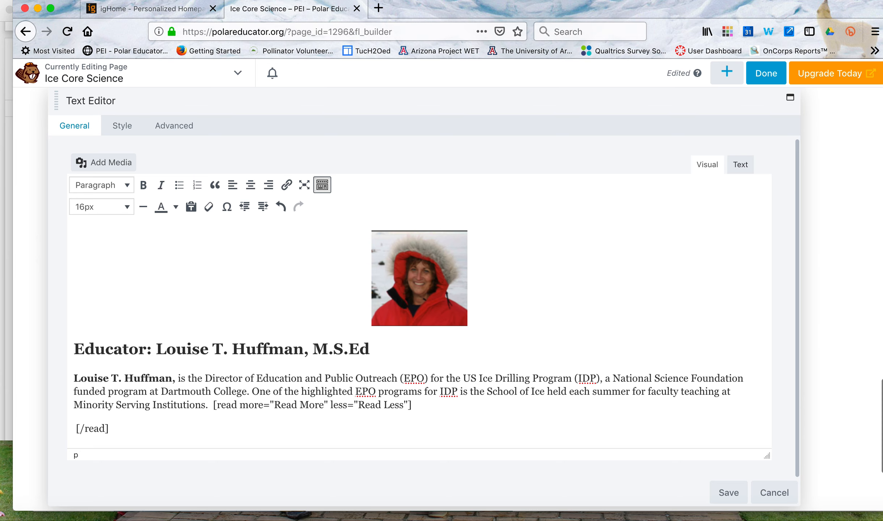
pyautogui.press('super+v')
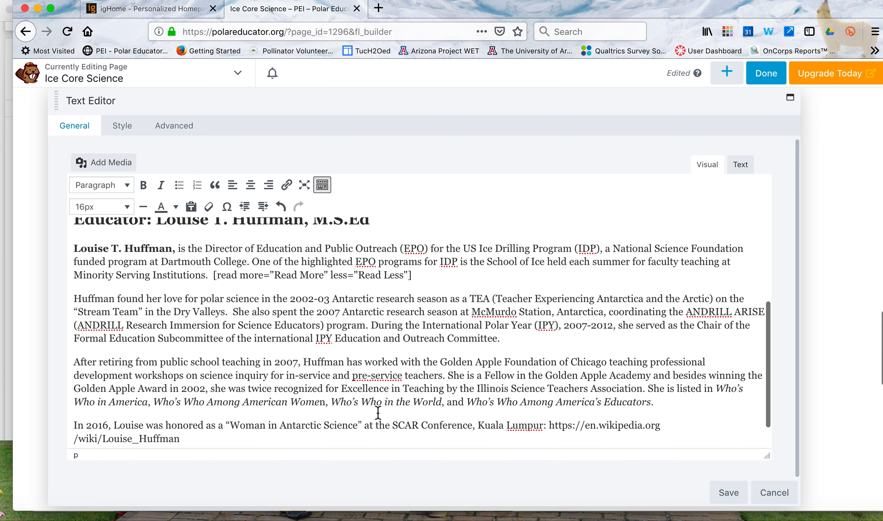
# Cut the Wikipedia address from the end of the biography's last paragraph, after "Kuala Lumpur:".
pyautogui.scroll(1, 362, 376)
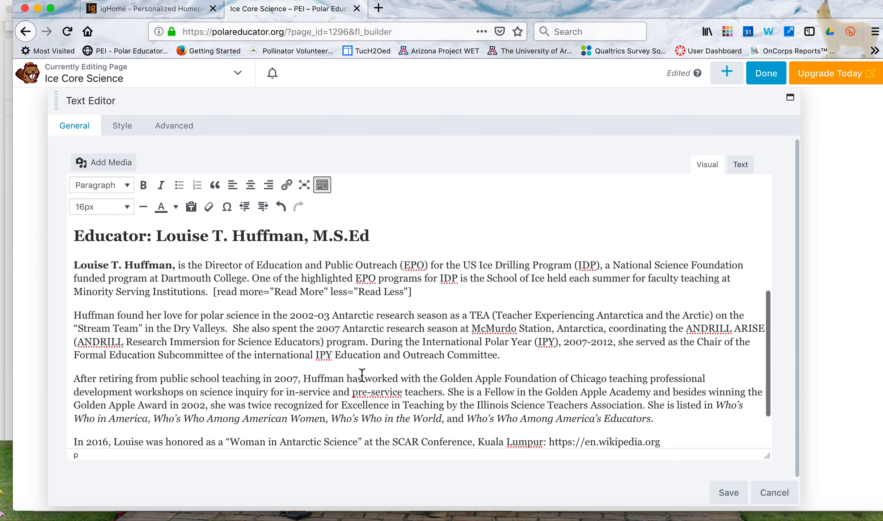
pyautogui.scroll(-2, 361, 377)
pyautogui.scroll(-1, 361, 377)
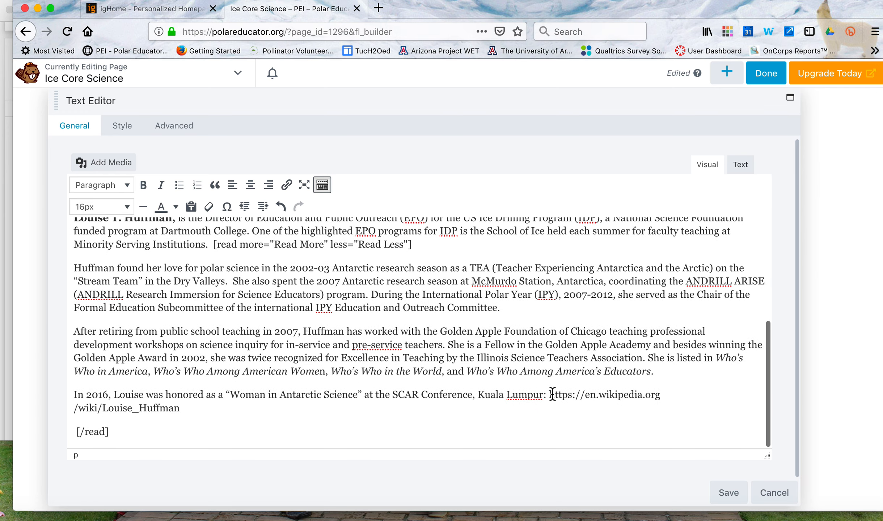
pyautogui.moveTo(549, 394); pyautogui.dragTo(681, 402)
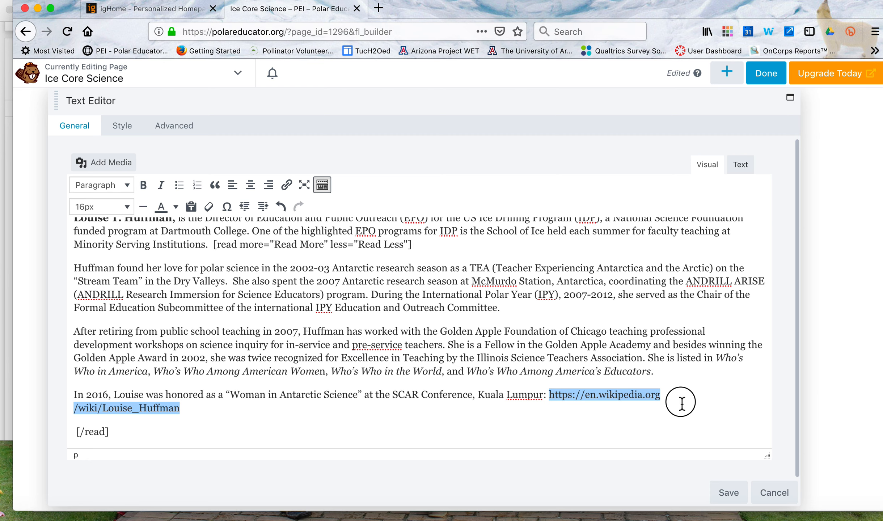
pyautogui.moveTo(681, 403); pyautogui.dragTo(681, 403)
pyautogui.press('BackSpace')
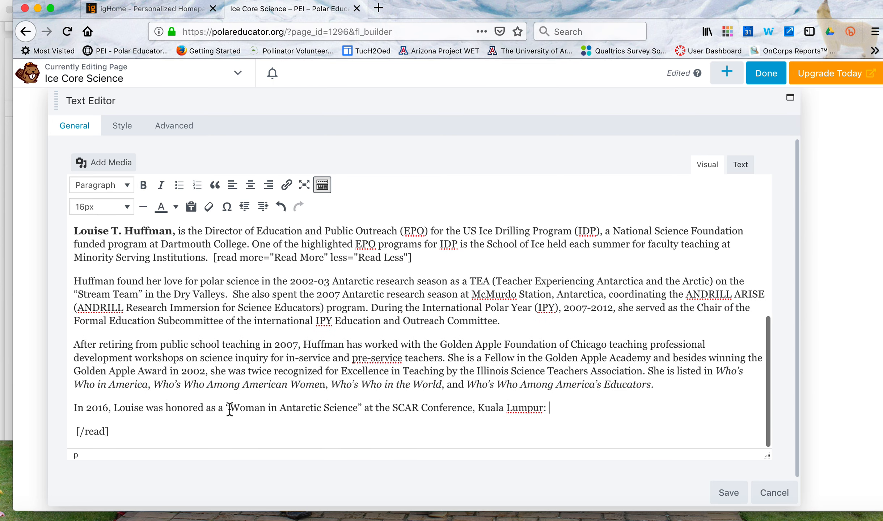
# Link the phrase "Woman in Antarctic Science" to the cut Wikipedia address, set it to open in a new tab, and save the text module.
pyautogui.moveTo(227, 408); pyautogui.dragTo(363, 408)
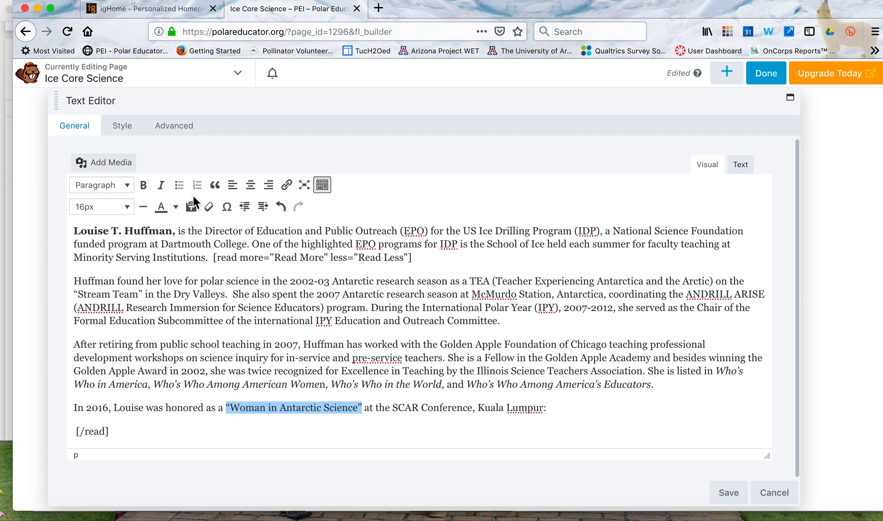
pyautogui.click(286, 185)
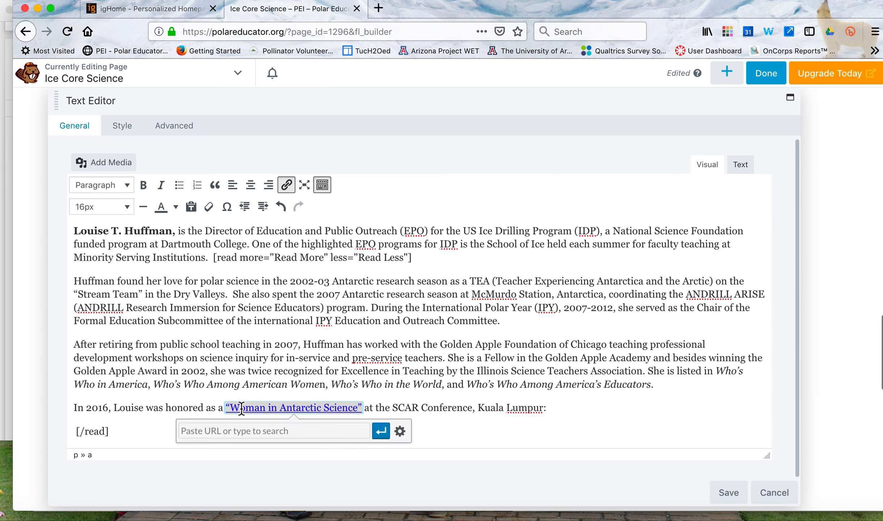
pyautogui.write('https://en.wikipedia.org/wiki/Louise_Huffman')
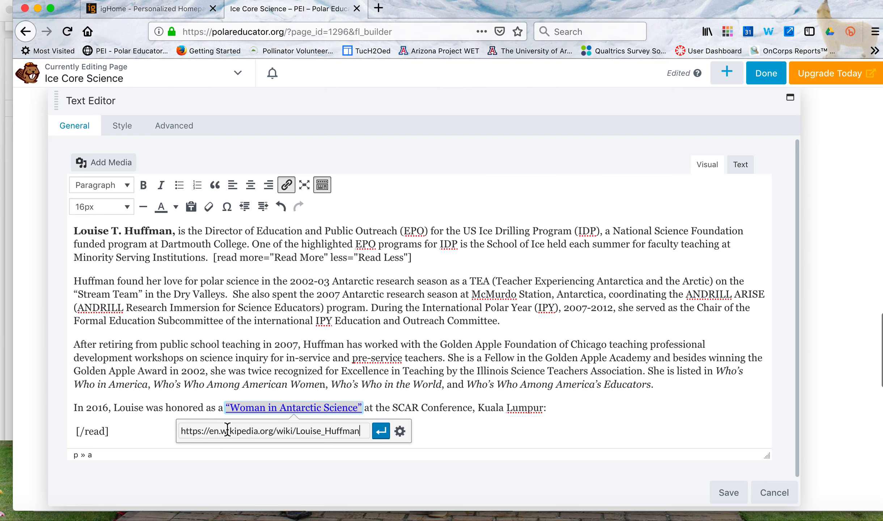
pyautogui.click(399, 432)
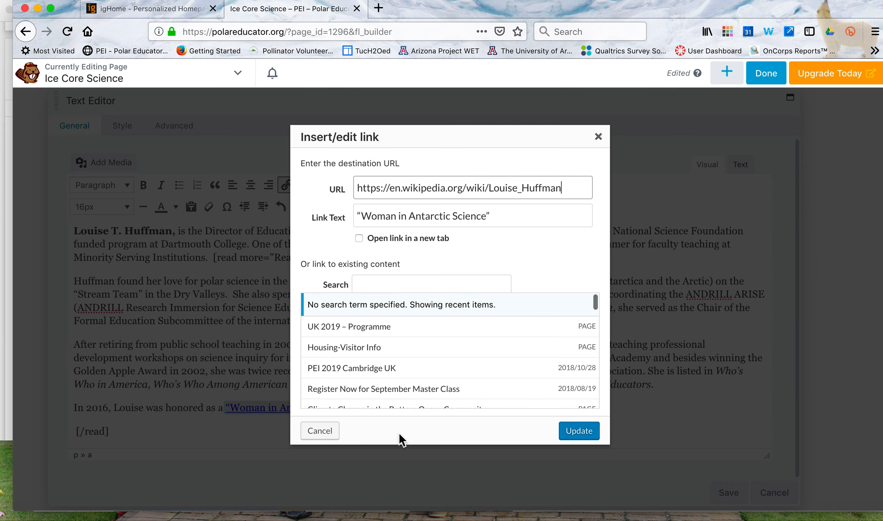
pyautogui.click(359, 239)
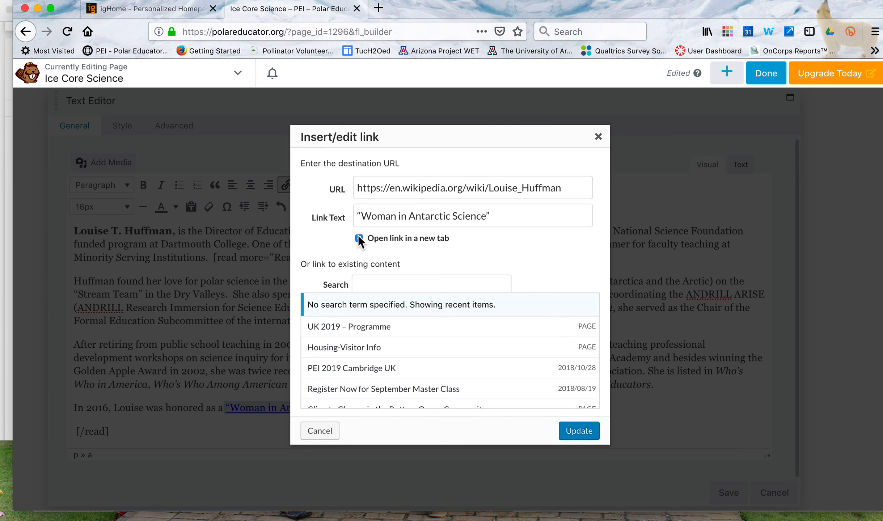
pyautogui.click(581, 435)
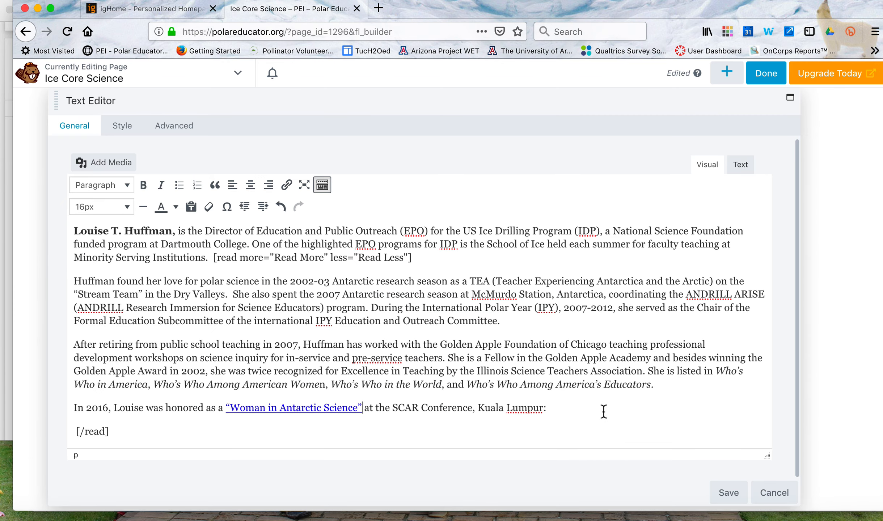
pyautogui.click(733, 495)
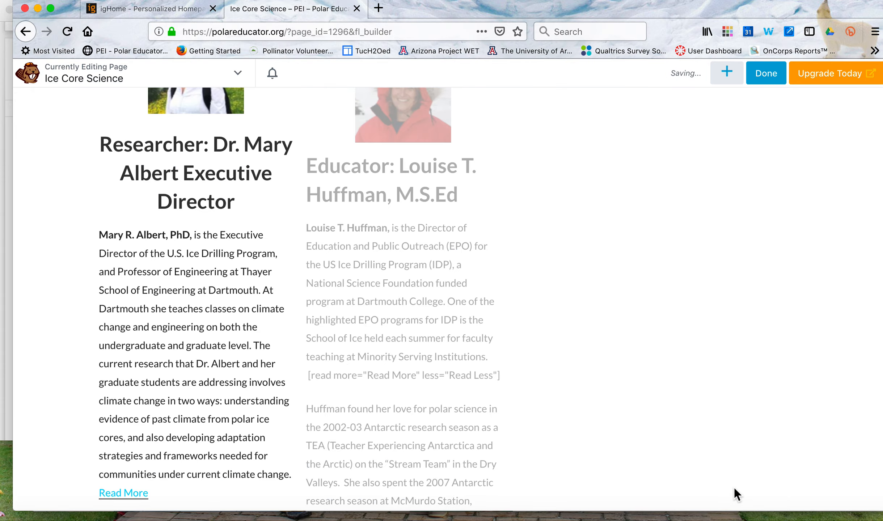
pyautogui.scroll(-5, 435, 269)
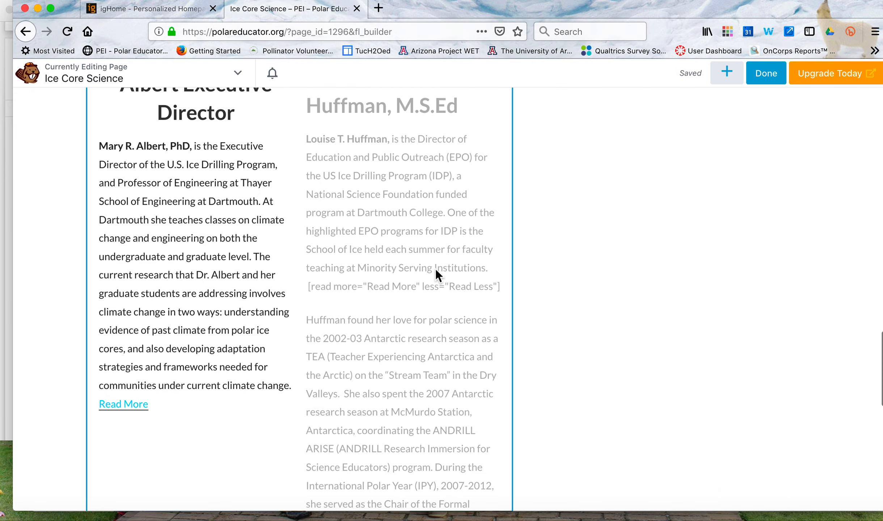